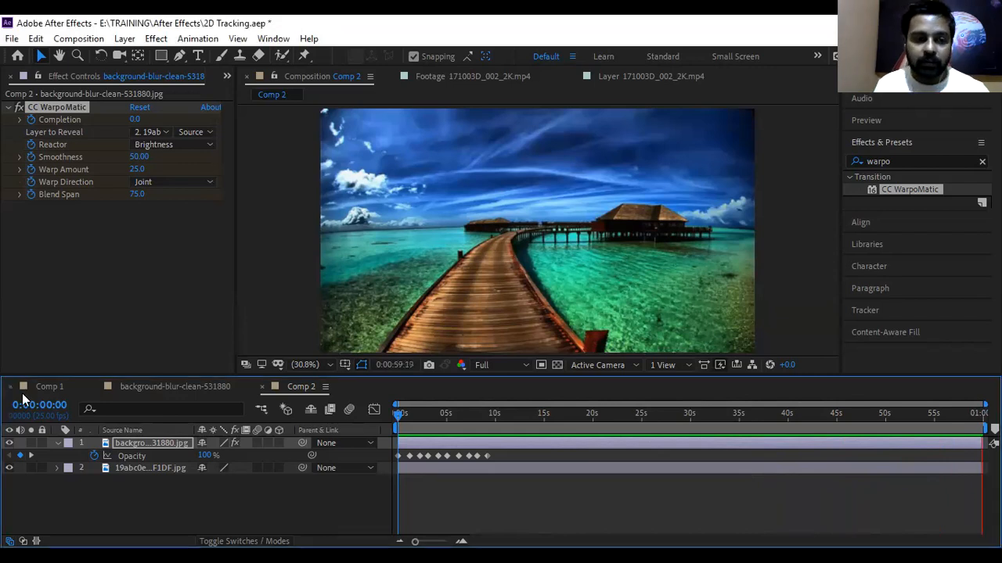
Look through the open compositions Comp 1, background-blur-clean-531880 and Comp 2, along with the project's list of items
click(35, 389)
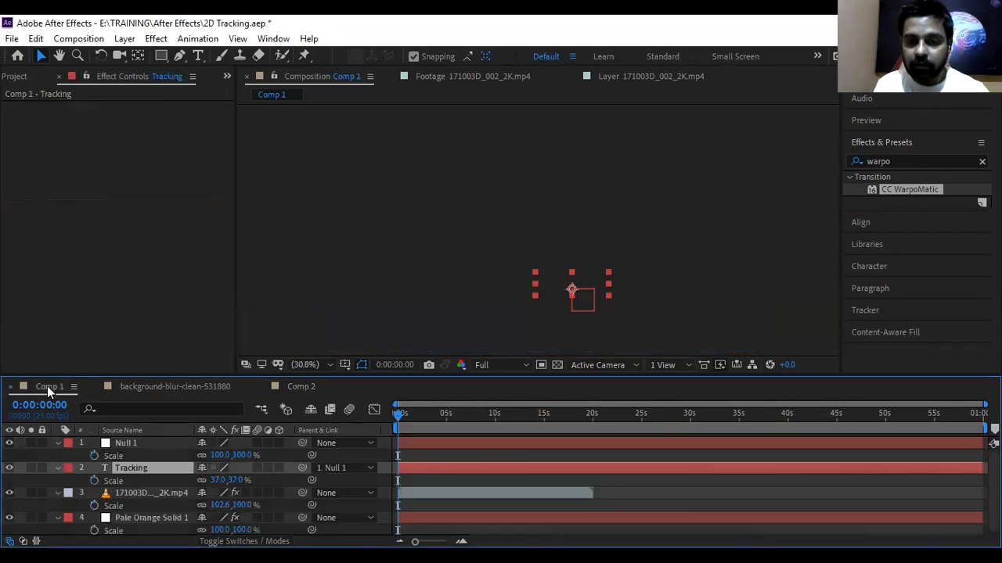
click(419, 414)
drag(418, 416, 396, 421)
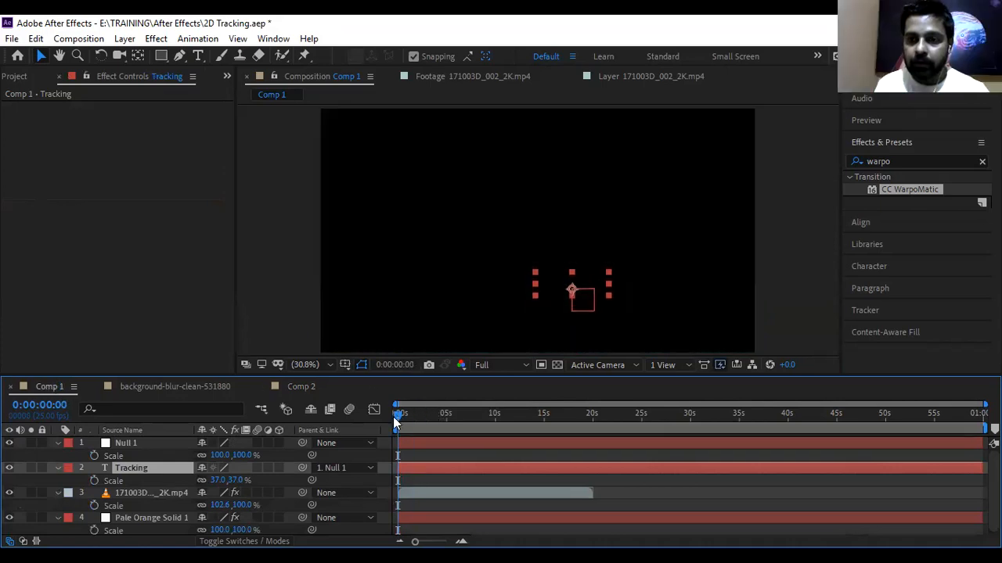
click(176, 389)
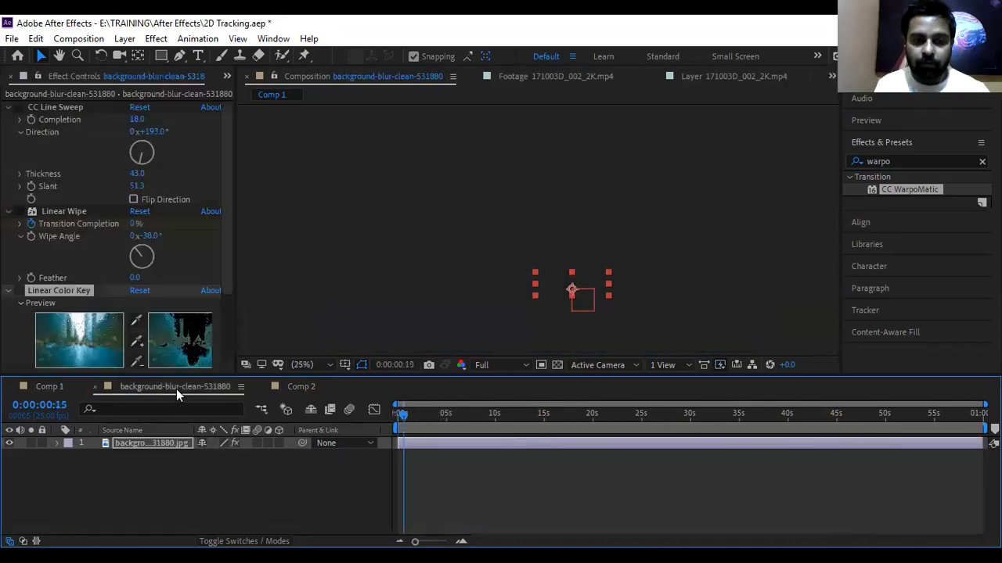
drag(418, 415, 368, 420)
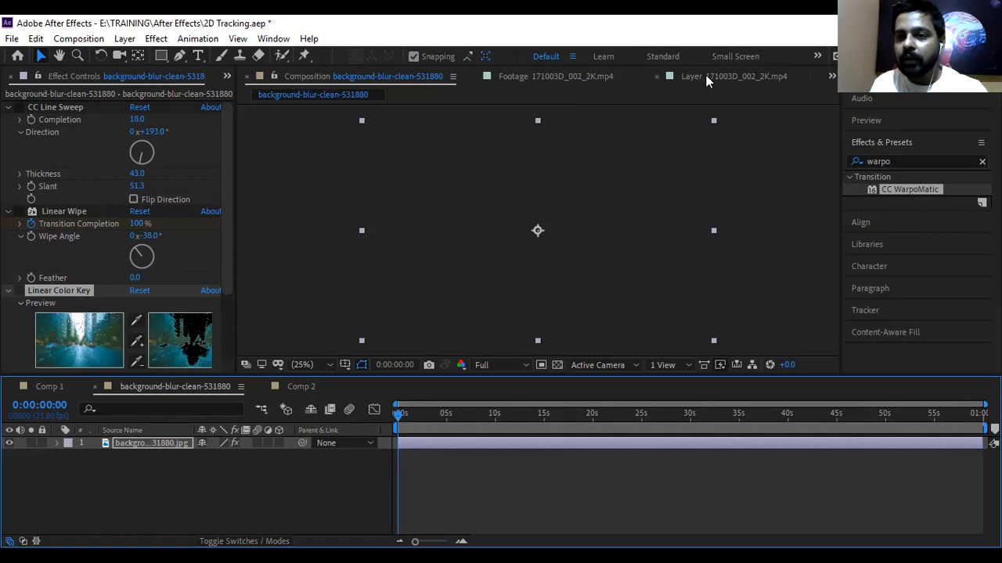
click(318, 76)
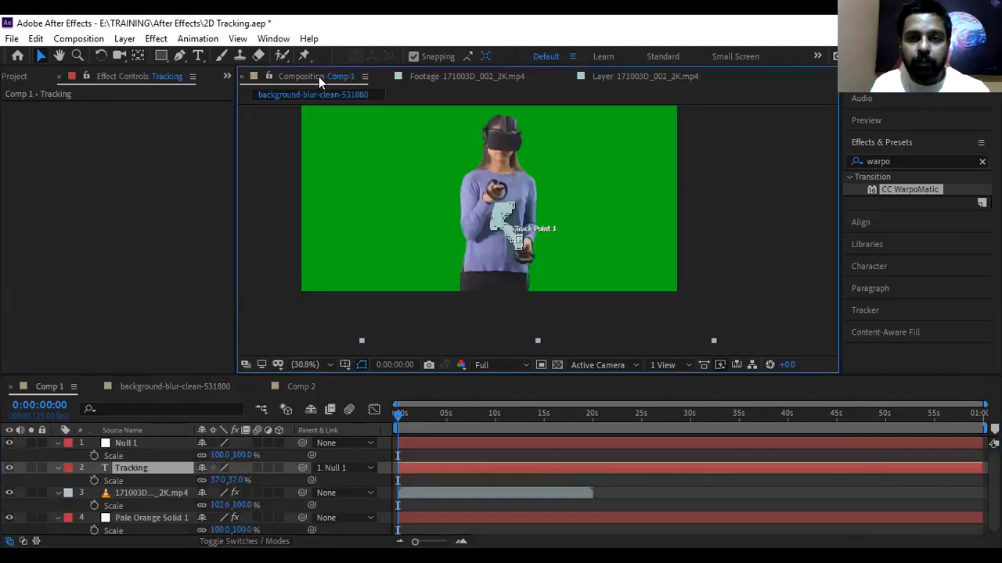
click(17, 79)
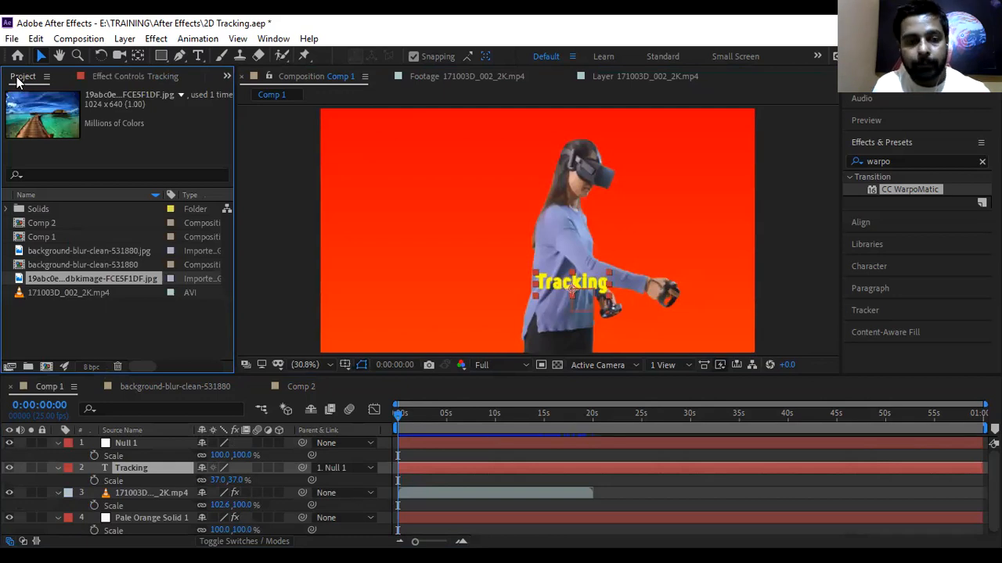
click(51, 387)
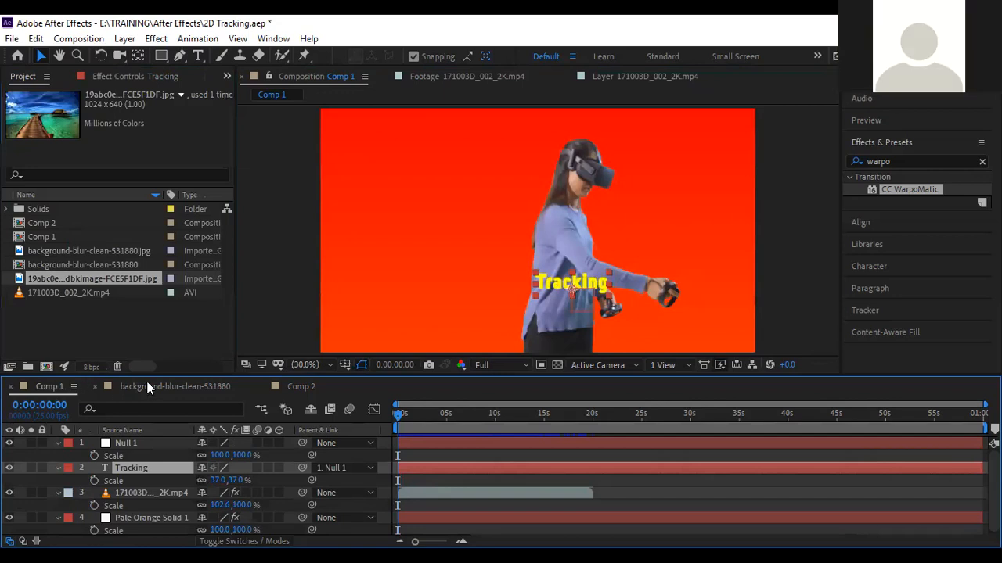
click(156, 388)
click(313, 384)
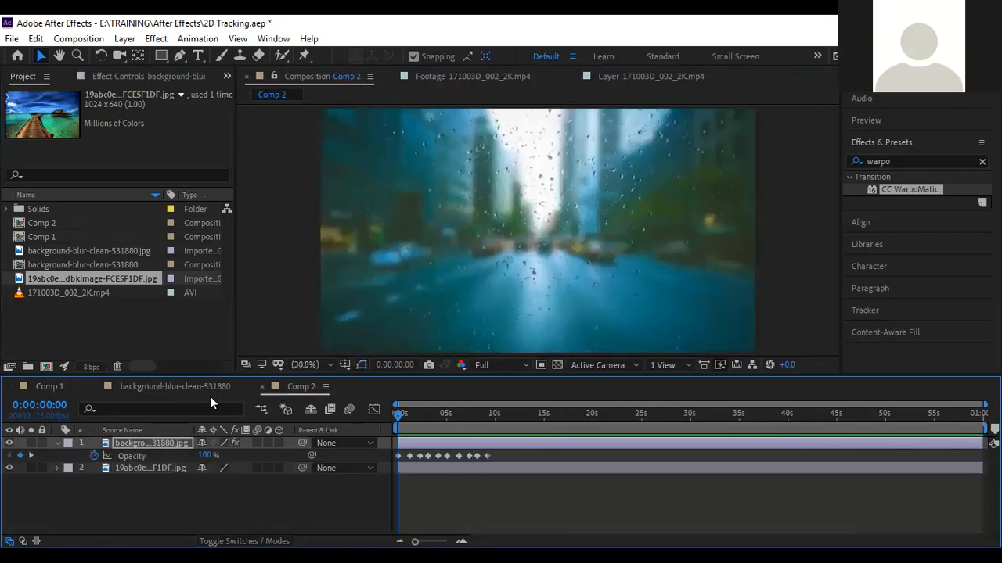
click(136, 387)
click(33, 387)
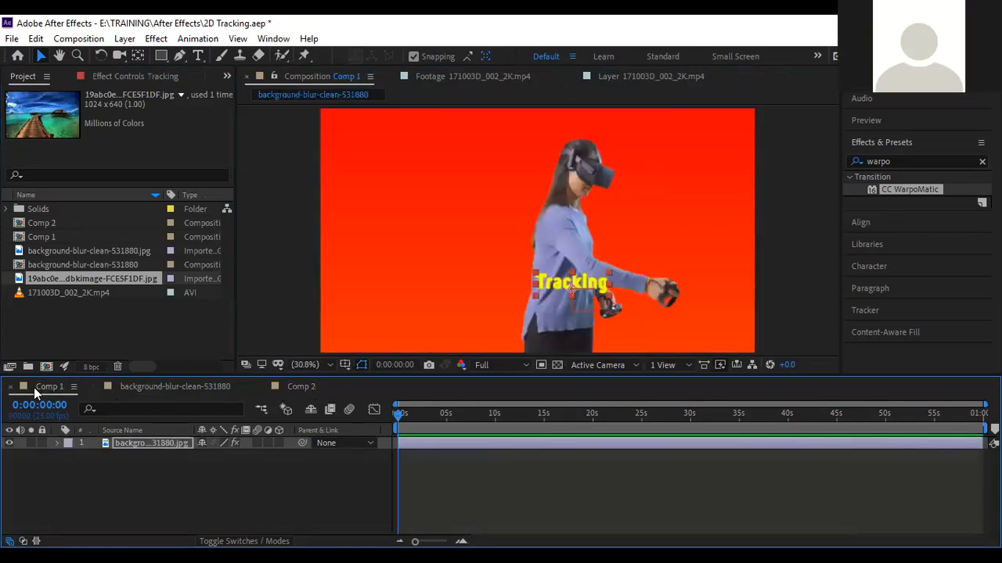
Open the recent project After Effects.aep, saving the changes to 2D Tracking.aep first
click(11, 38)
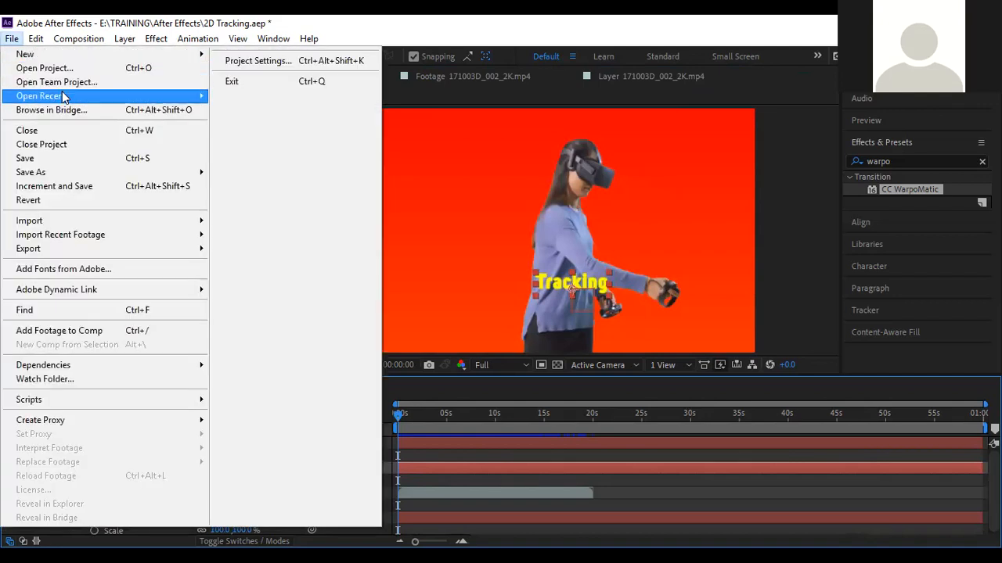
mouse_move(67, 97)
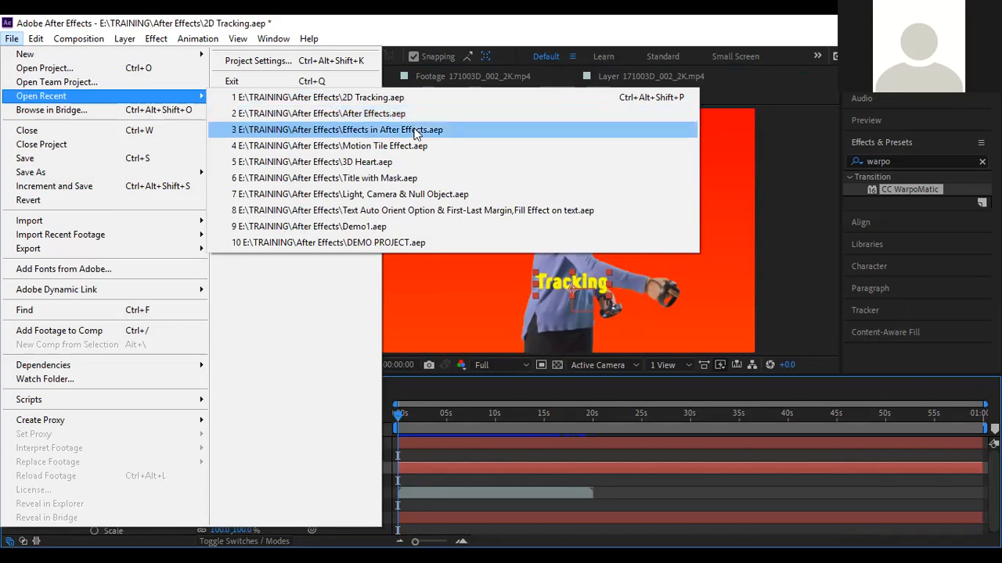
click(386, 115)
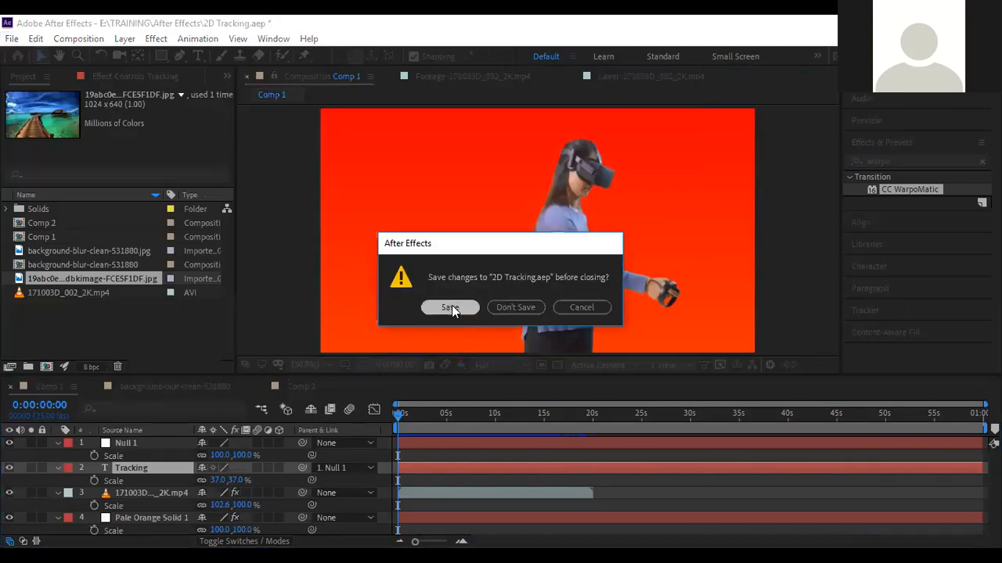
click(451, 306)
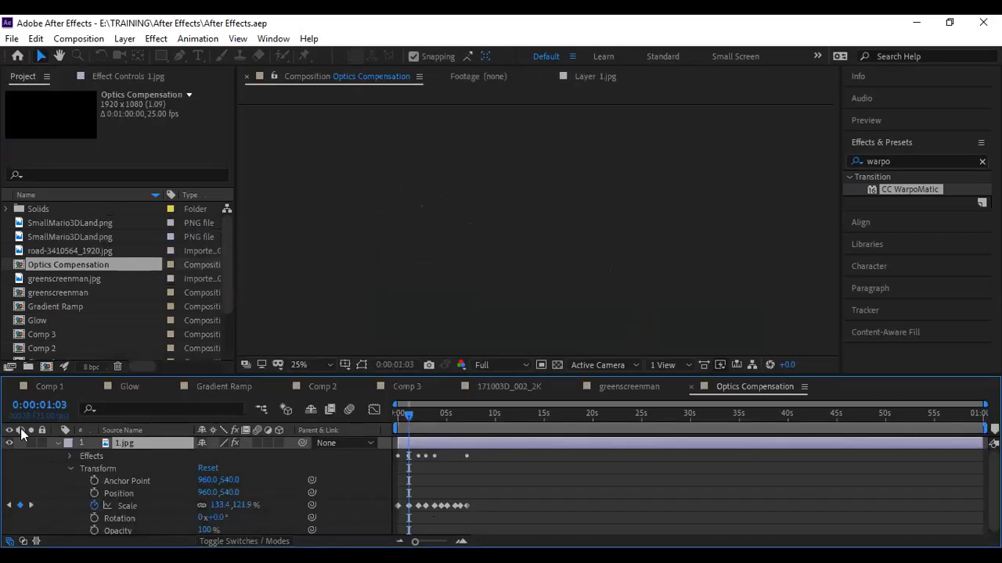
Open Comp 1, preview the two Mario characters' motion from the start, and return to the first frame
click(49, 386)
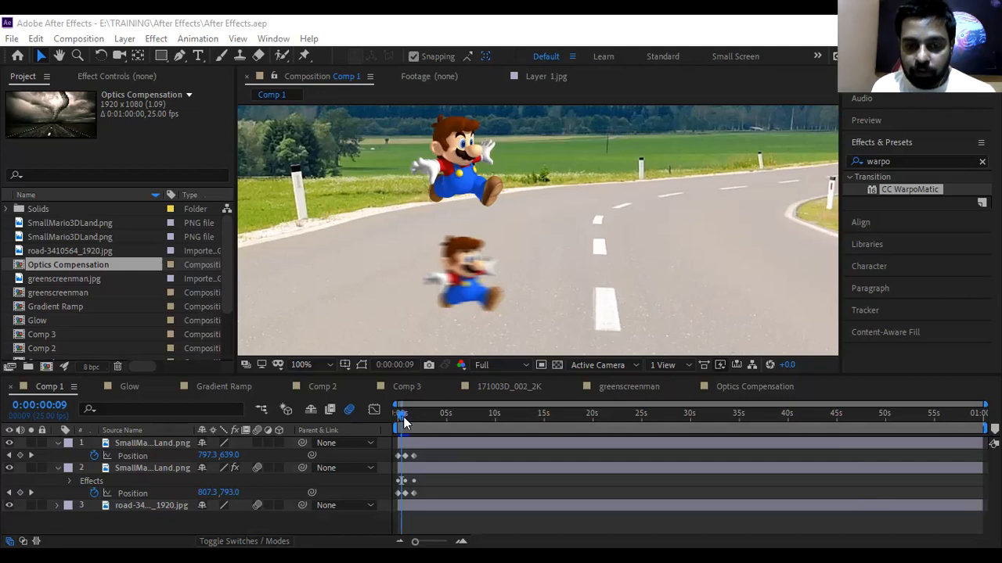
click(397, 413)
key(space)
key(space)
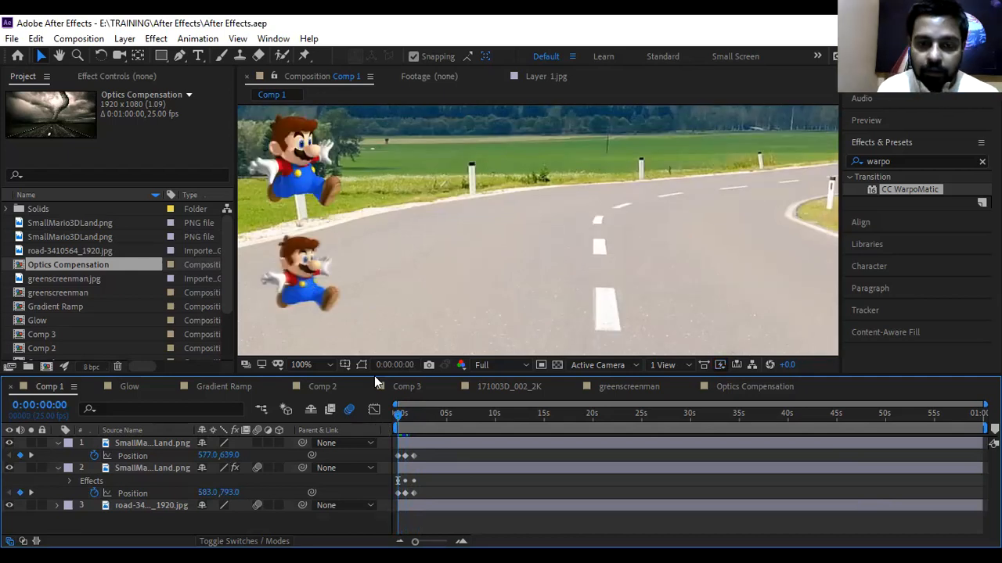
drag(399, 414, 358, 419)
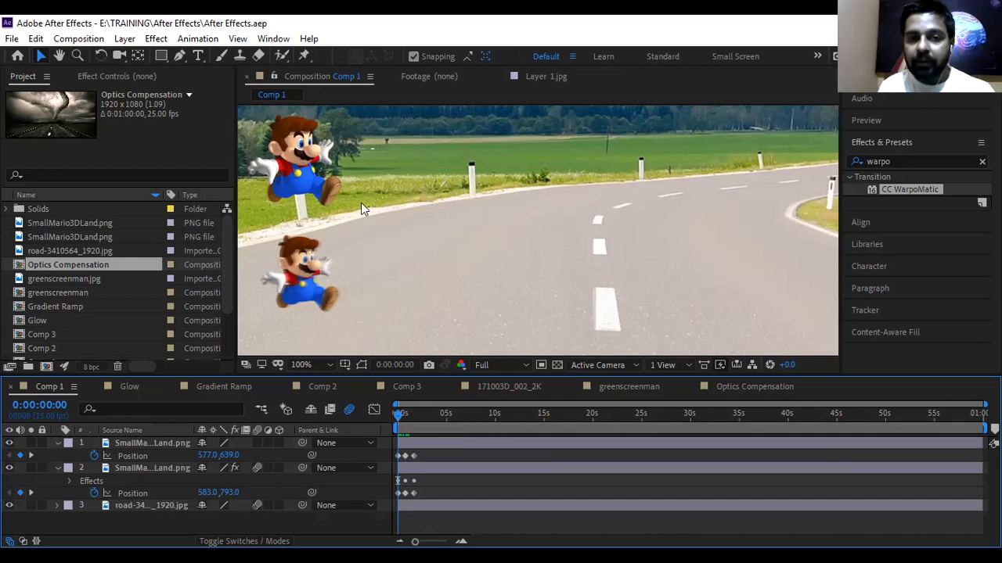
Inspect the upper Mario image in its own layer view, then return to the Comp 1 view
click(298, 168)
double_click(298, 167)
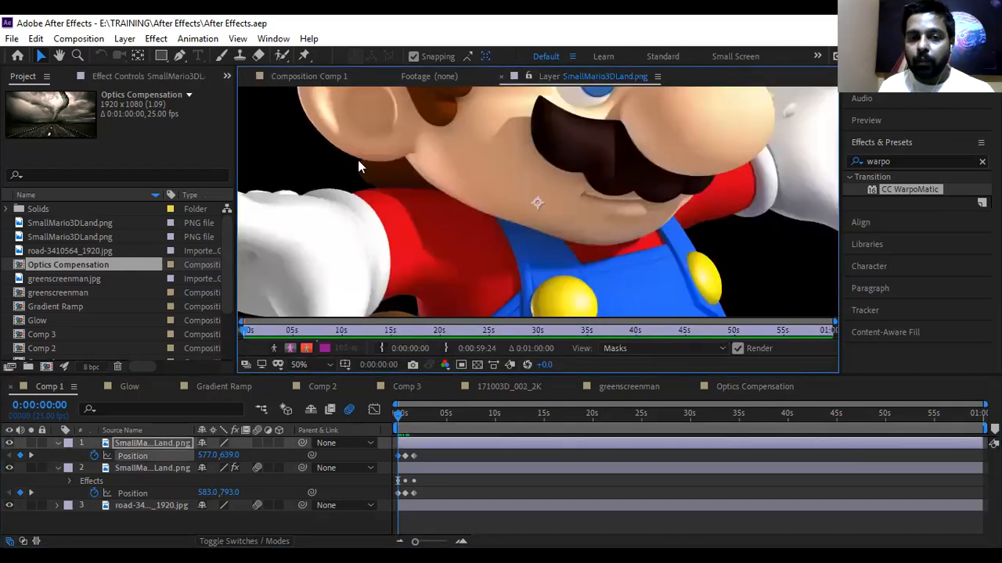
click(311, 76)
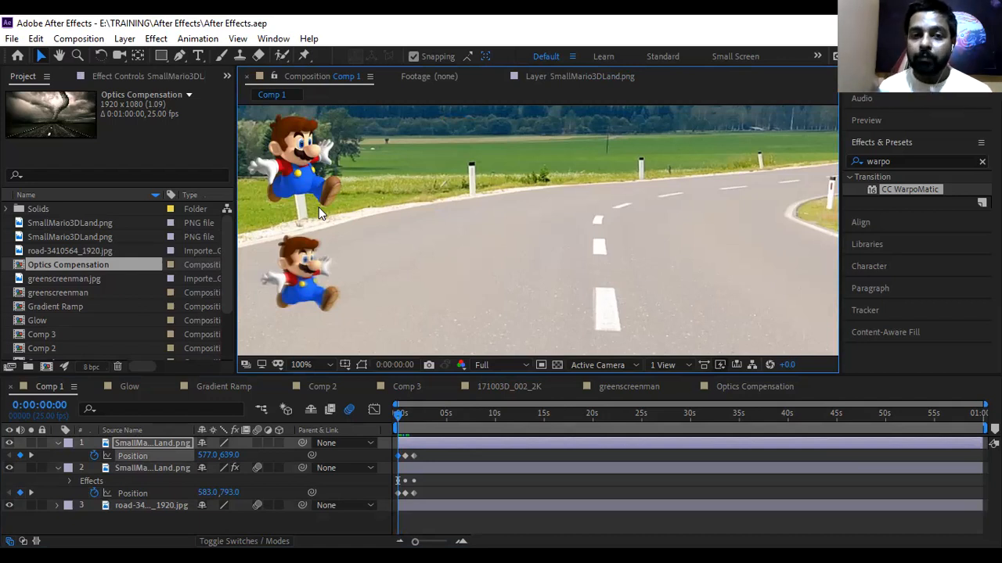
double_click(307, 155)
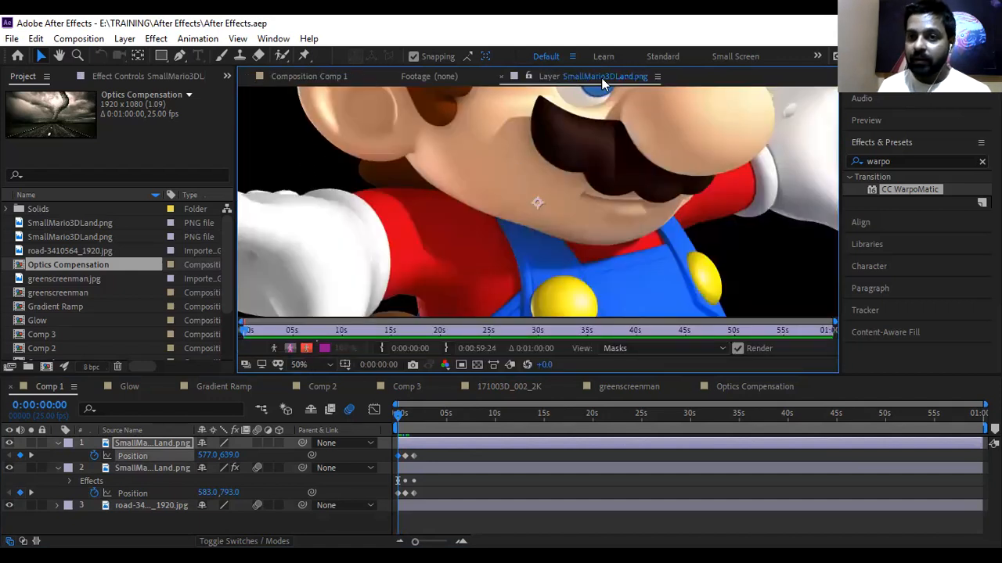
scroll(542, 176, down, 7)
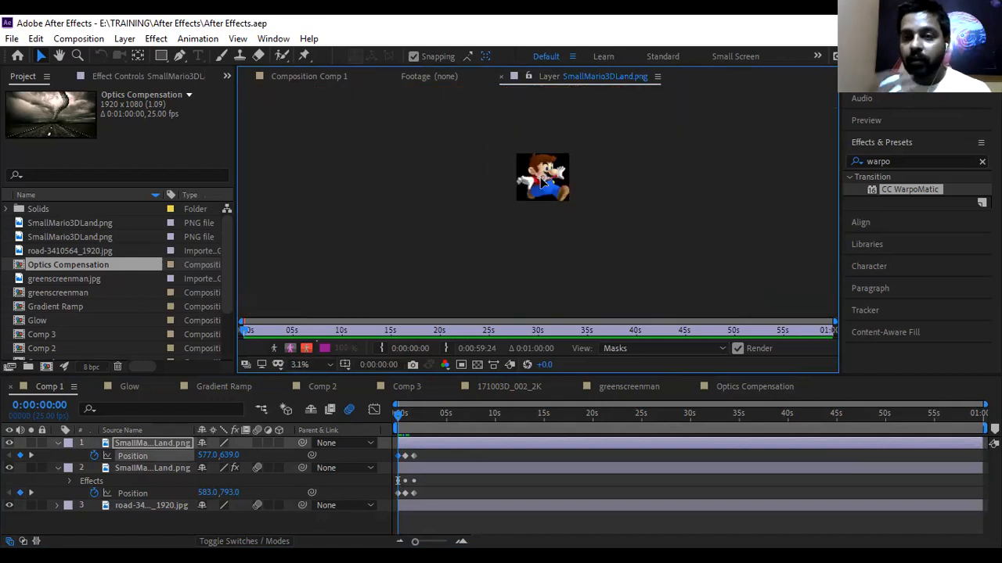
scroll(542, 176, up, 1)
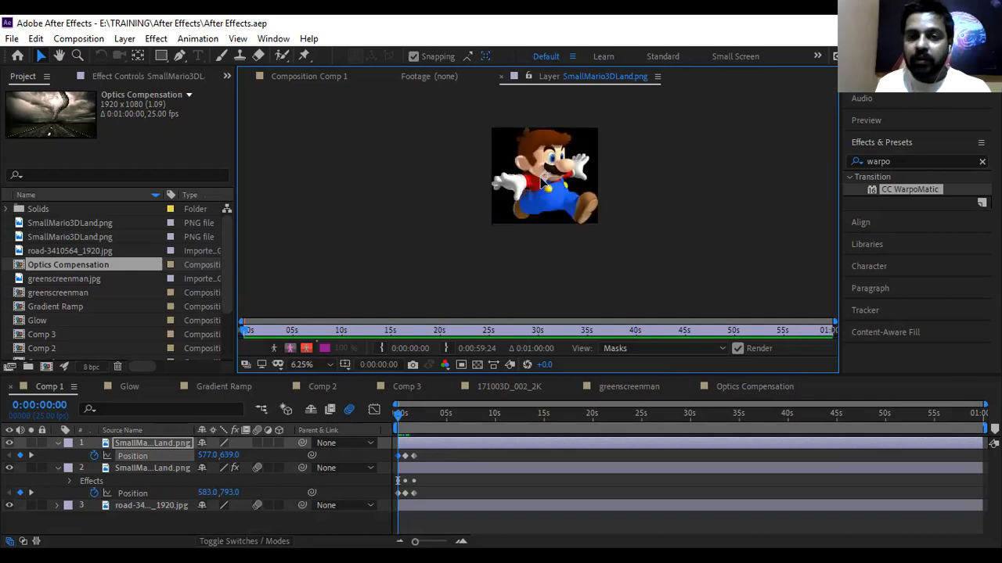
scroll(536, 178, up, 2)
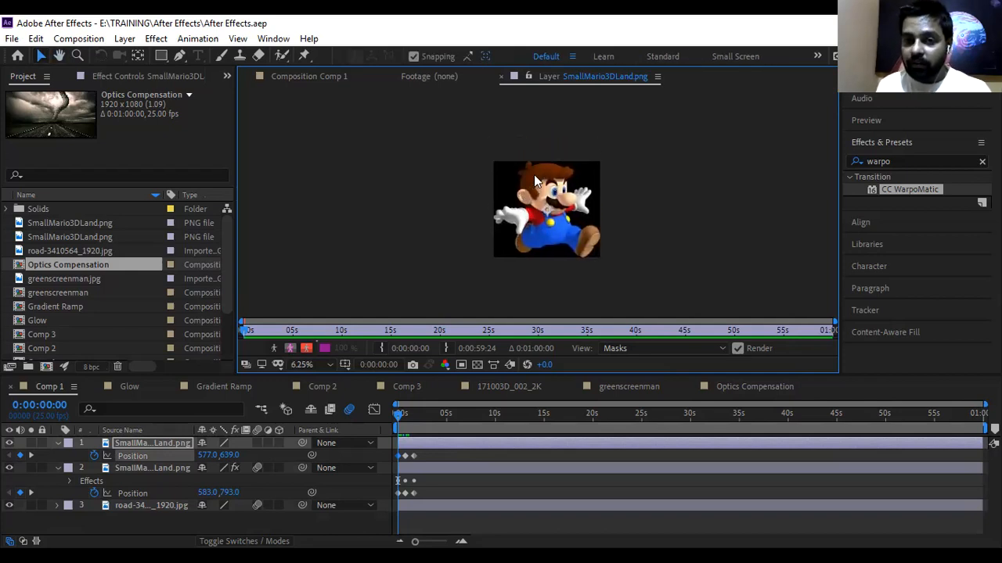
scroll(533, 174, up, 1)
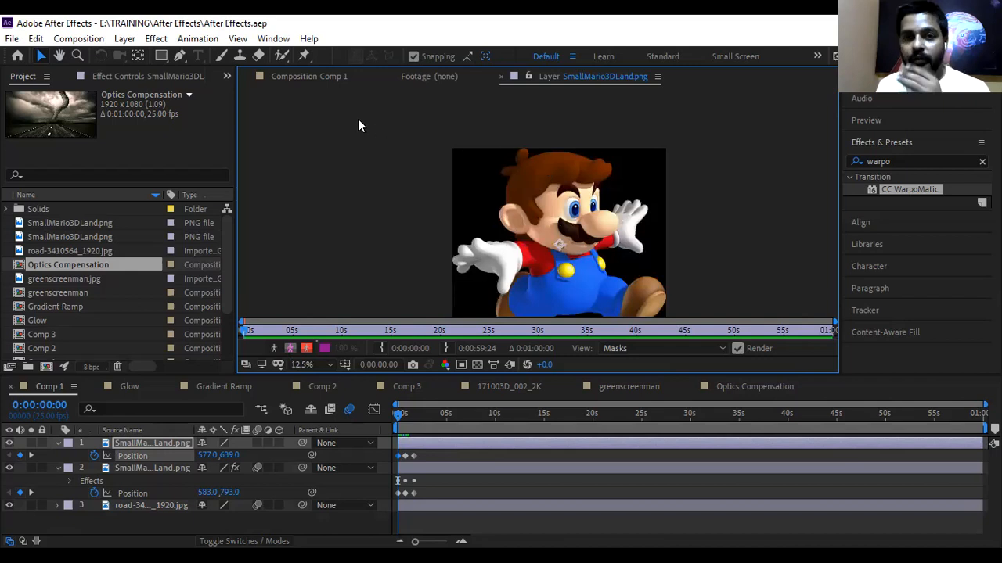
click(307, 76)
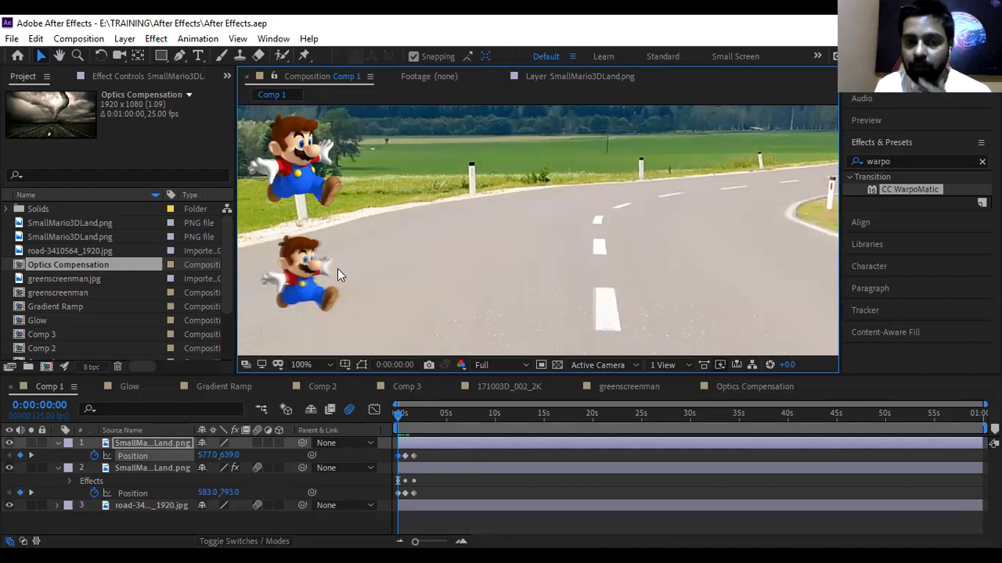
Go to 0:00:00:17 in Comp 1 and switch each Mario layer's visibility off and on to compare them
drag(391, 415, 405, 426)
key(space)
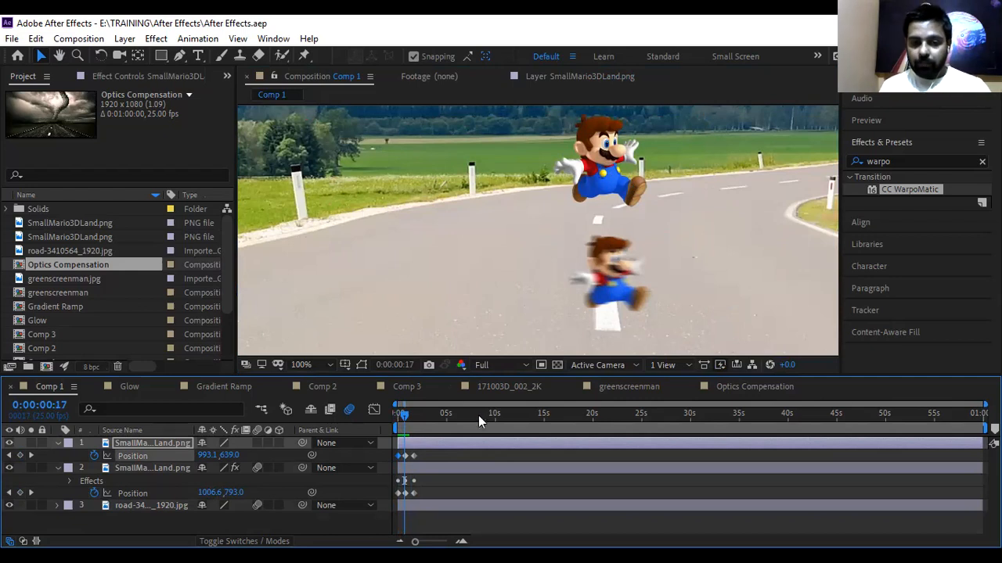
click(614, 279)
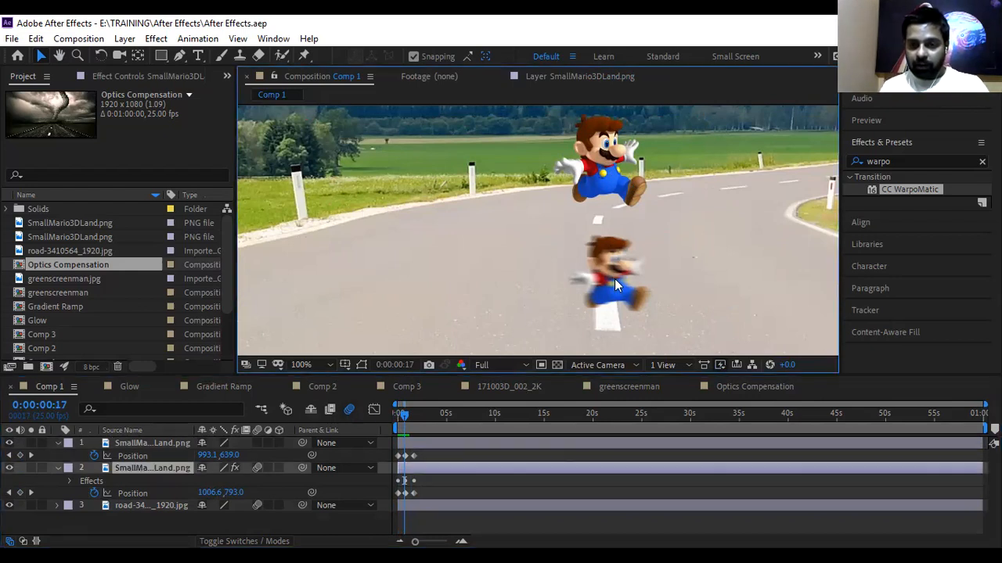
click(9, 444)
click(9, 444)
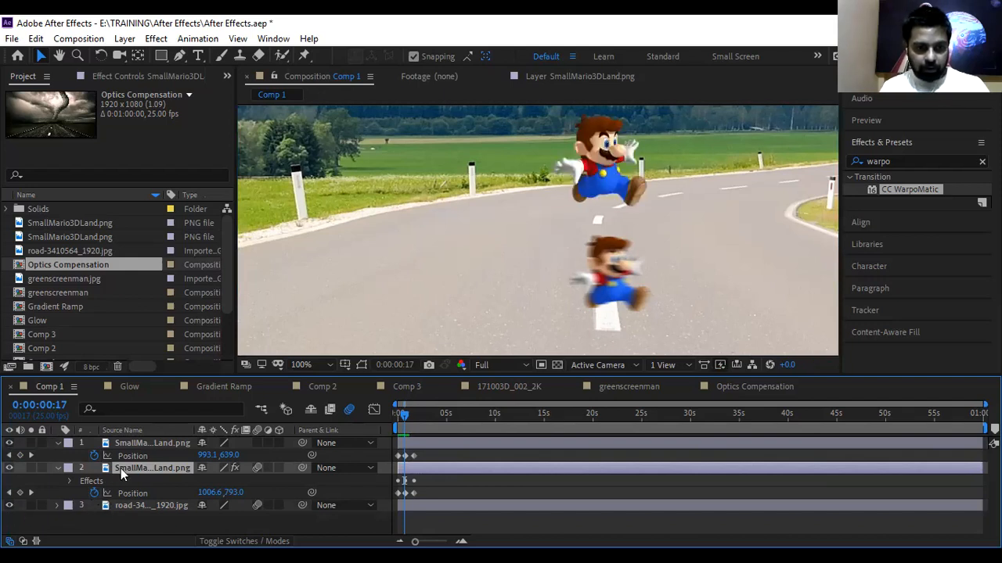
click(8, 467)
click(8, 469)
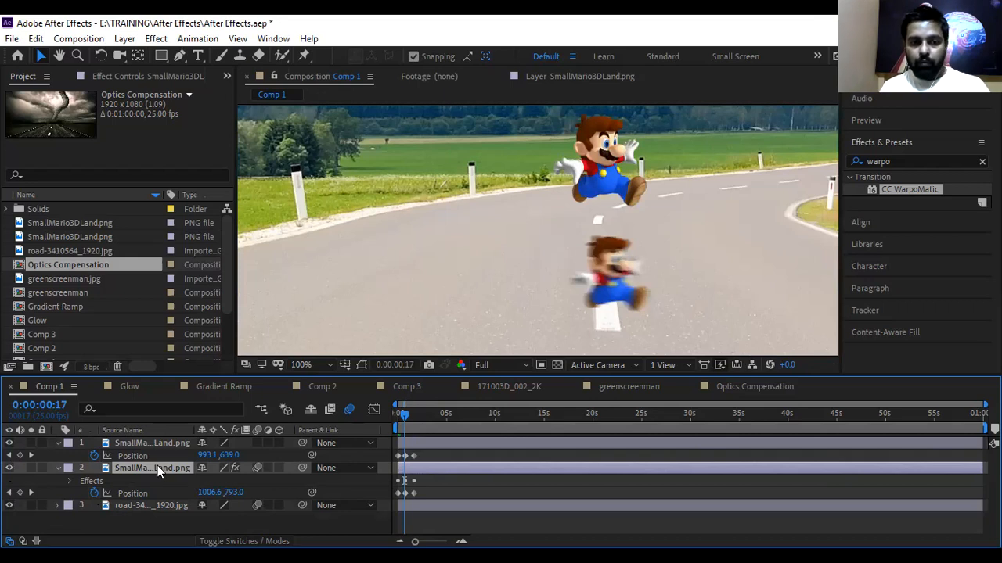
Show the settings of the CC Force Motion Blur effect on the lower Mario layer
click(90, 482)
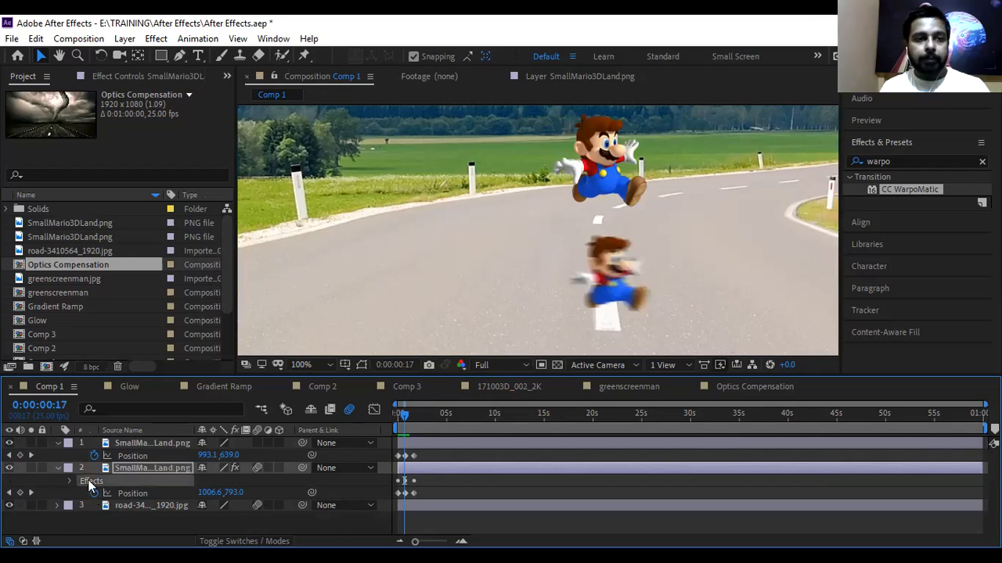
click(148, 75)
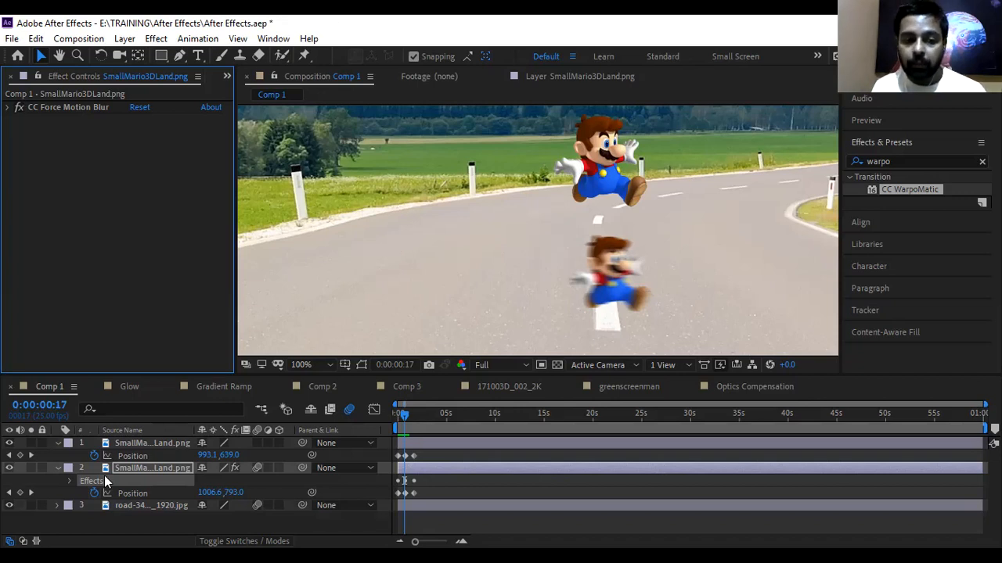
click(123, 466)
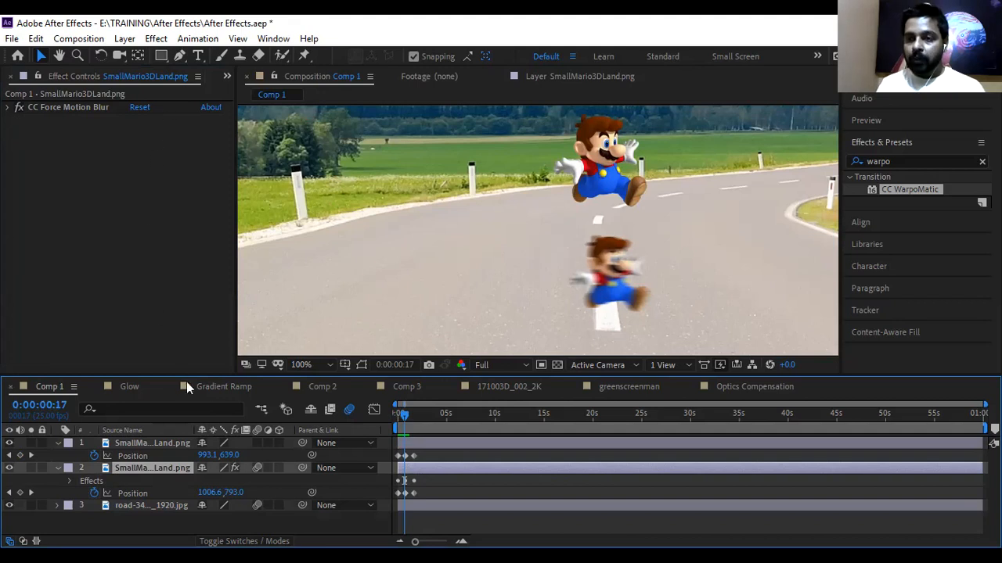
click(8, 108)
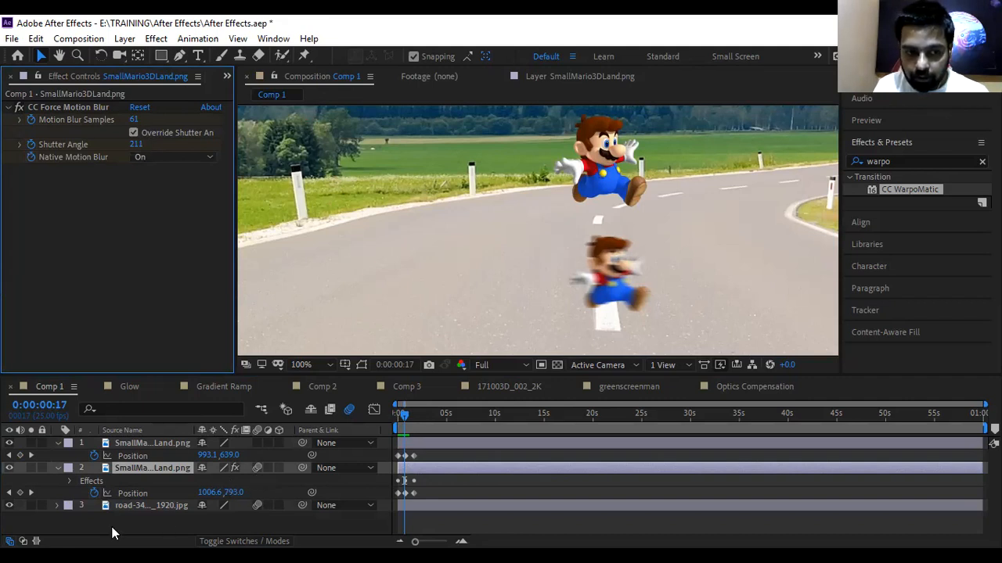
Switch the road layer's visibility and the lower Mario layer's motion blur off and on to compare the results
click(10, 506)
click(9, 506)
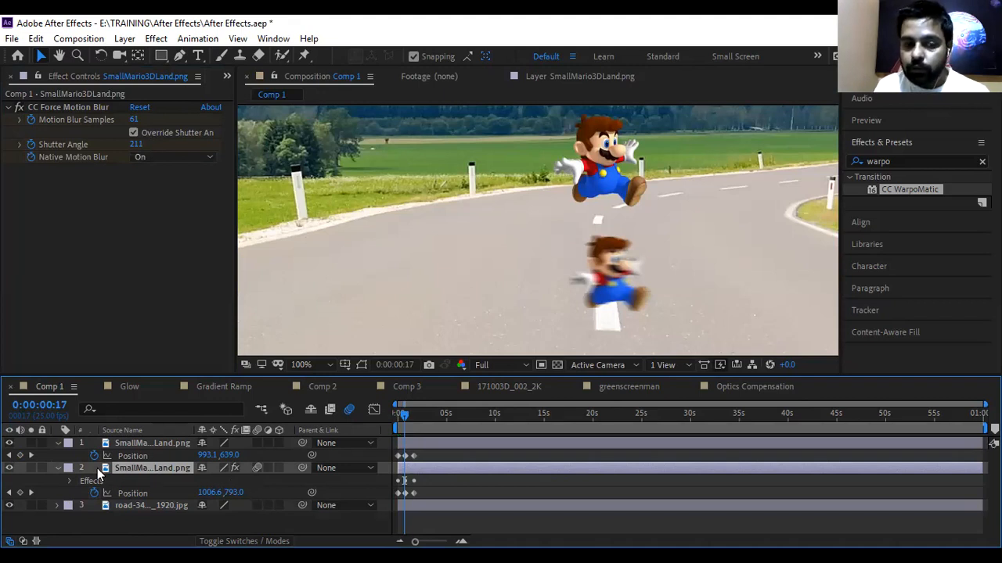
click(256, 468)
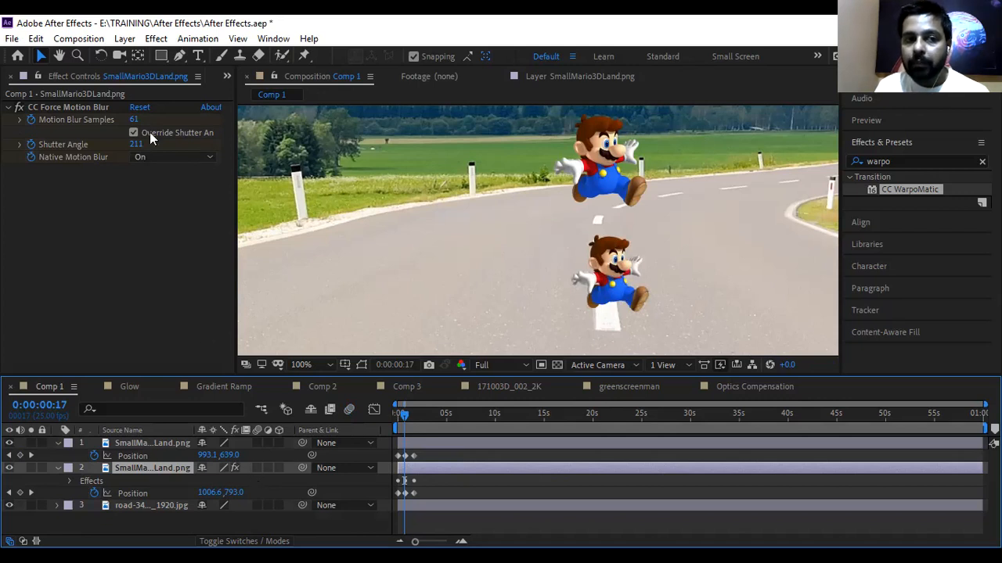
click(256, 468)
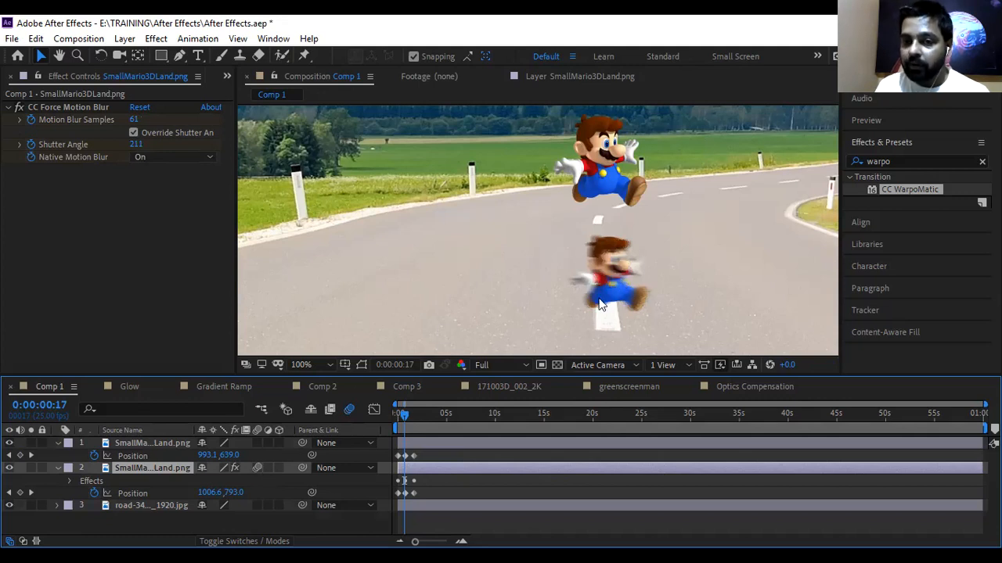
Compare the lower Mario layer with motion blur off and on, and set CC Force Motion Blur to 78 samples and a 235 shutter angle
click(256, 468)
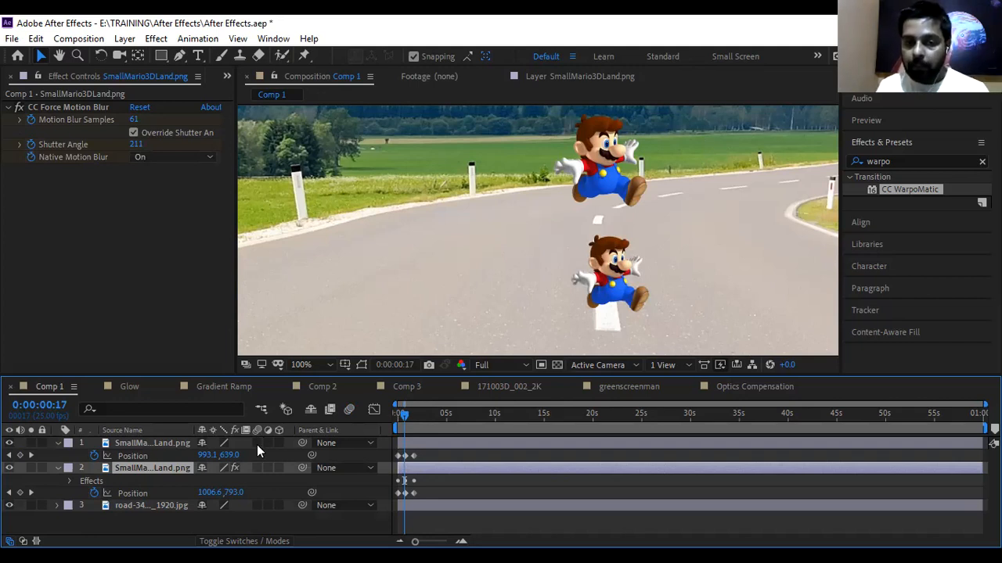
click(258, 468)
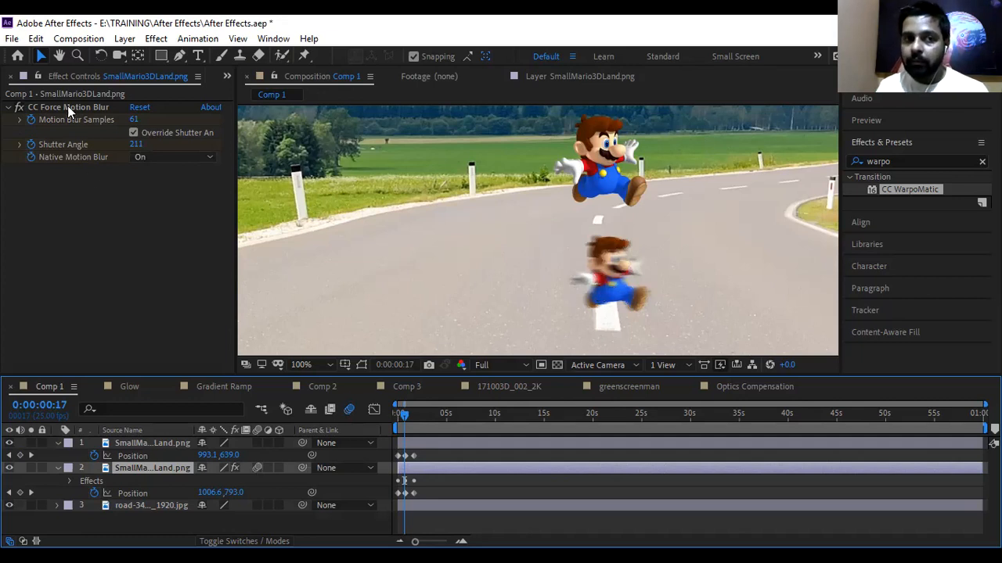
drag(134, 119, 148, 144)
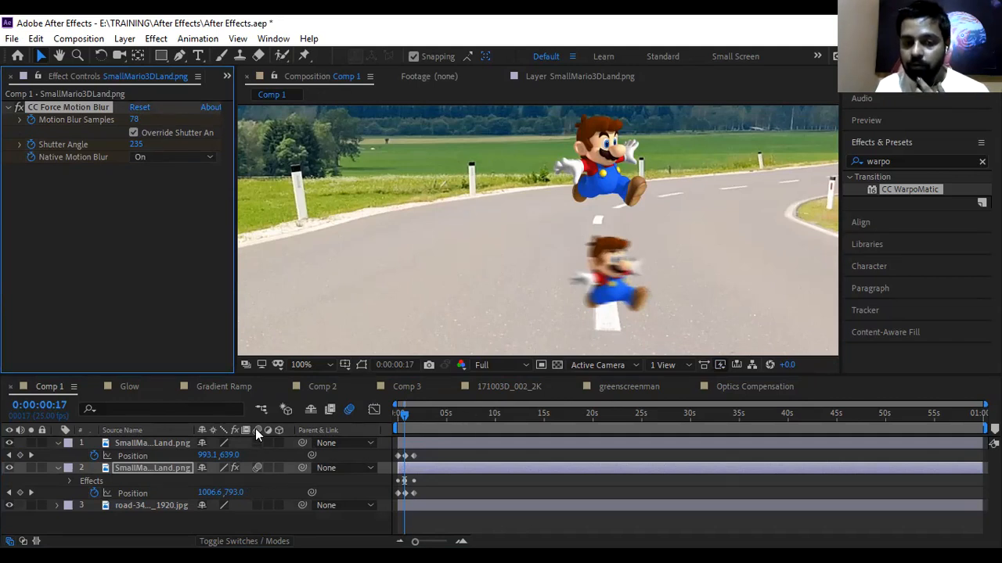
click(256, 470)
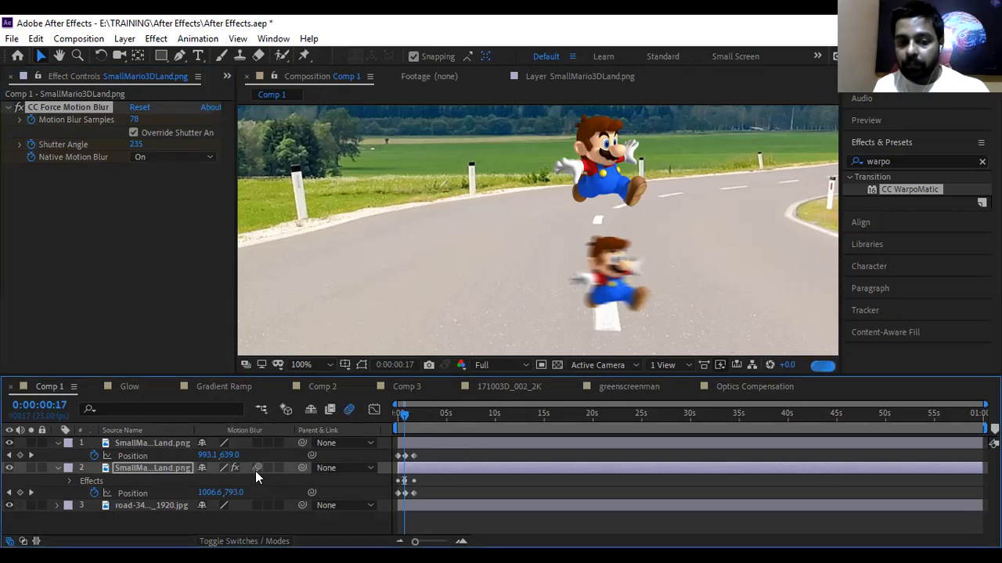
Create a new 1920 × 1080 composition named "Motio n Blur" at 25 fps with a one-minute duration
key(ctrl+n)
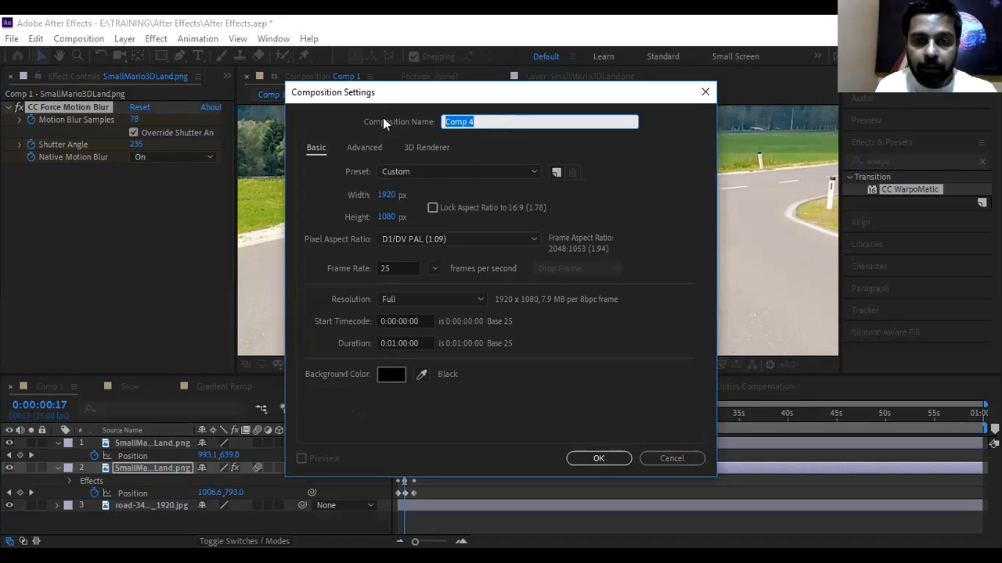
key(BackSpace)
text(Motio n Blur)
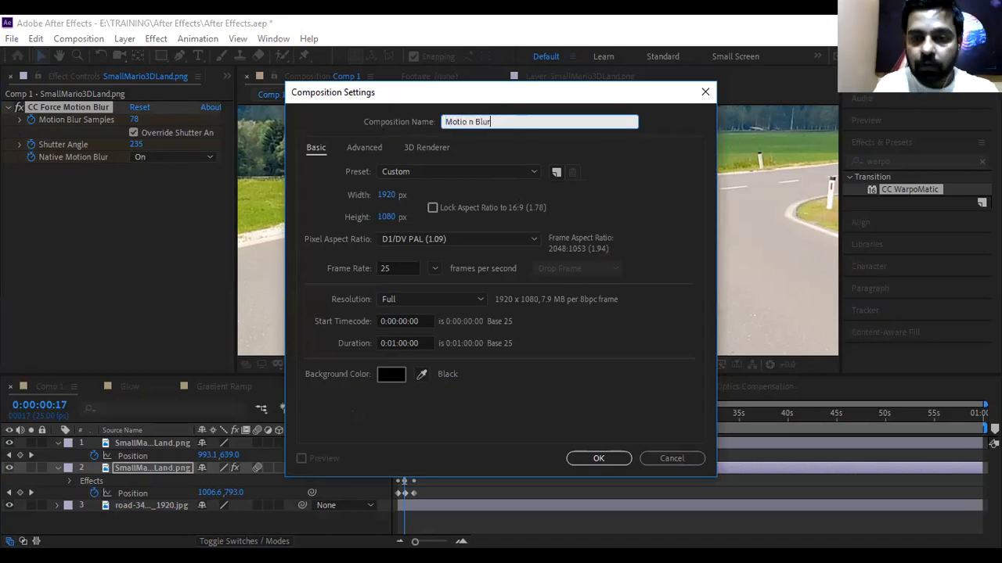
key(Return)
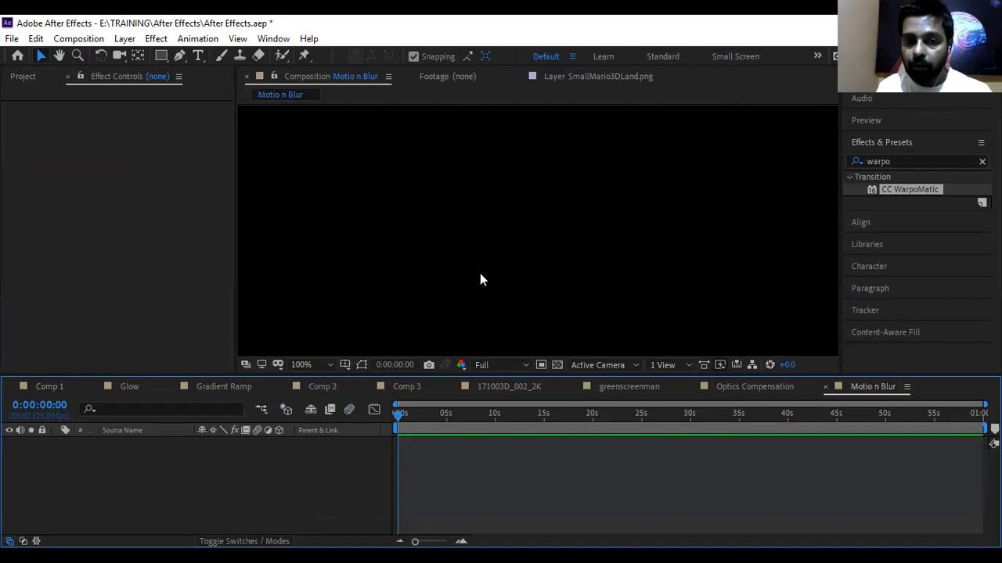
Add a white (FFFFFF) solid layer of 1920 × 1080 px as the composition's background
key(ctrl+y)
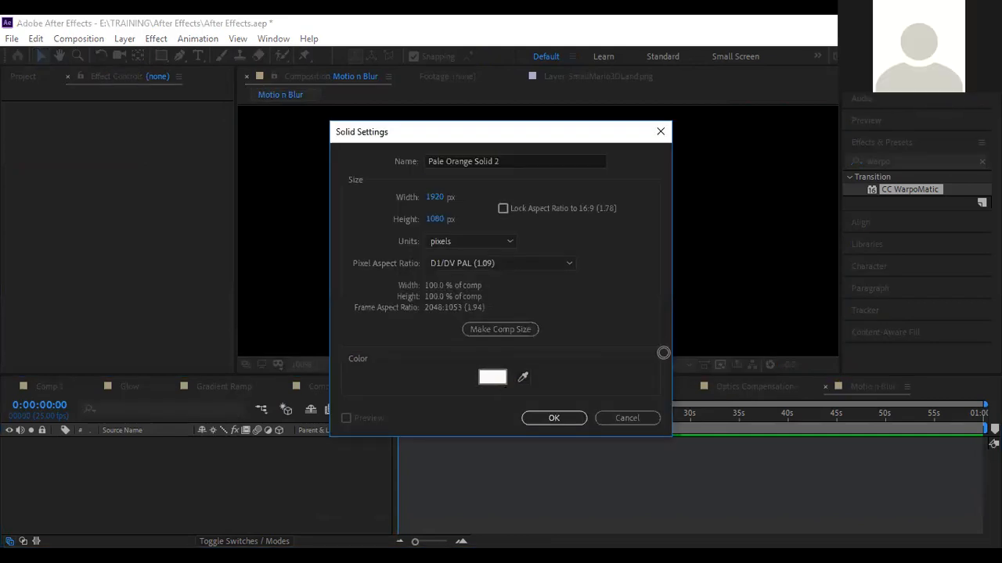
click(492, 377)
click(834, 304)
mouse_move(833, 313)
mouse_down()
mouse_move(825, 413)
mouse_move(842, 507)
mouse_up()
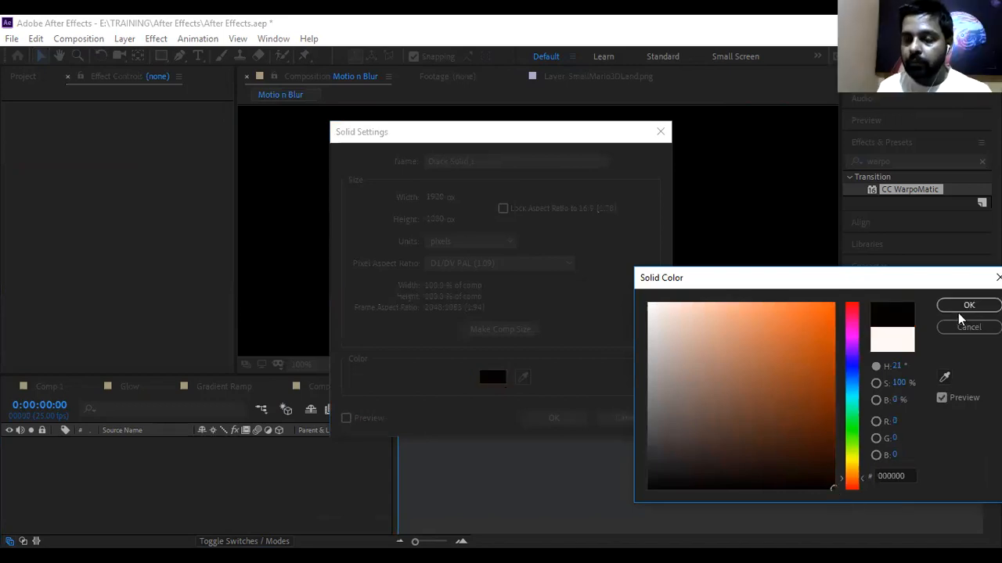
drag(700, 342, 600, 273)
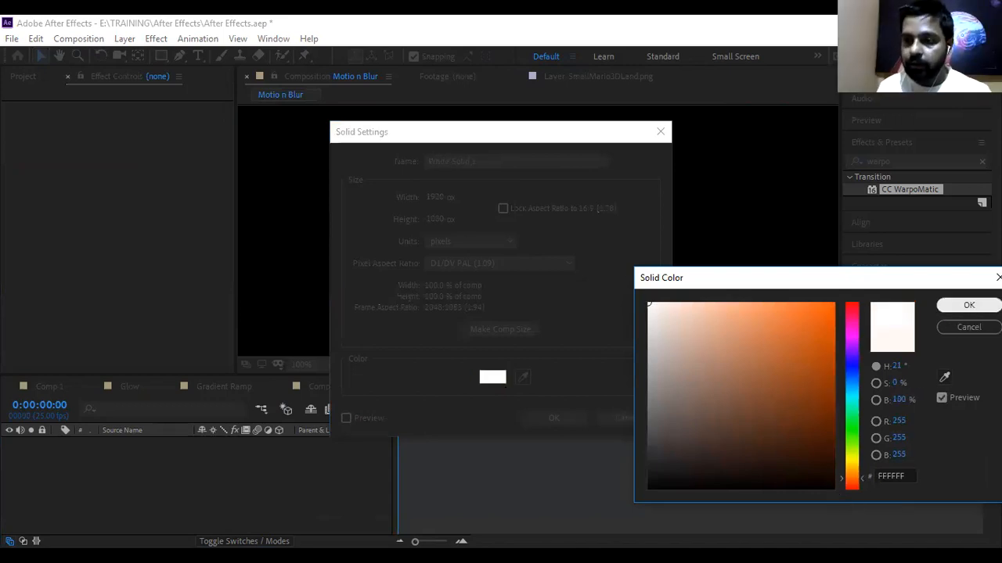
click(969, 304)
click(557, 423)
Find SmallMario3DLand.png in the project files and place it in the composition above the white solid
click(157, 255)
click(7, 76)
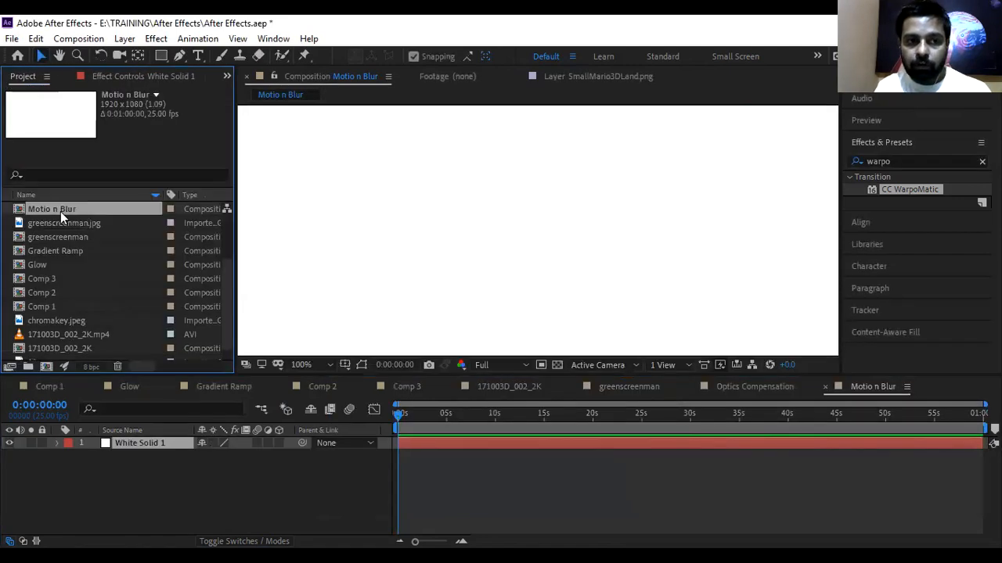
scroll(79, 283, down, 1)
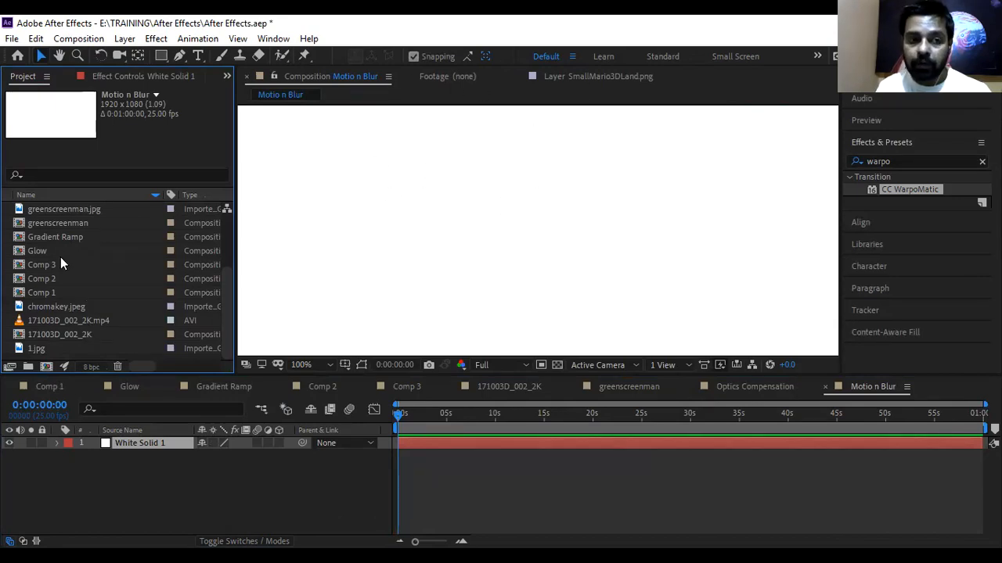
scroll(54, 248, up, 3)
click(57, 223)
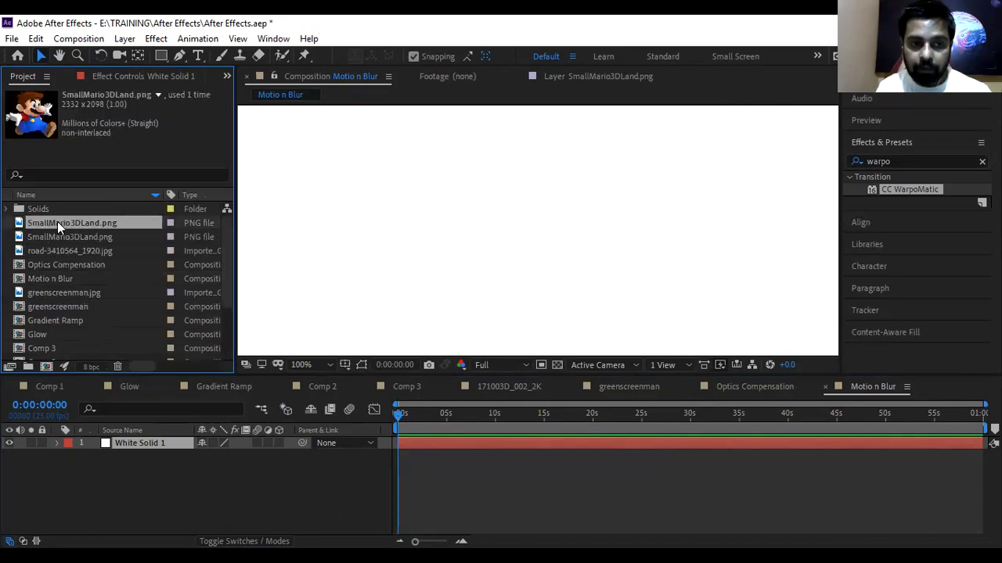
drag(57, 223, 327, 182)
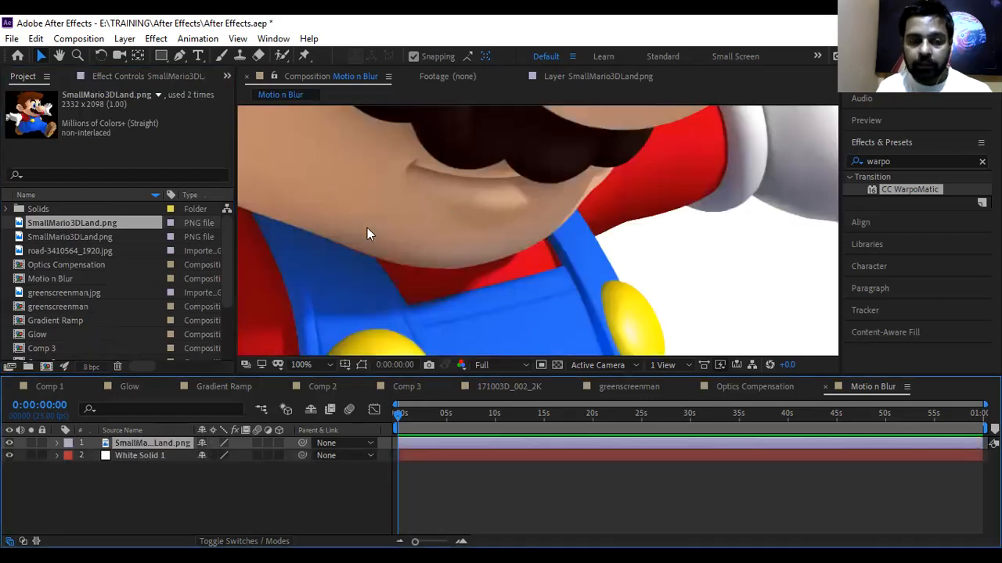
Scale the Mario layer to 10% and reposition it to about 687, 540
key(s)
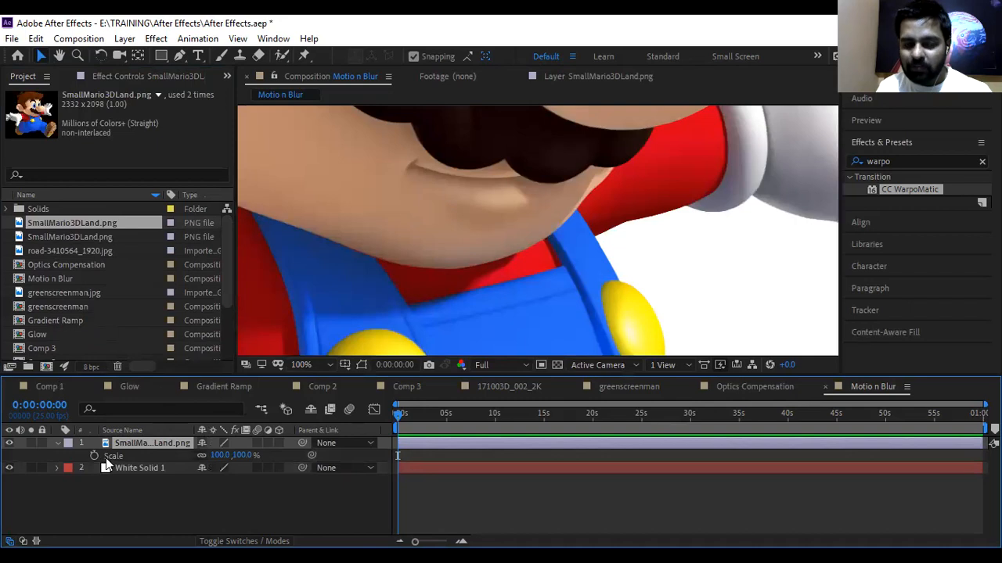
click(222, 456)
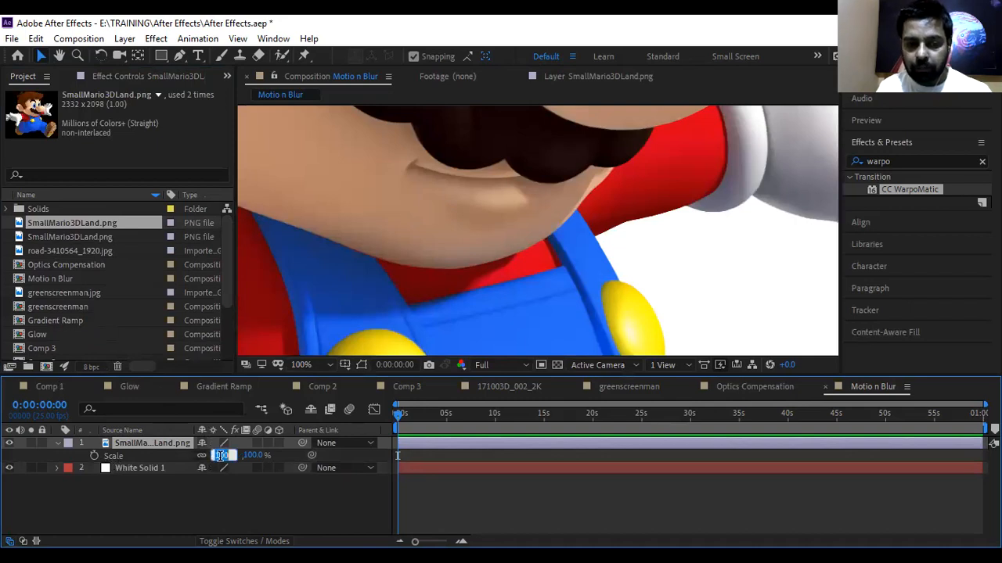
text(10)
key(Return)
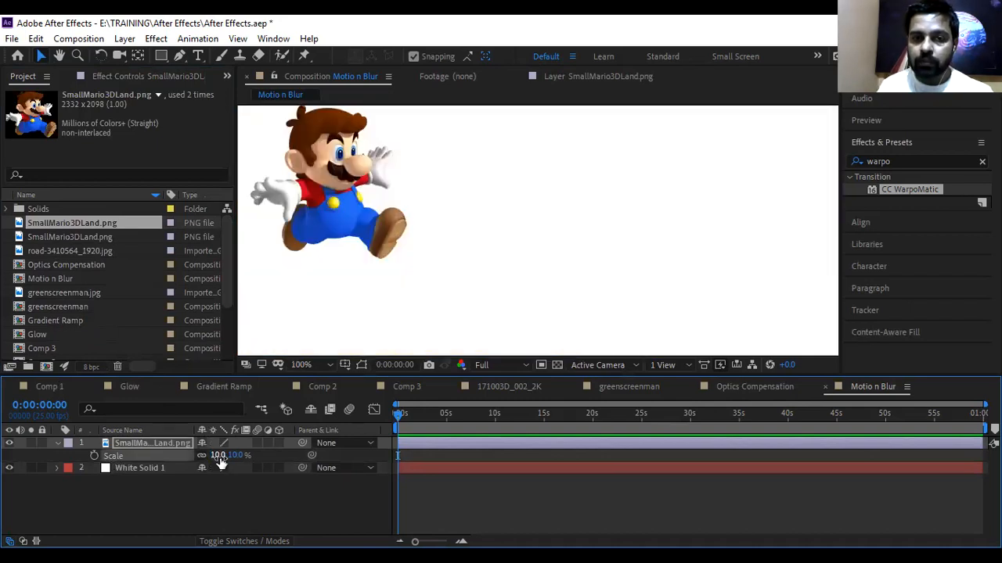
drag(324, 211, 334, 254)
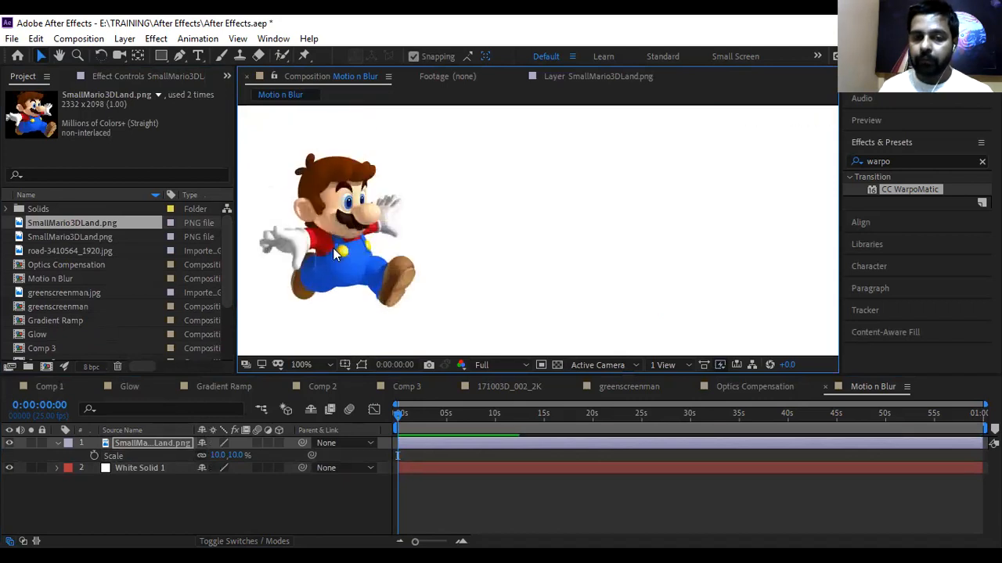
Keyframe the Mario layer's scale at 0:00:00:00, and try adding a position keyframe at 0:00:04:22
click(94, 456)
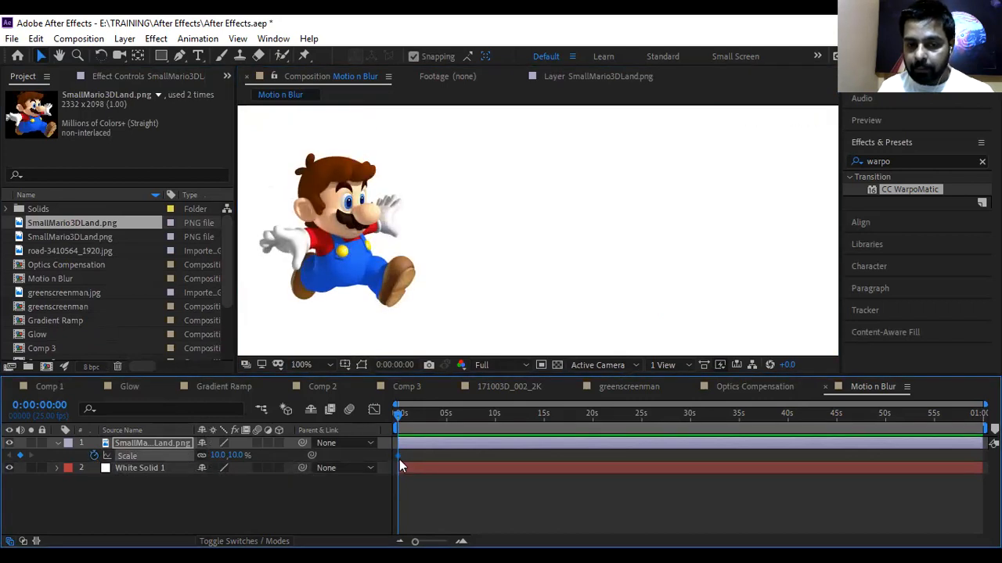
click(445, 422)
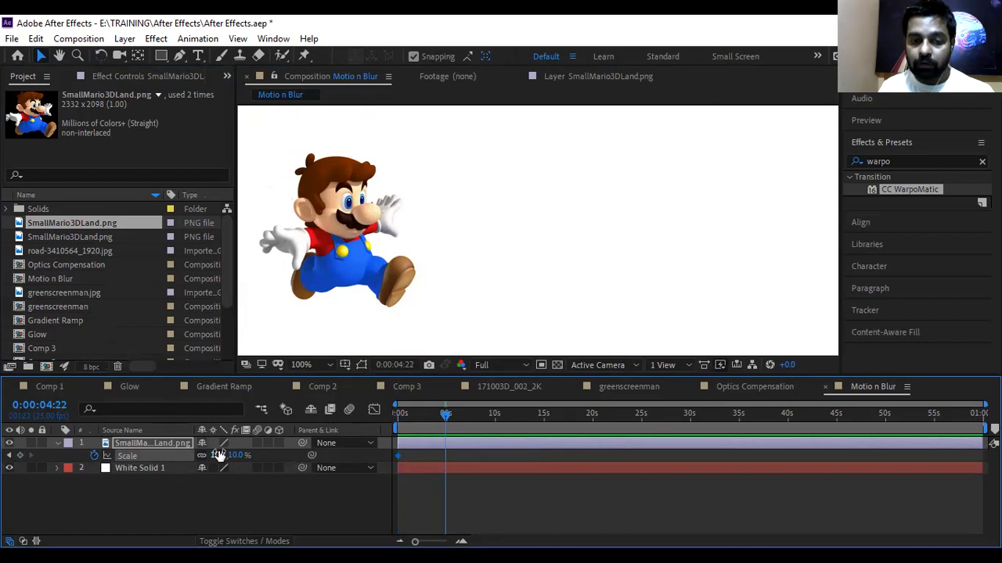
key(p)
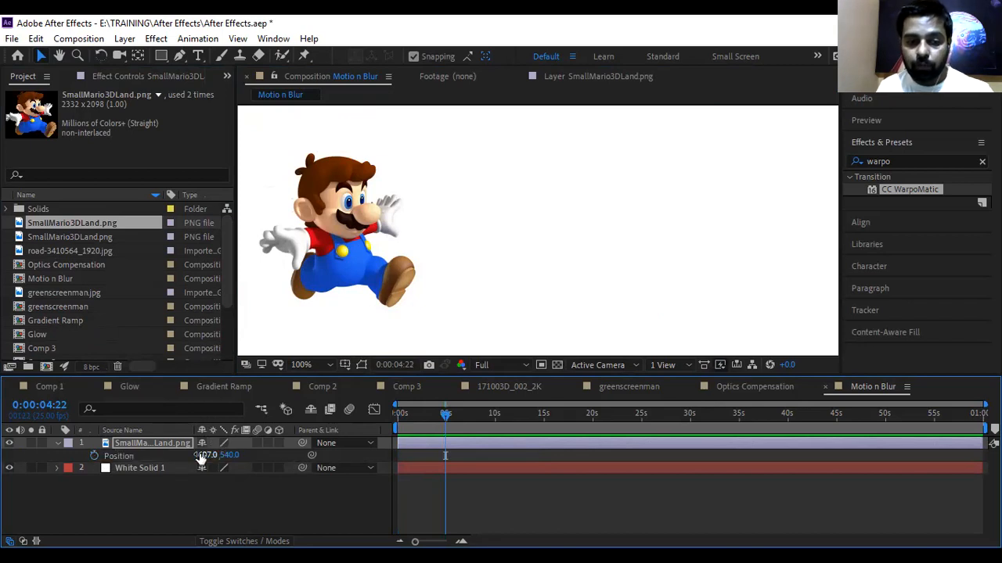
click(92, 455)
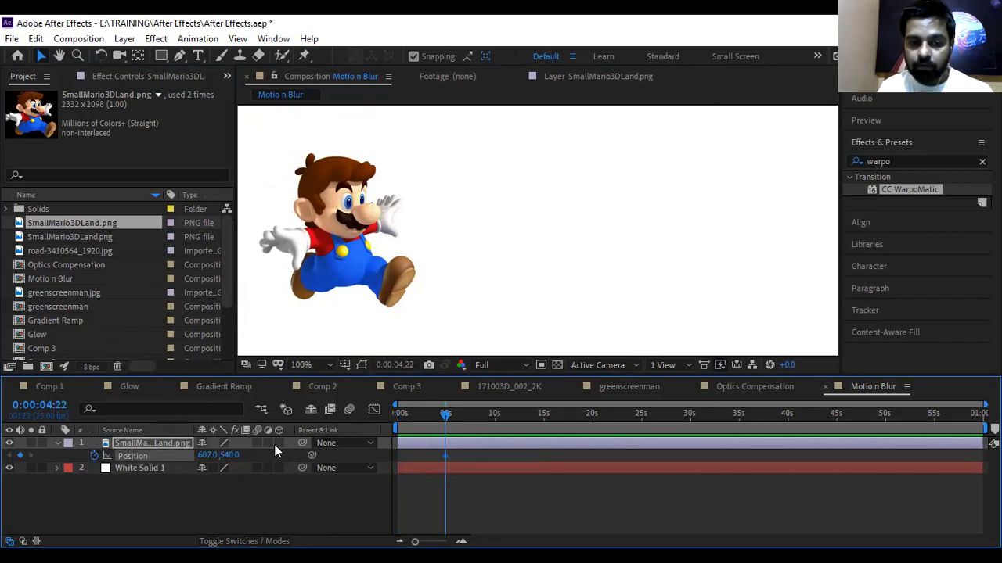
key(ctrl+z)
Animate the Mario layer's position from 687, 540 at 0:00:00:00 to 1198, 540 at 0:00:04:24, and preview the motion
drag(450, 417, 347, 423)
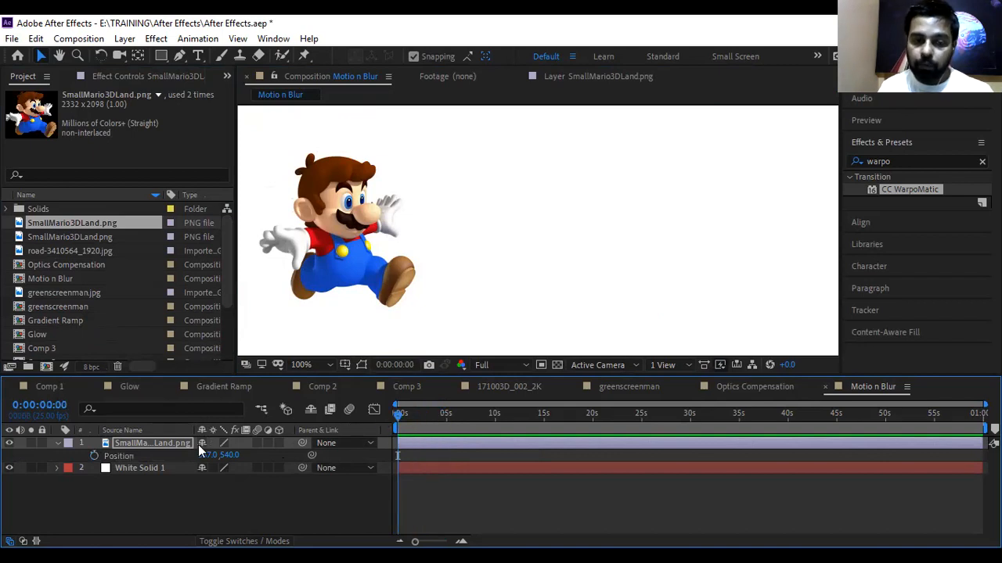
click(94, 456)
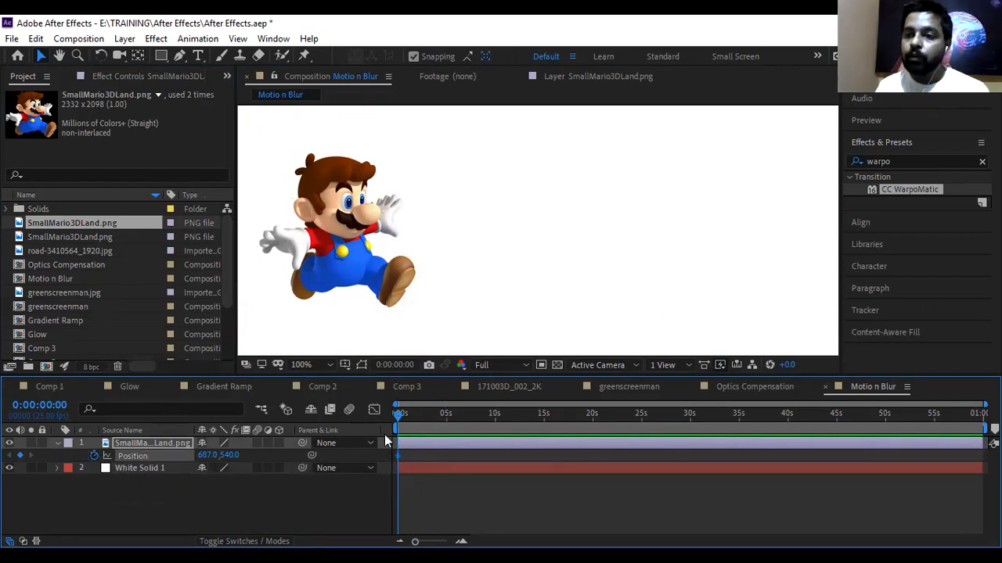
click(207, 455)
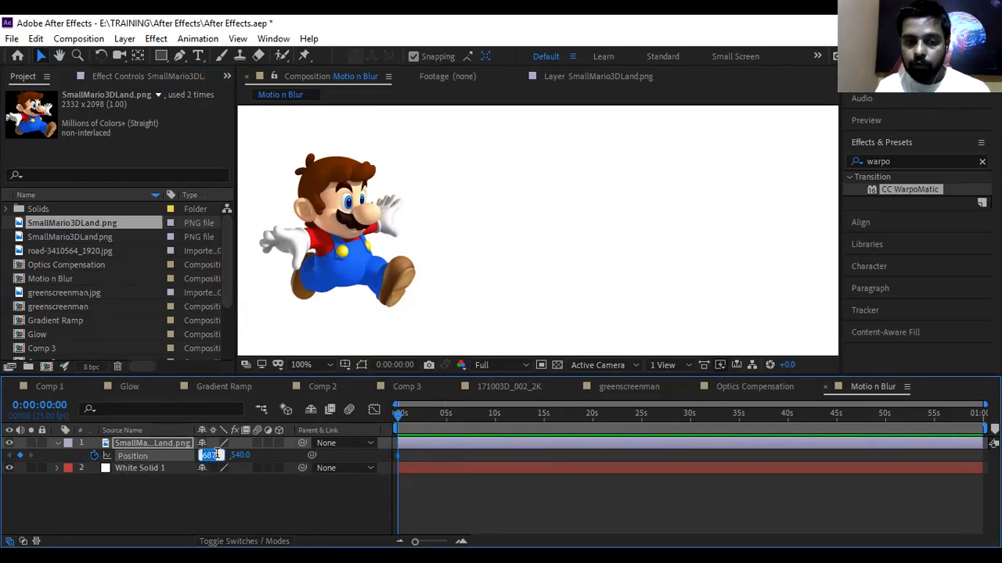
click(445, 423)
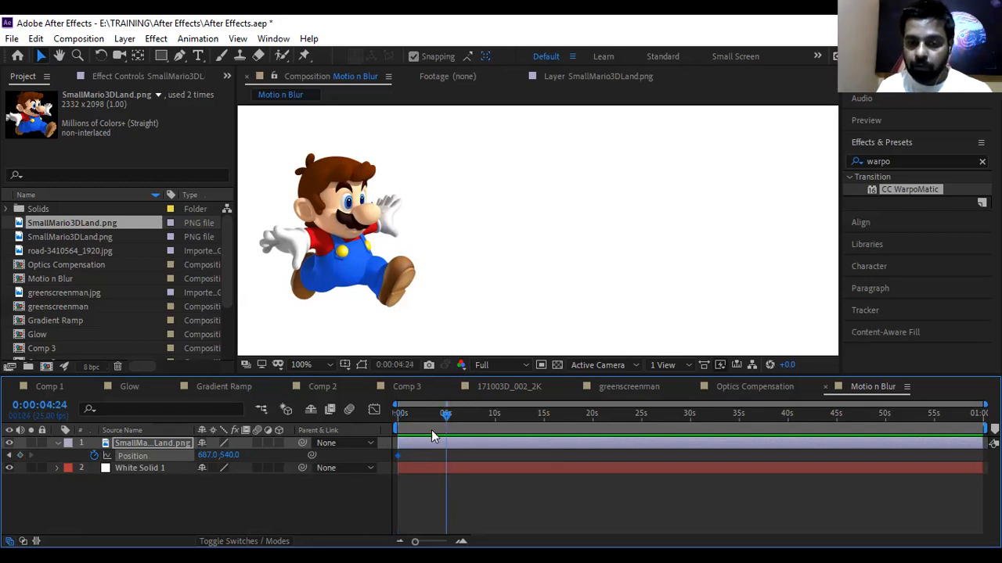
drag(208, 455, 578, 455)
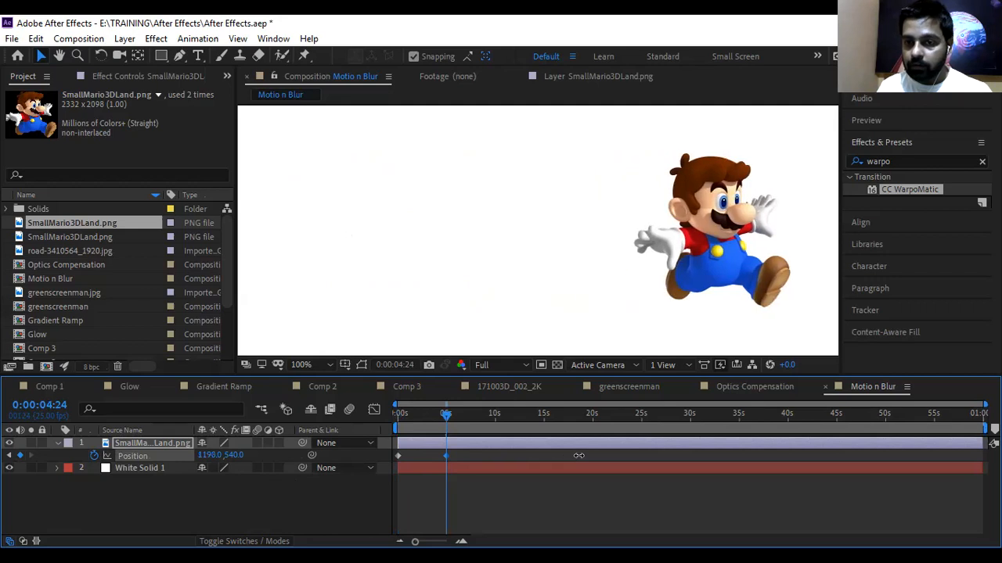
key(space)
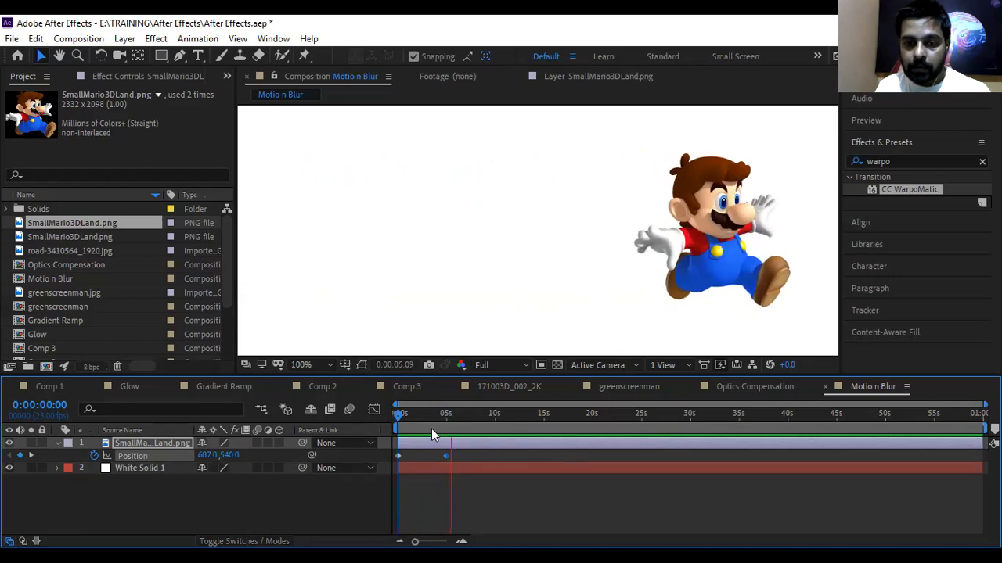
key(space)
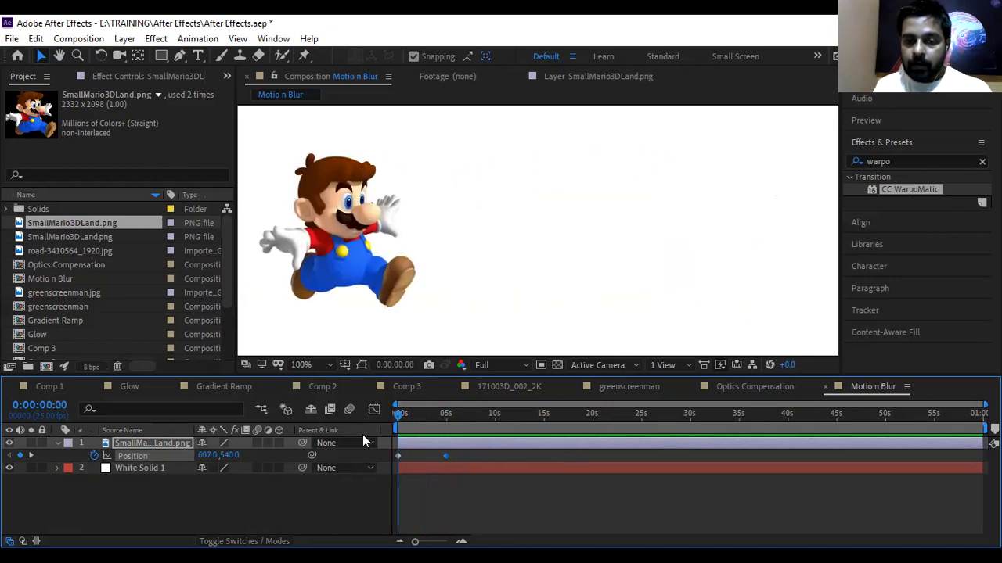
Search the effects for "motion blur" and apply CC Force Motion Blur to the Mario layer
click(909, 161)
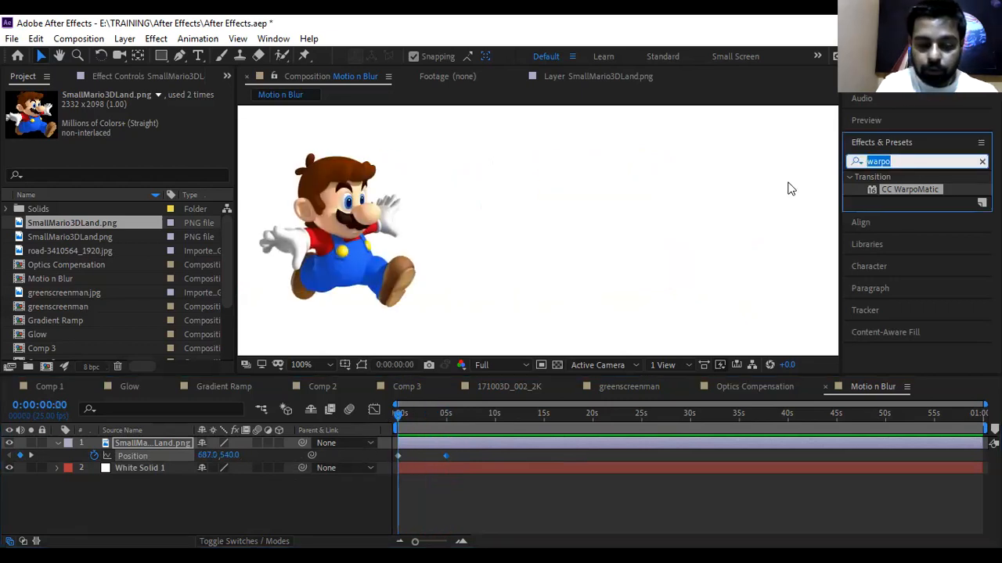
text(motion)
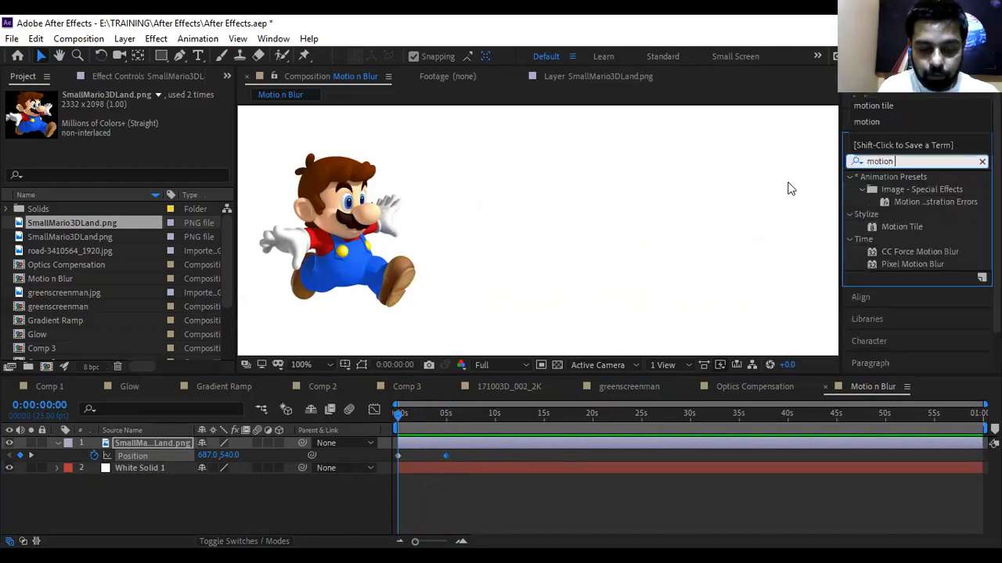
text( blur)
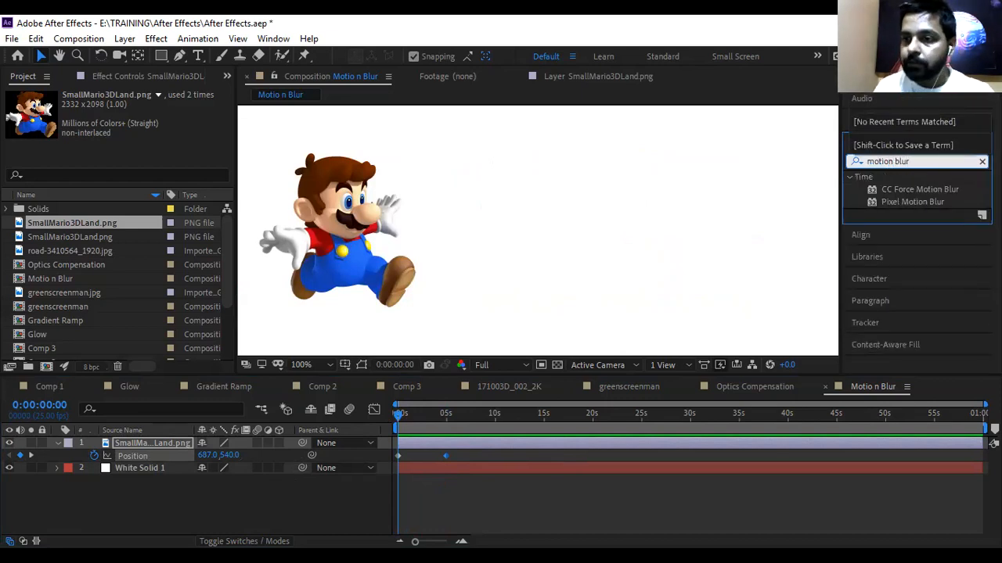
click(916, 190)
drag(913, 193, 348, 227)
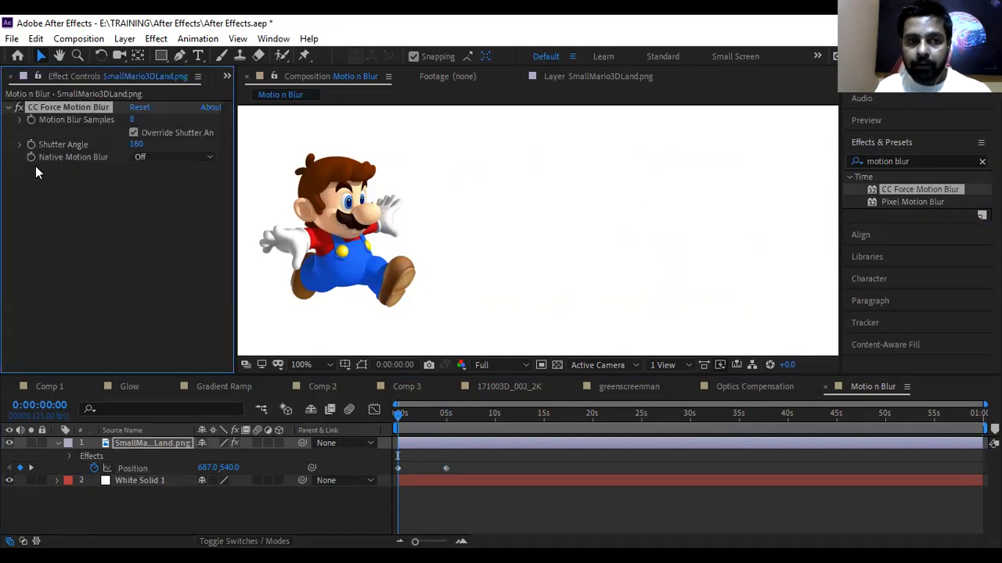
Enable keyframing for Motion Blur Samples, Shutter Angle and Native Motion Blur at 0:00:00:00, and switch Native Motion Blur on
click(32, 120)
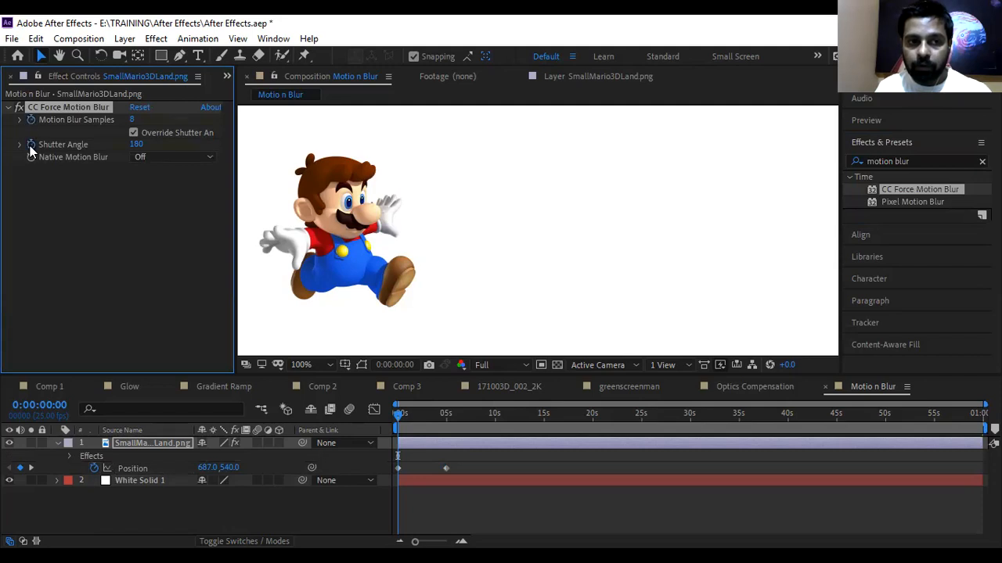
click(150, 154)
click(154, 158)
click(154, 170)
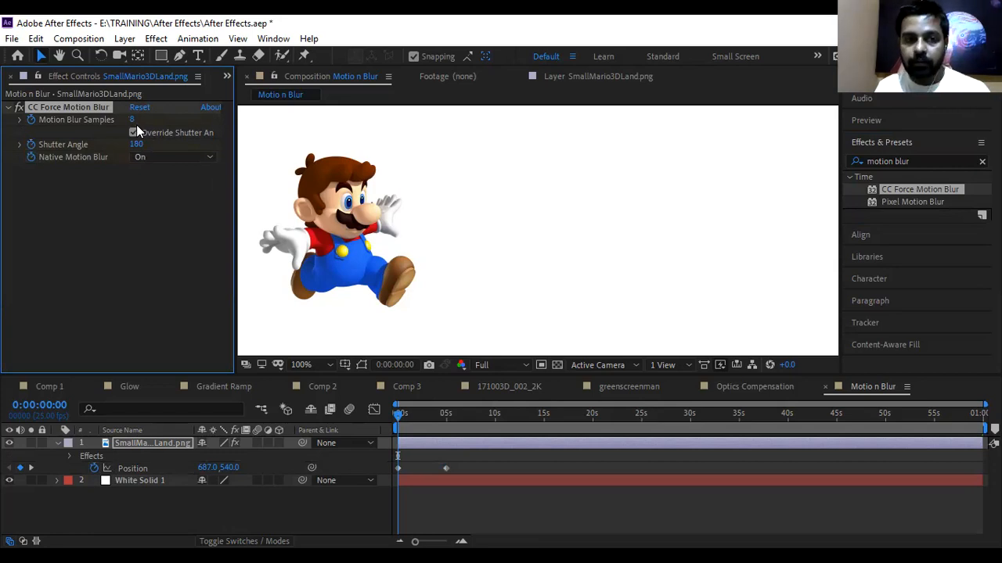
Move the Mario layer's final position keyframe to 0:00:01:03, go to that time, and show only the Position property
drag(447, 468, 411, 469)
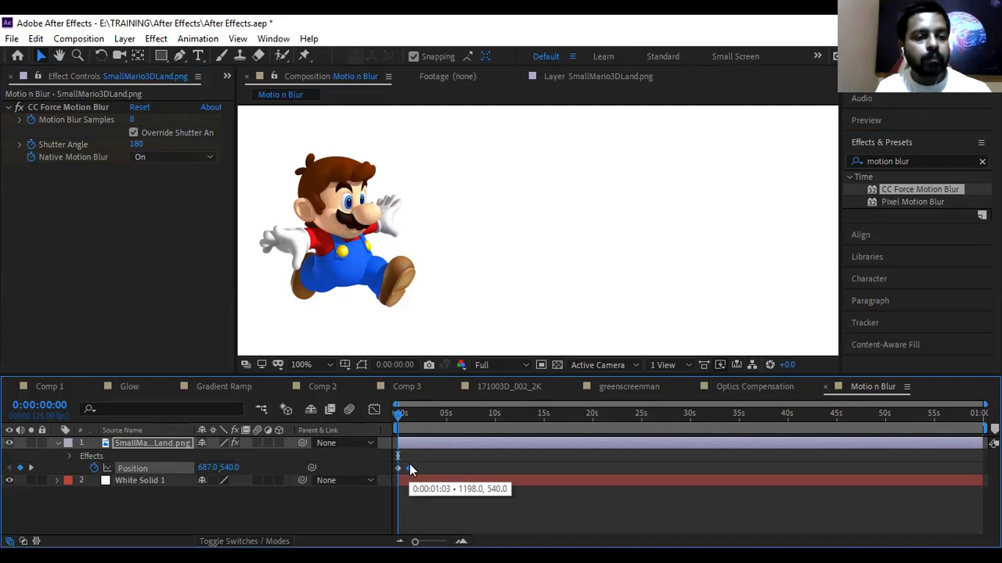
drag(411, 469, 411, 469)
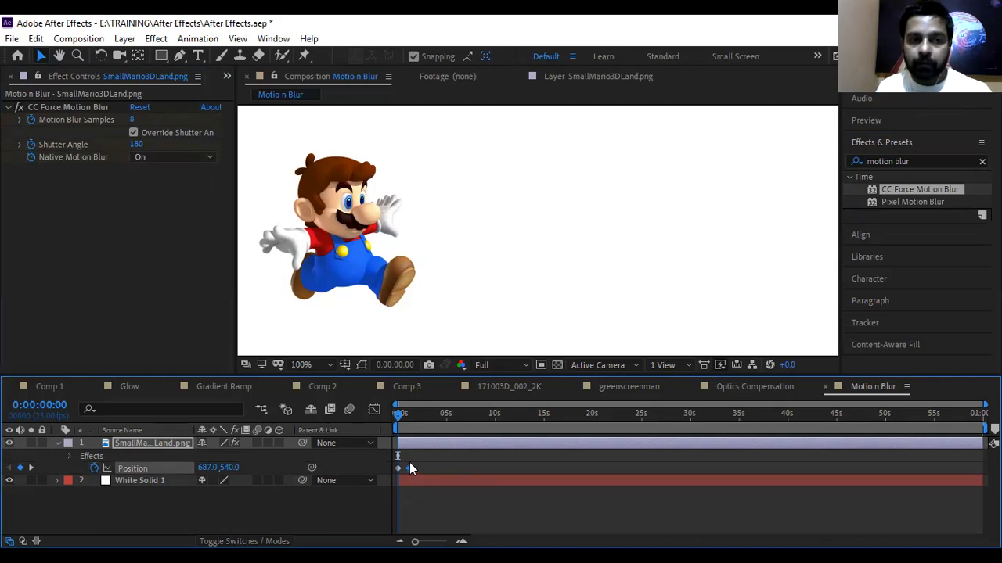
key(k)
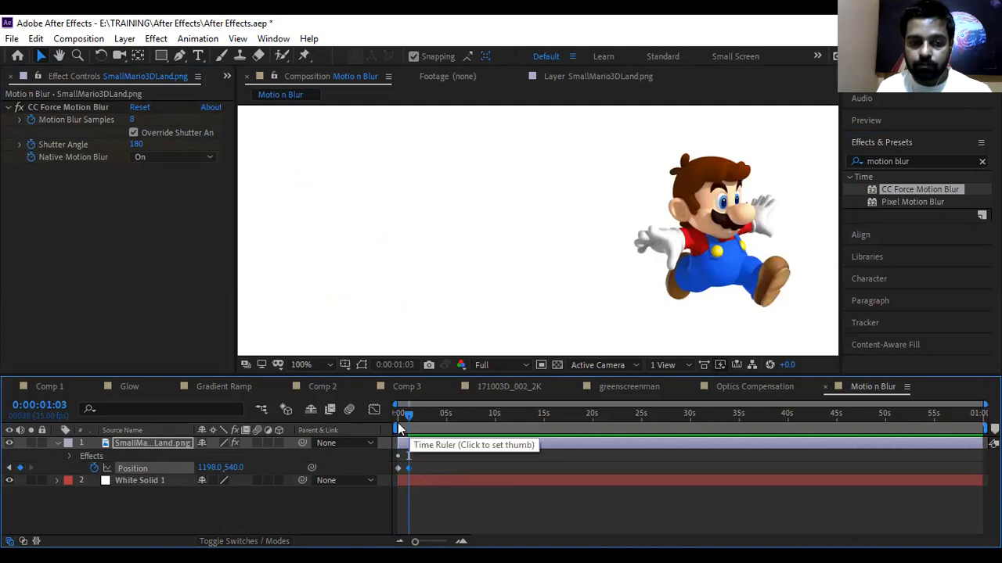
key(u)
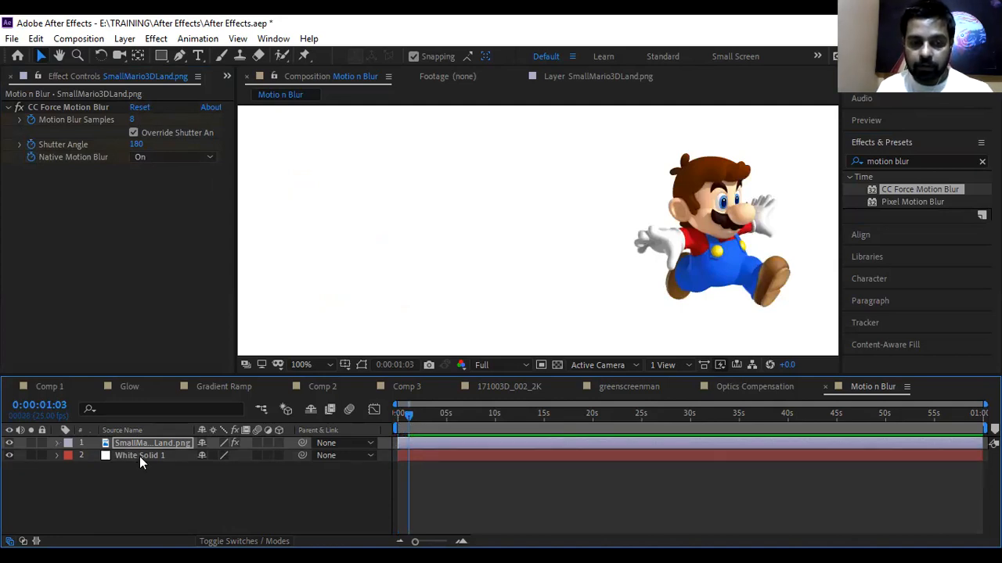
click(145, 441)
key(p)
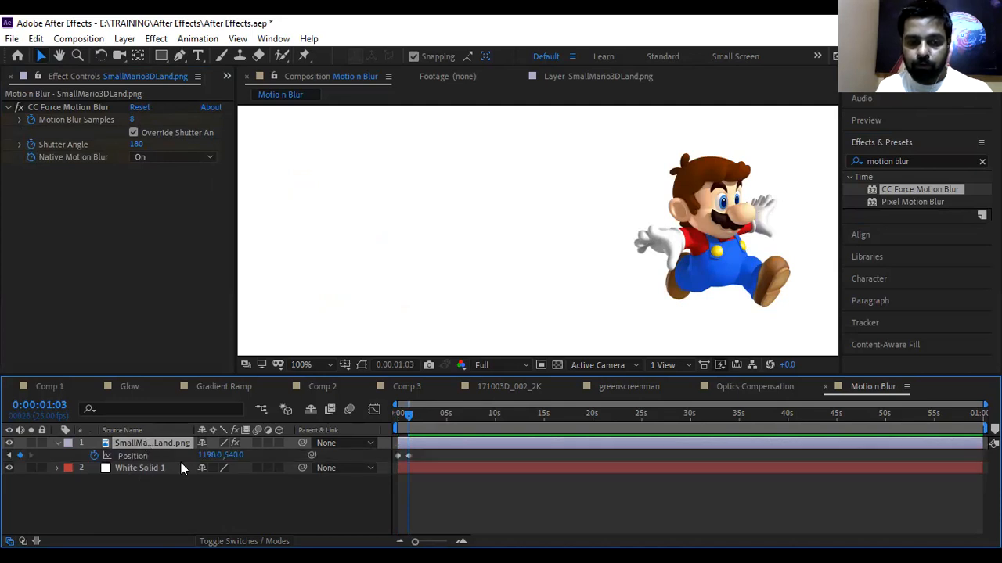
At 0:00:01:03, set Mario's position to 773, 540, Motion Blur Samples to 28 and Shutter Angle to 218
drag(205, 455, 6, 454)
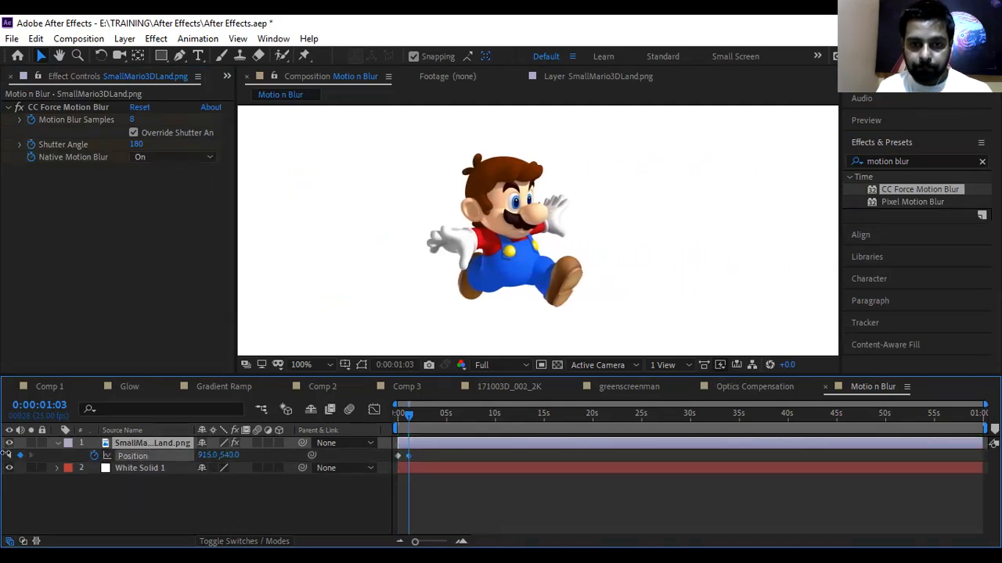
drag(204, 455, 111, 460)
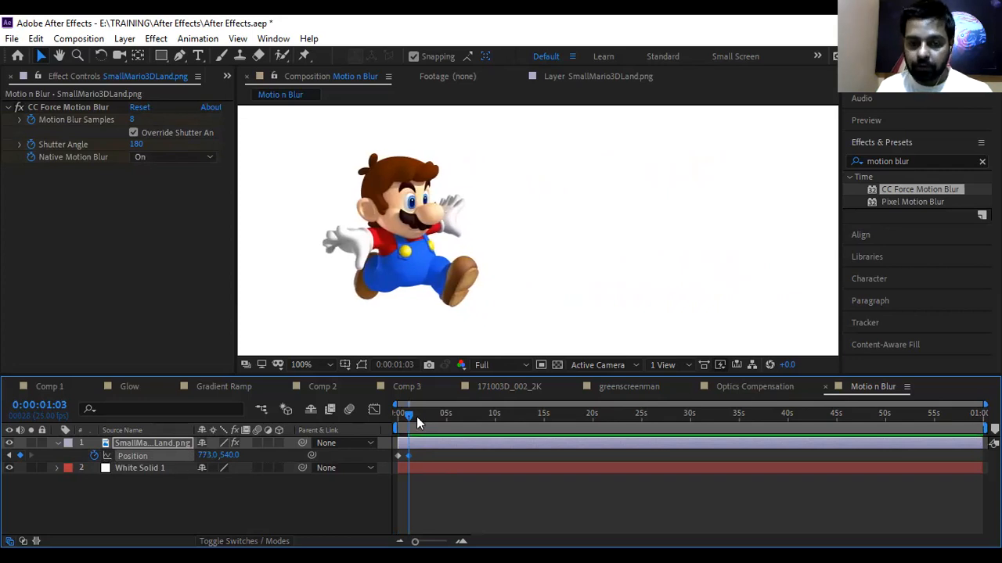
drag(133, 119, 147, 146)
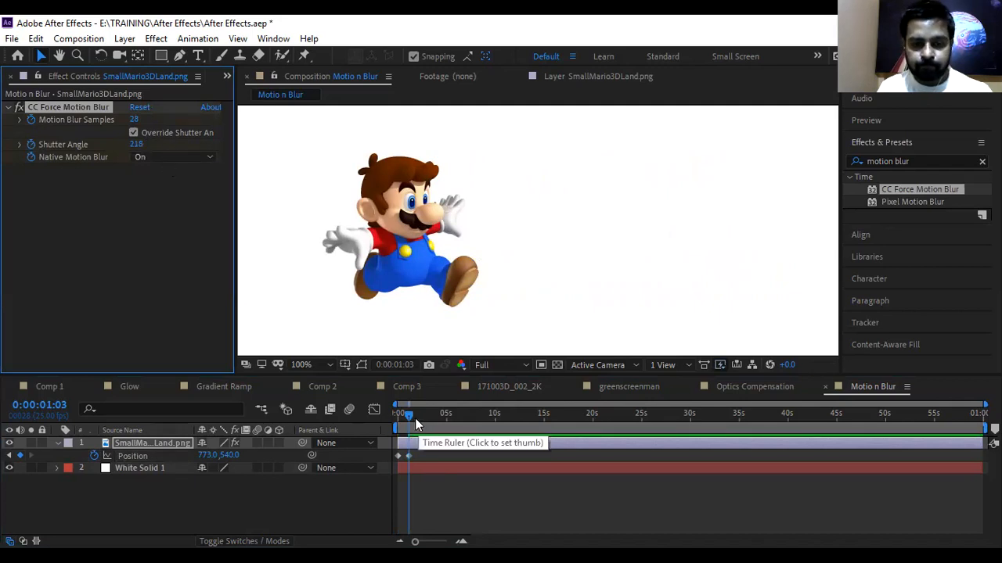
At 0:00:01:22, keyframe Mario's position at 860, 540, Motion Blur Samples at 87 and Shutter Angle at 273
click(416, 421)
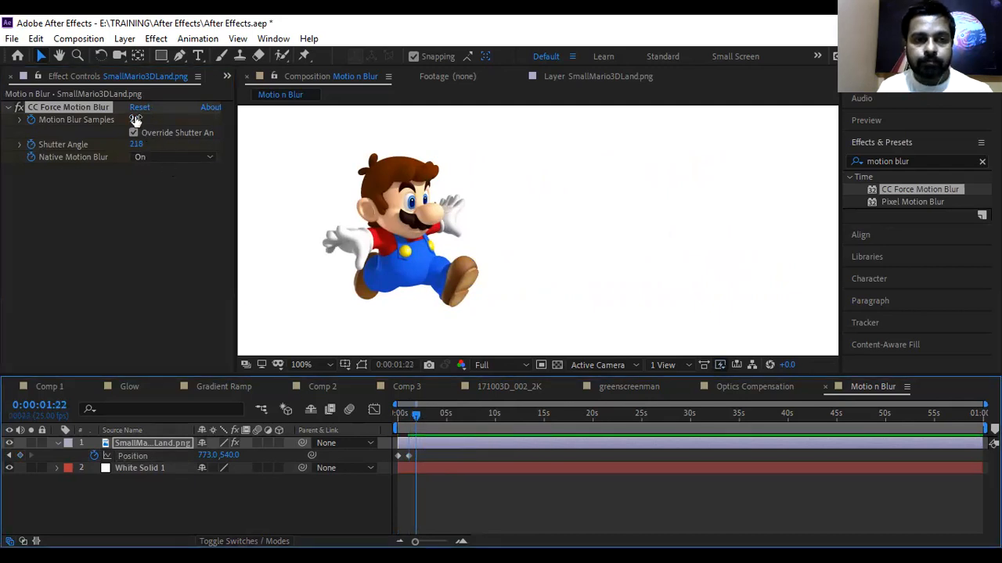
drag(218, 454, 286, 455)
drag(134, 120, 177, 146)
At 0:00:02:16, keyframe Mario's position at 928, 540, Motion Blur Samples at 139 and Shutter Angle at 311
click(425, 420)
drag(424, 420, 423, 421)
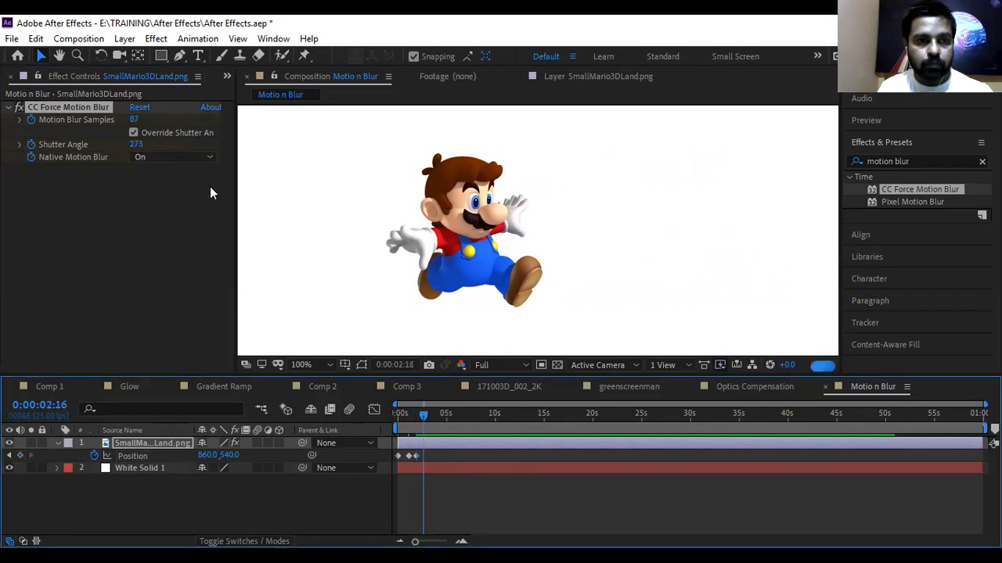
drag(212, 455, 269, 458)
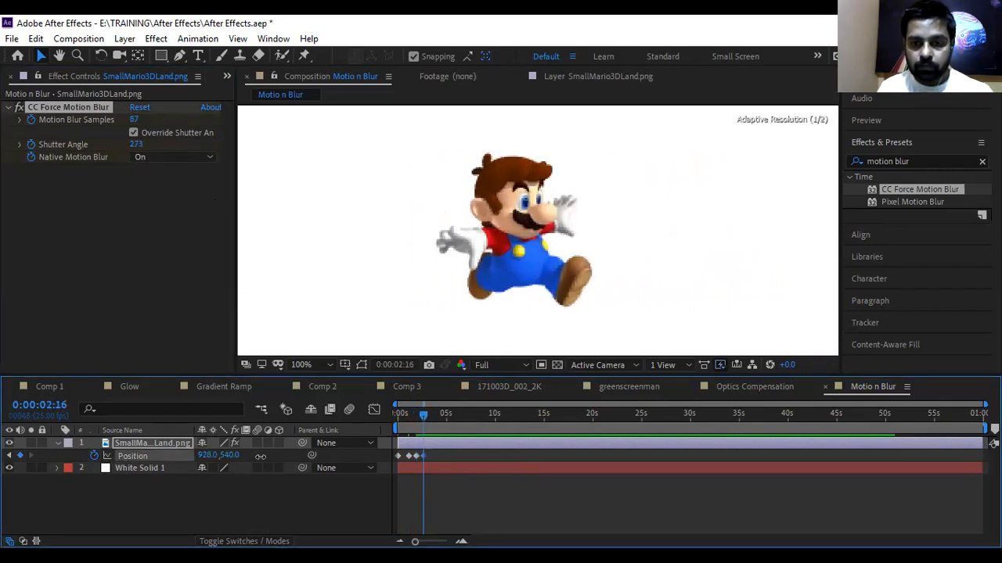
click(133, 131)
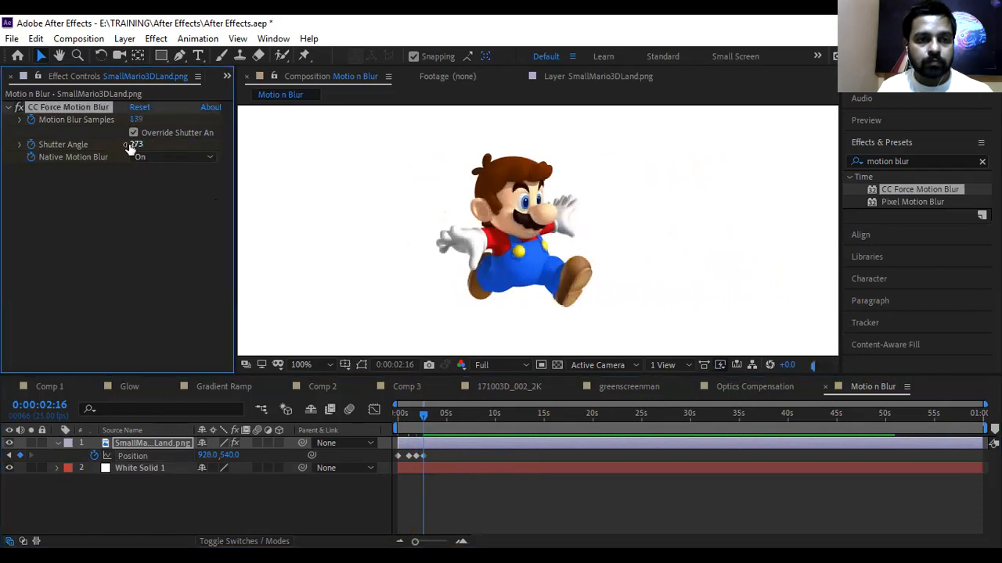
At 0:00:03:13, keyframe Mario's position at 991, 540, Motion Blur Samples at 217 and Shutter Angle at 399
click(431, 423)
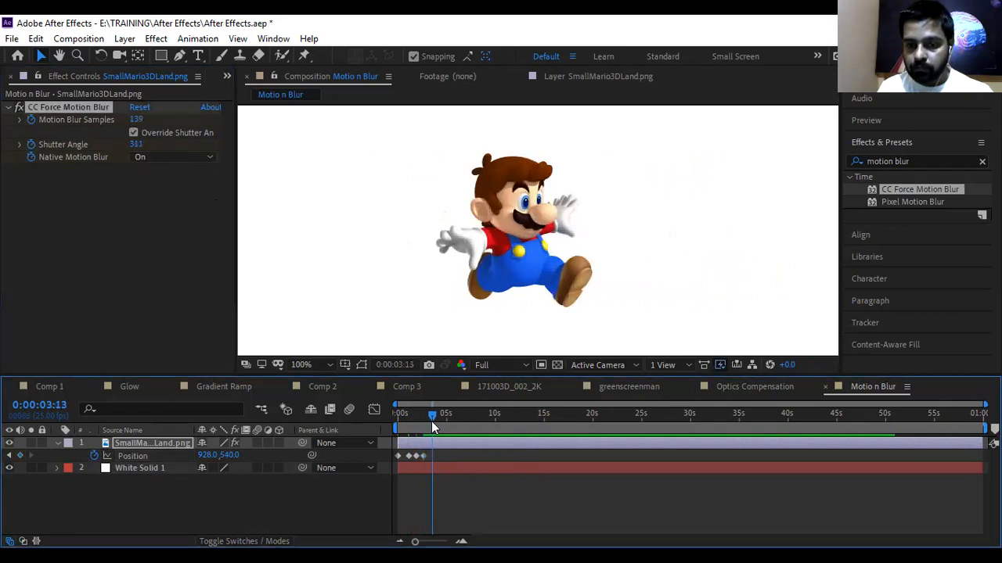
drag(205, 455, 227, 458)
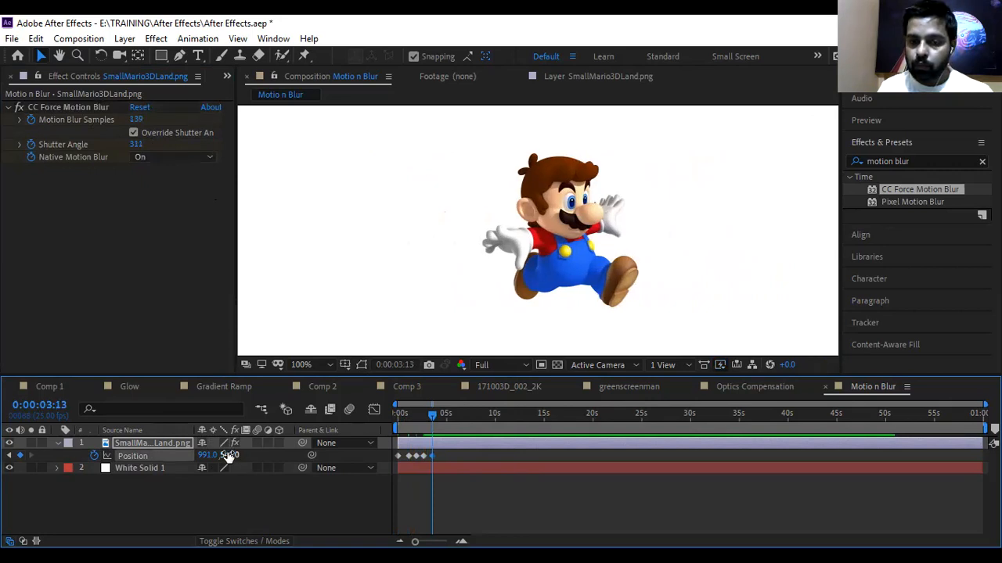
drag(135, 119, 209, 146)
At 0:00:04:15, keyframe Mario's position at 1129, 540 and the Shutter Angle at 484
drag(436, 418, 443, 417)
drag(207, 455, 310, 458)
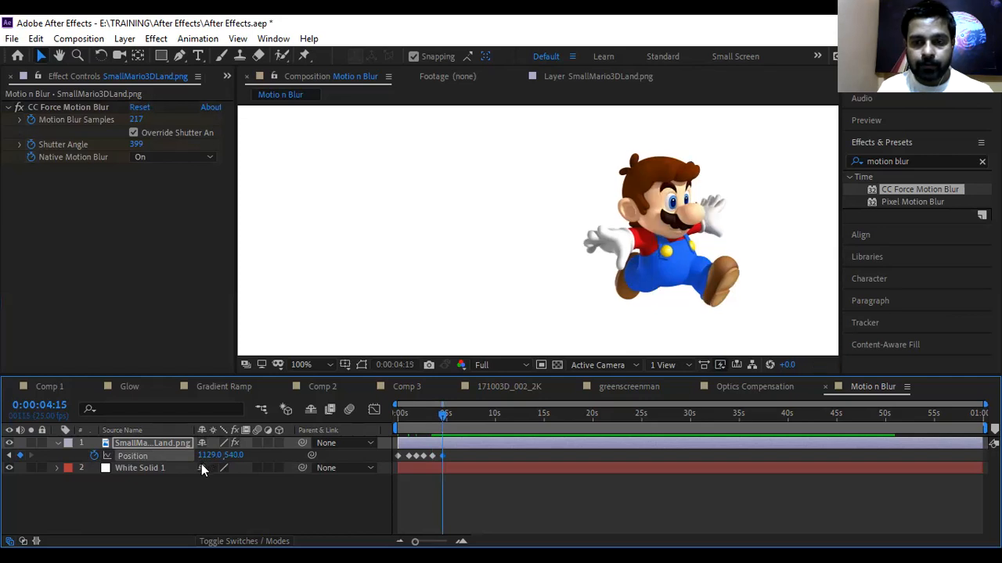
drag(134, 144, 207, 147)
At 0:00:05:07, keyframe Motion Blur Samples at 255, Shutter Angle at 549 and Mario's position at 1259, 540
drag(446, 416, 450, 422)
click(136, 124)
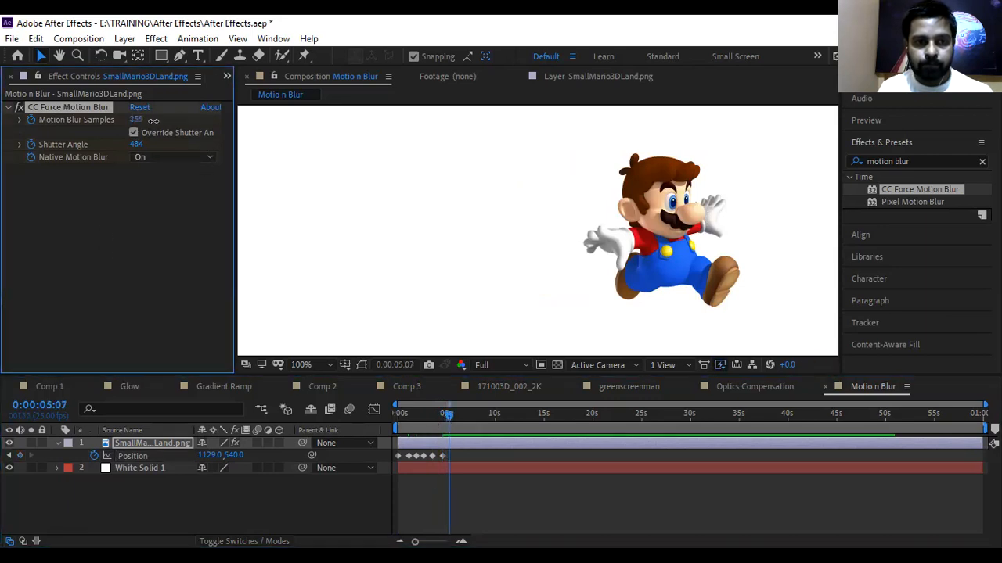
drag(151, 143, 182, 144)
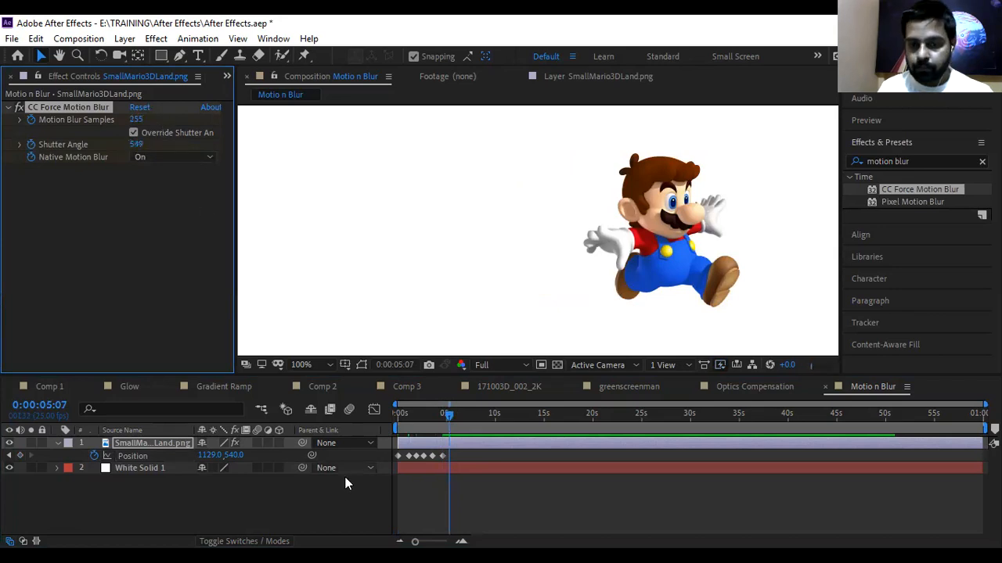
drag(210, 456, 332, 453)
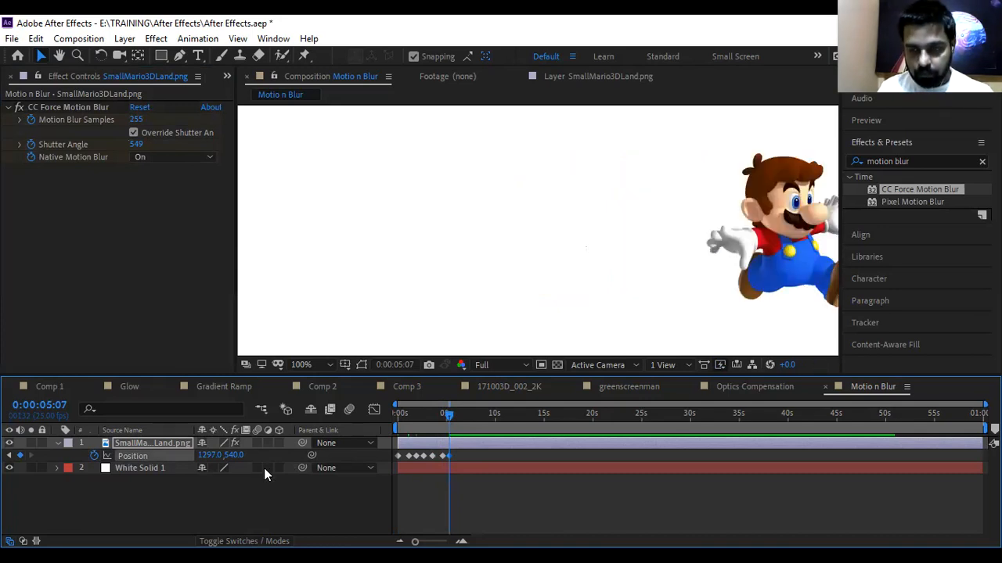
drag(202, 456, 179, 456)
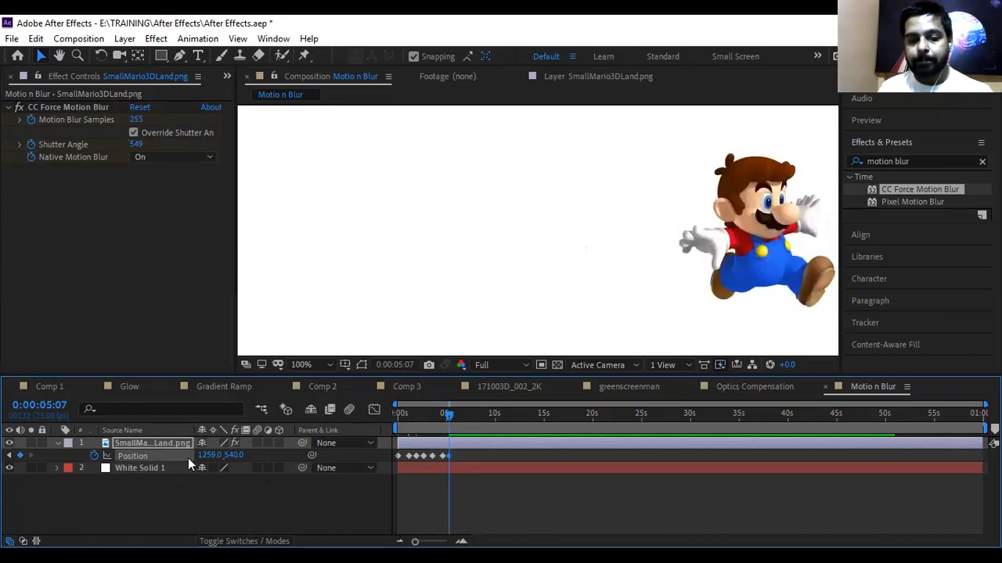
Preview from the start, then compress all of Mario's position keyframes proportionally so the last one falls at about 2.5 seconds
drag(412, 419, 331, 435)
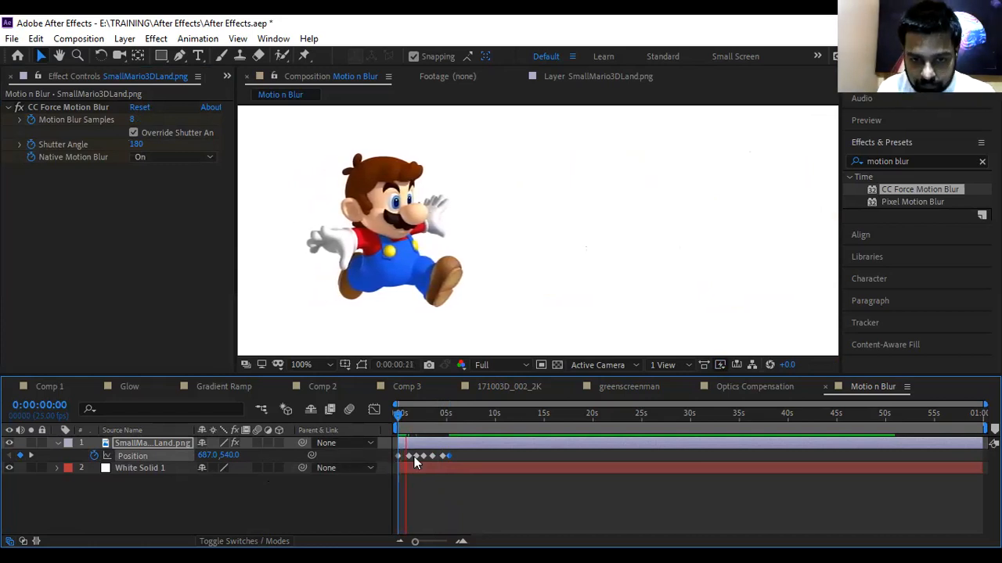
scroll(446, 458, up, 2)
click(456, 460)
drag(456, 455, 396, 461)
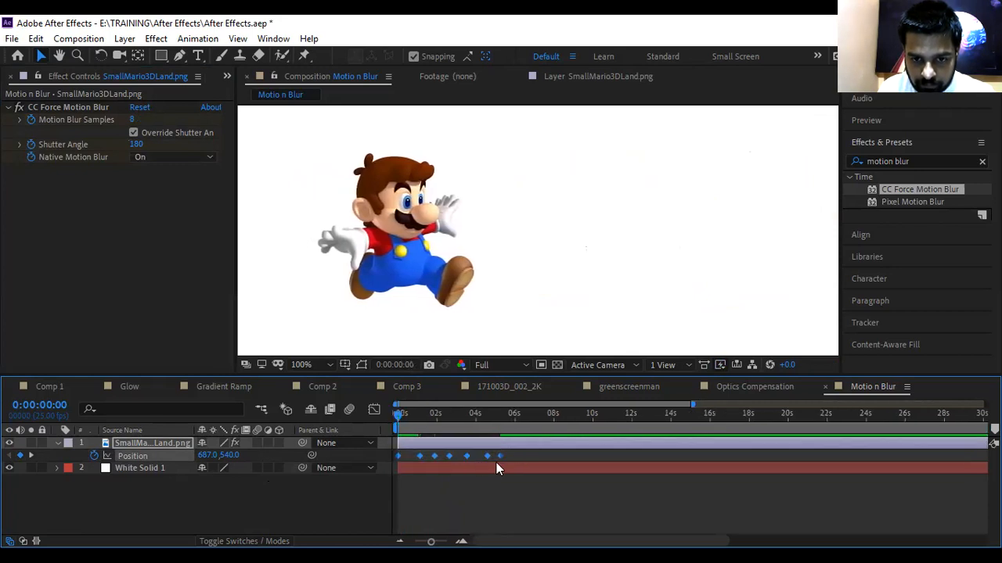
drag(499, 456, 443, 458)
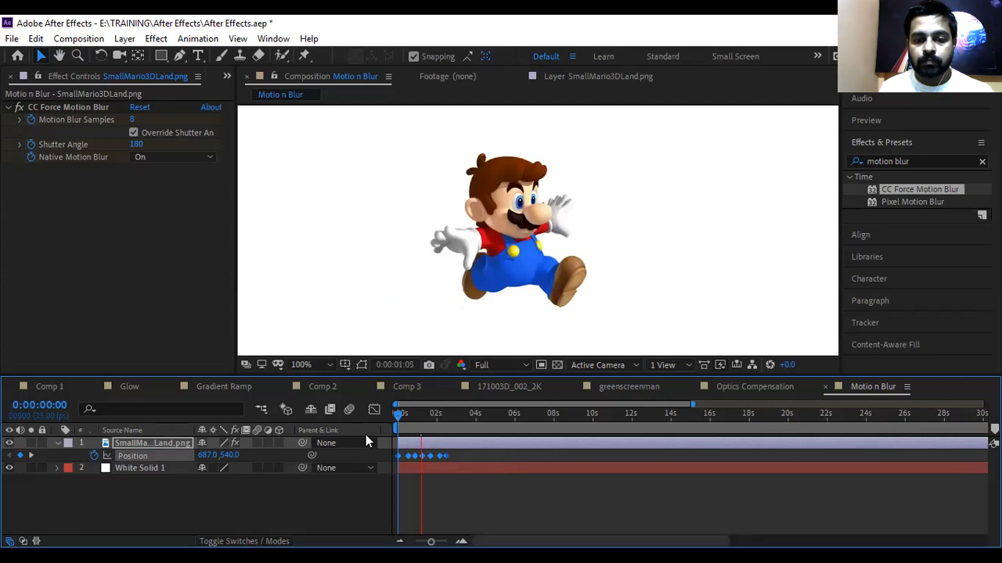
Preview the faster Mario motion, check the frame at 0:00:01:15, and return to the start of the composition
key(space)
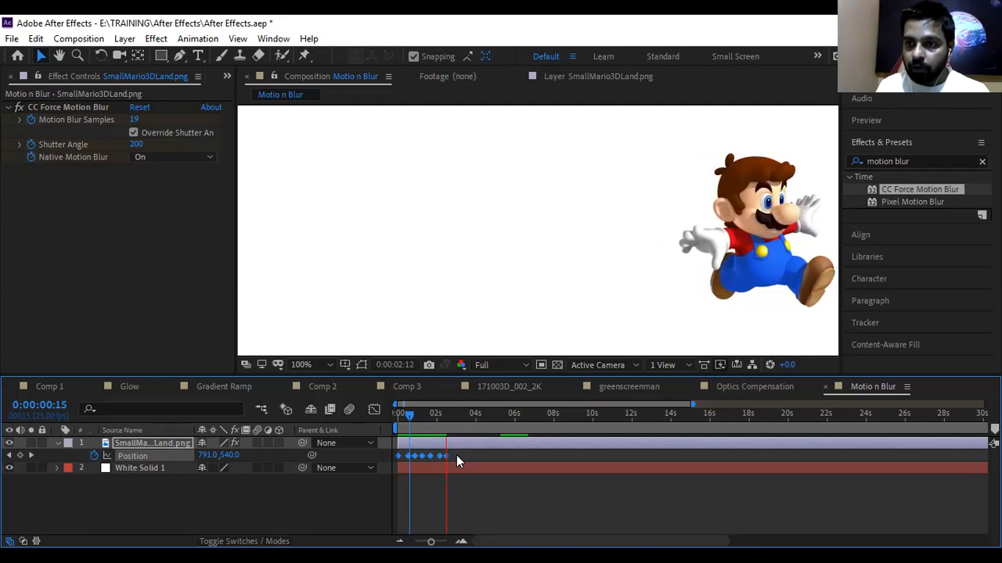
key(space)
click(429, 413)
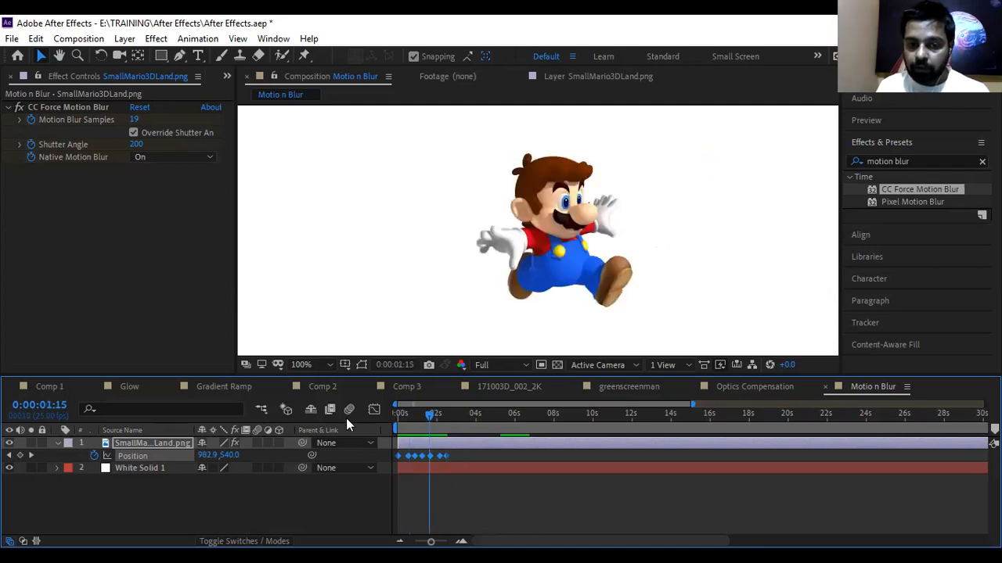
key(Home)
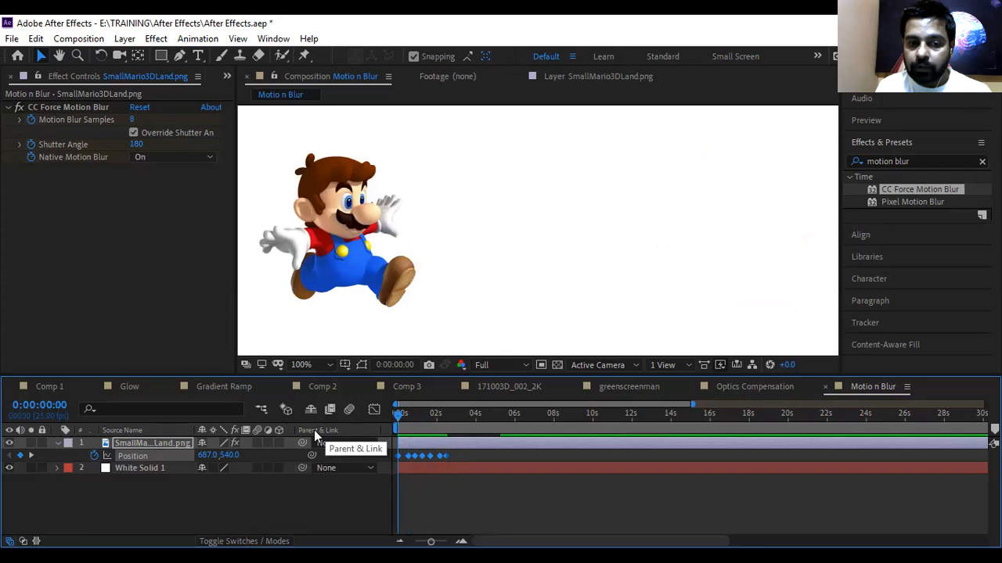
Enable motion blur for the composition and preview Mario's movement
click(350, 415)
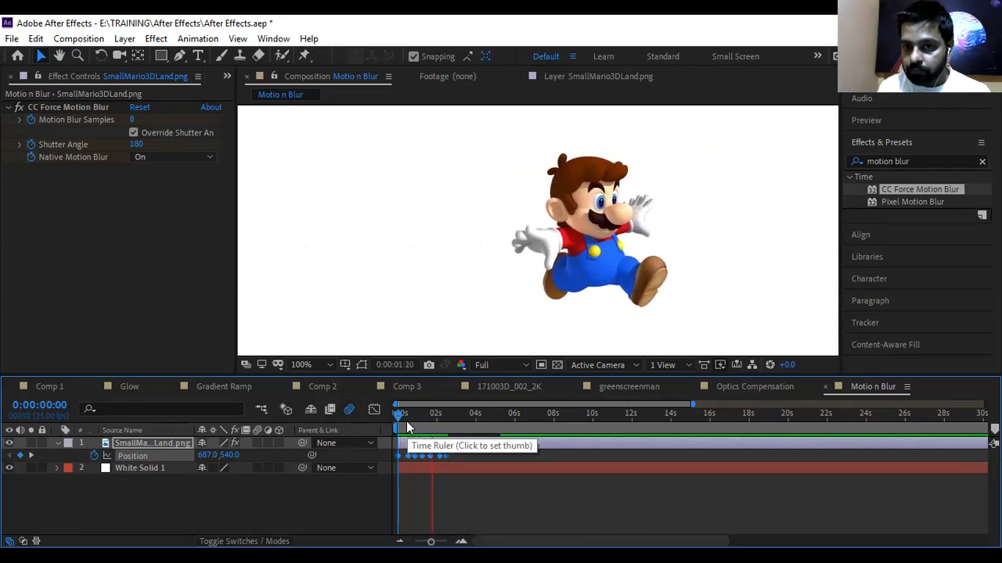
key(space)
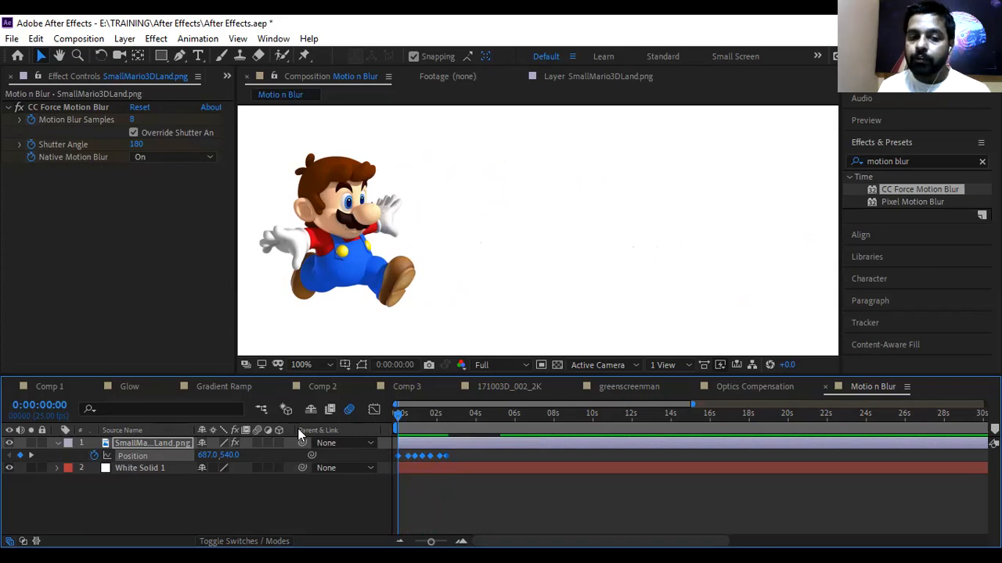
click(350, 410)
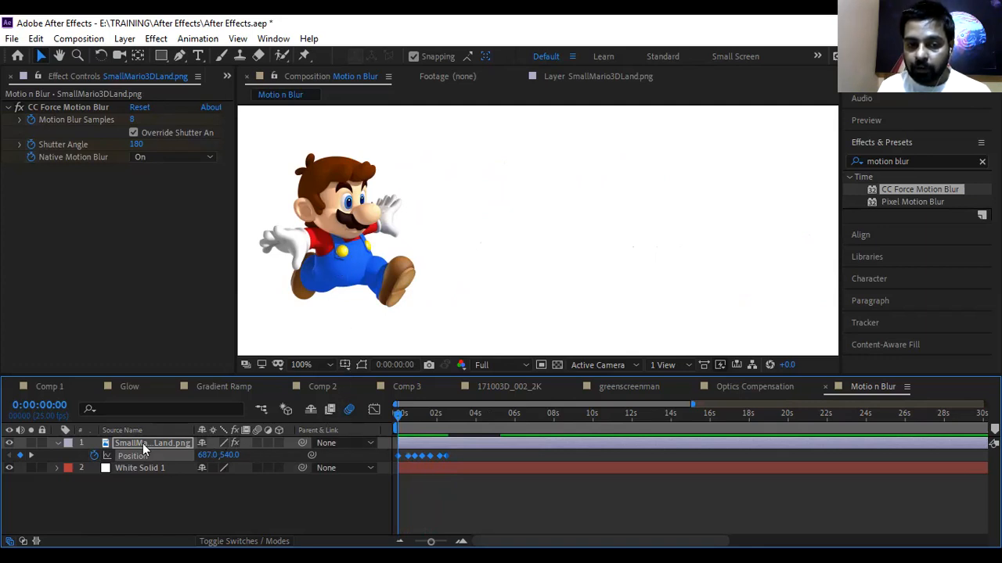
Switch on motion blur for the Mario layer and preview the blurred movement
click(255, 443)
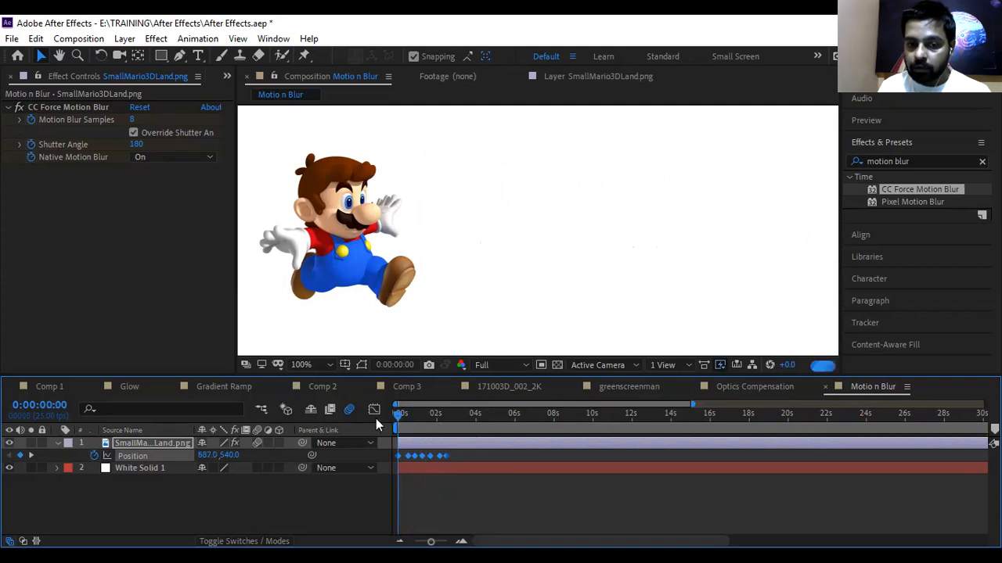
key(space)
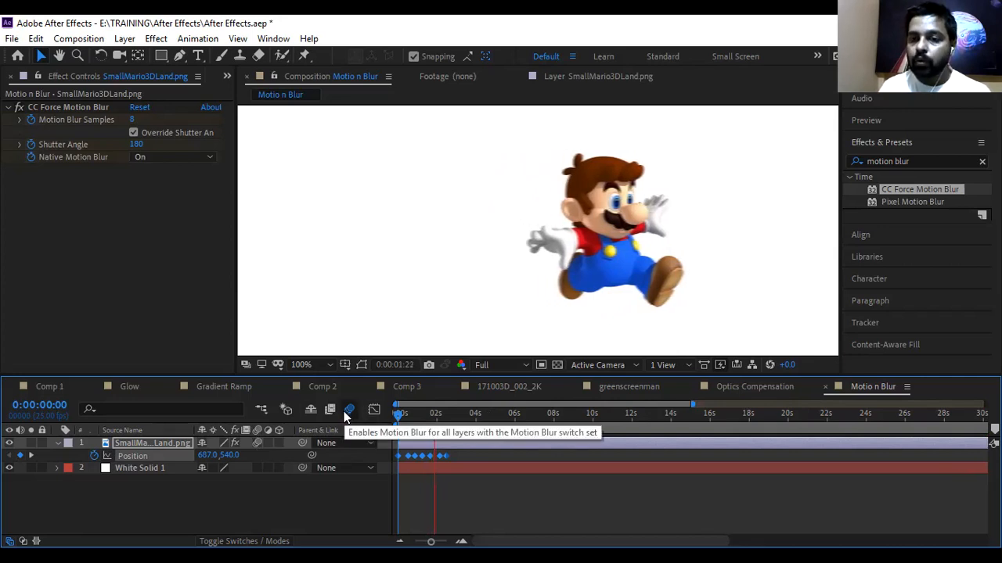
click(255, 444)
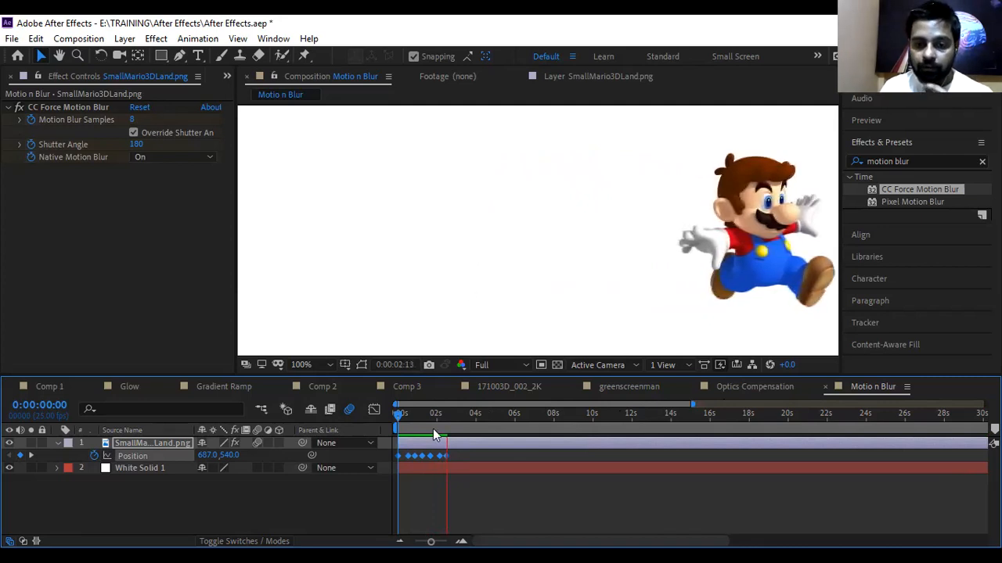
key(space)
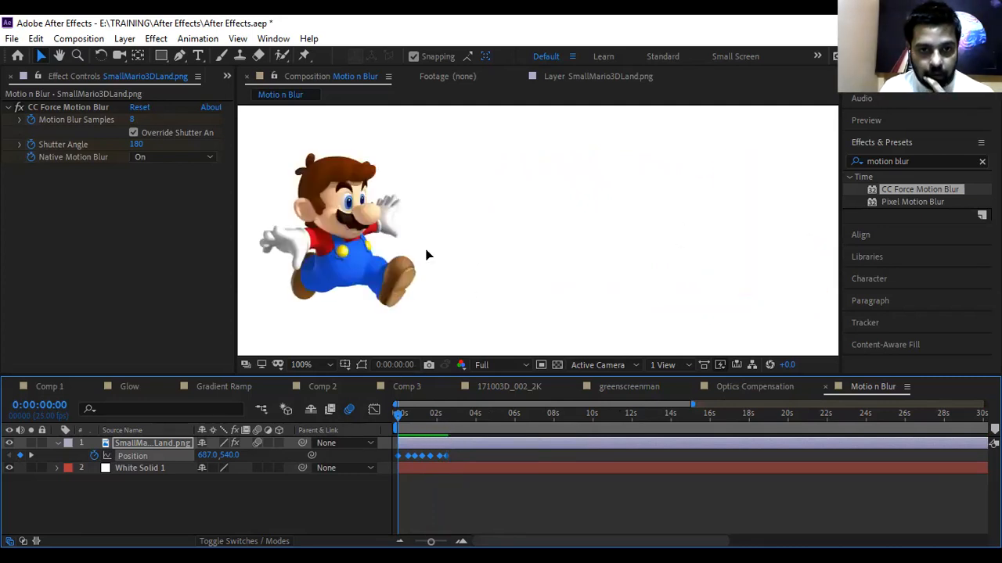
Preview Mario's motion-blurred movement in an enlarged composition view, then restore the normal workspace layout
click(427, 256)
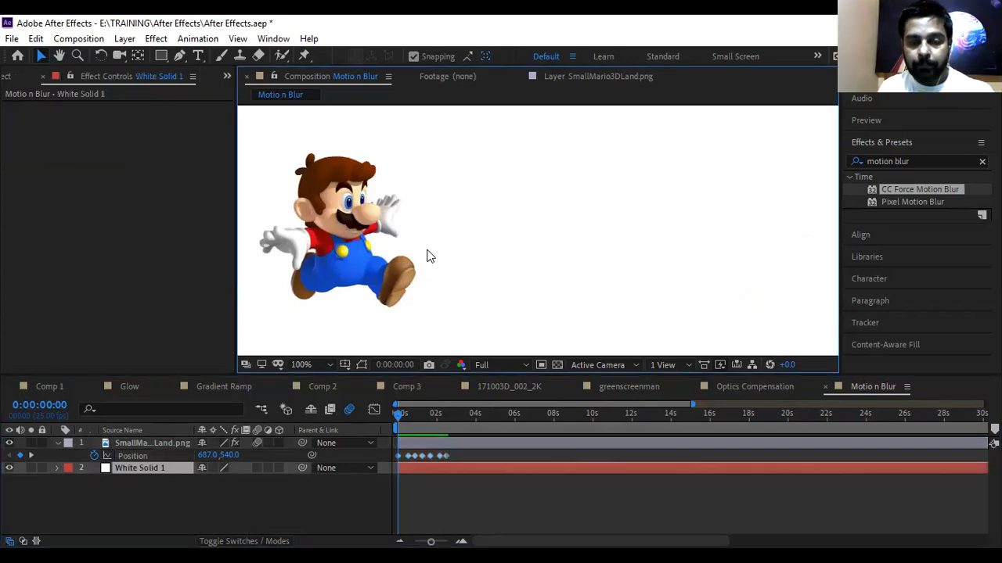
key(grave)
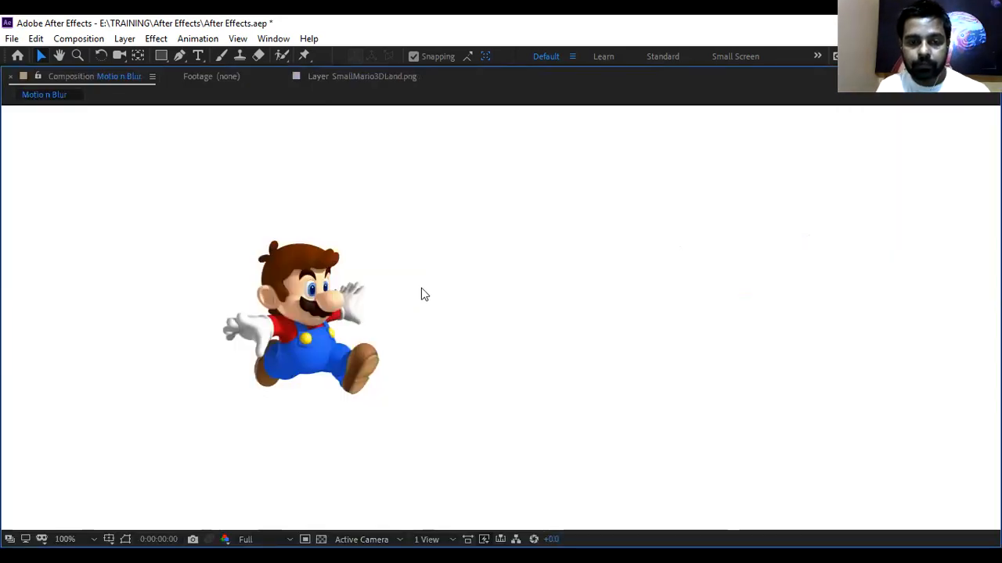
key(Page_Down)
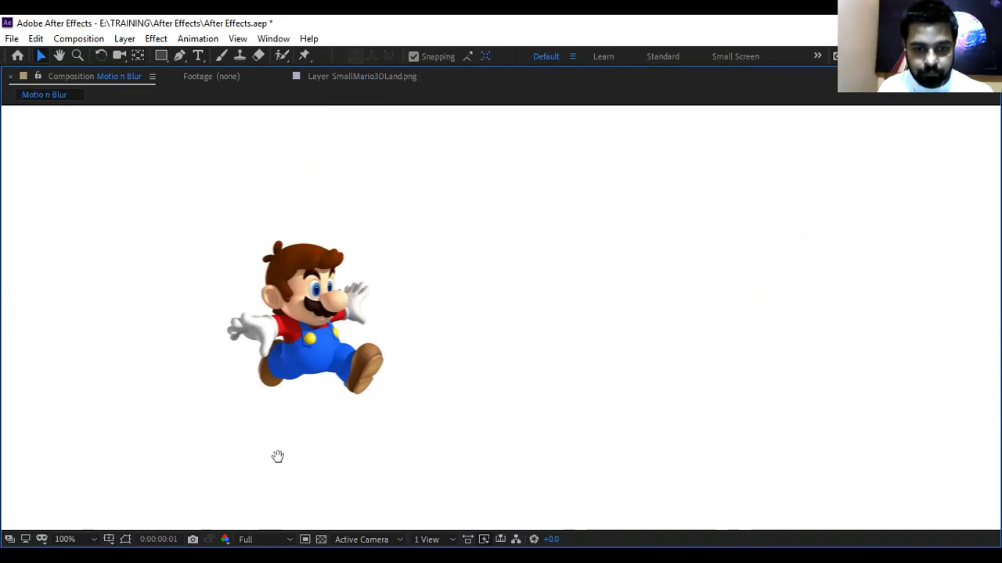
key(h)
key(space)
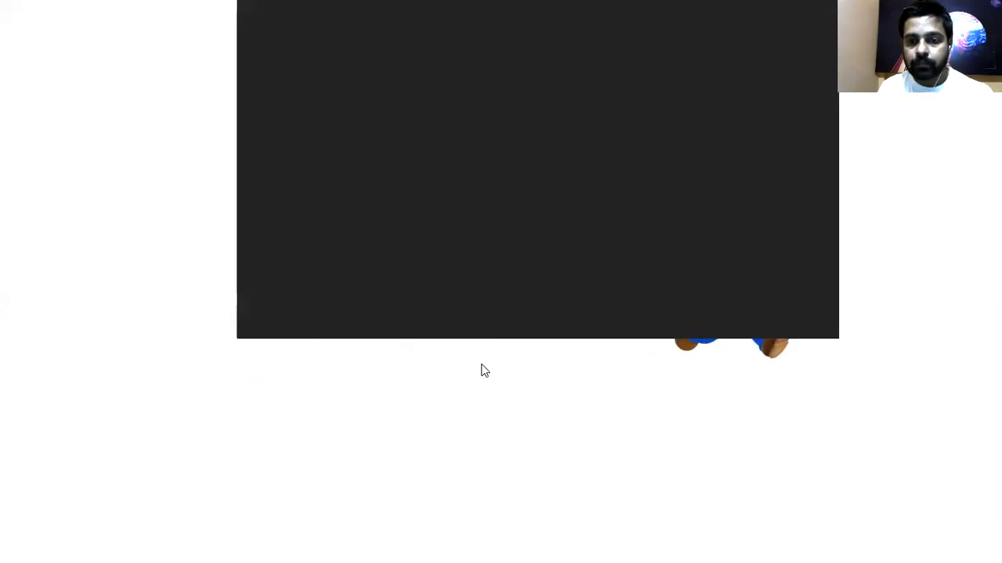
key(space)
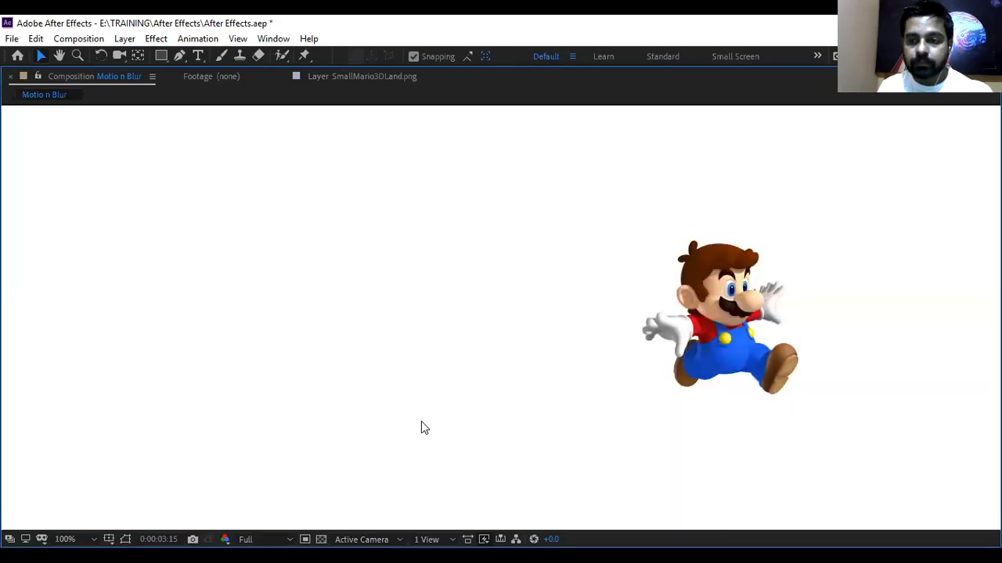
key(grave)
Scrub through Mario's movement up to about 0:00:01:24 to inspect the motion blur, and return to the start
click(415, 416)
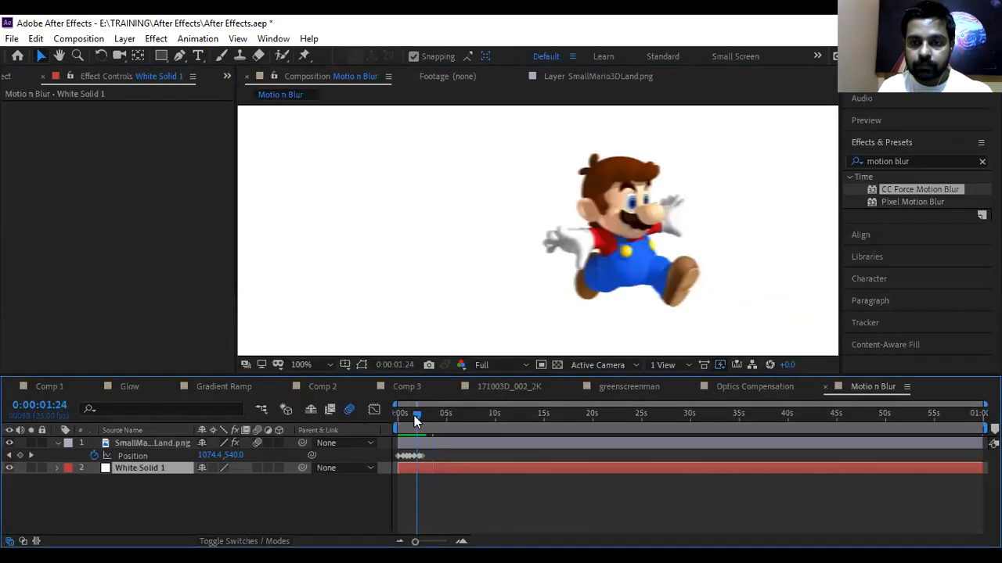
drag(412, 417, 368, 418)
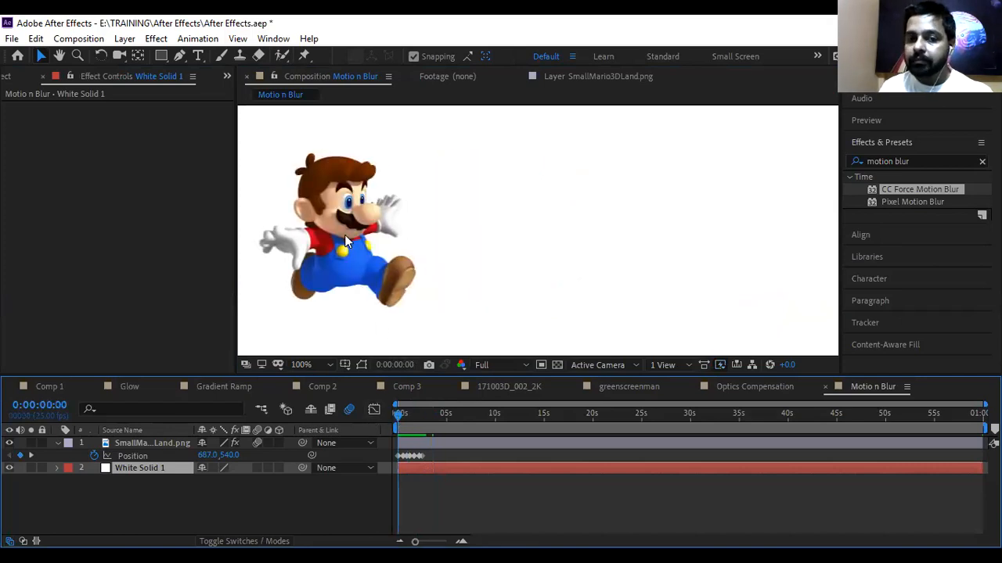
click(406, 421)
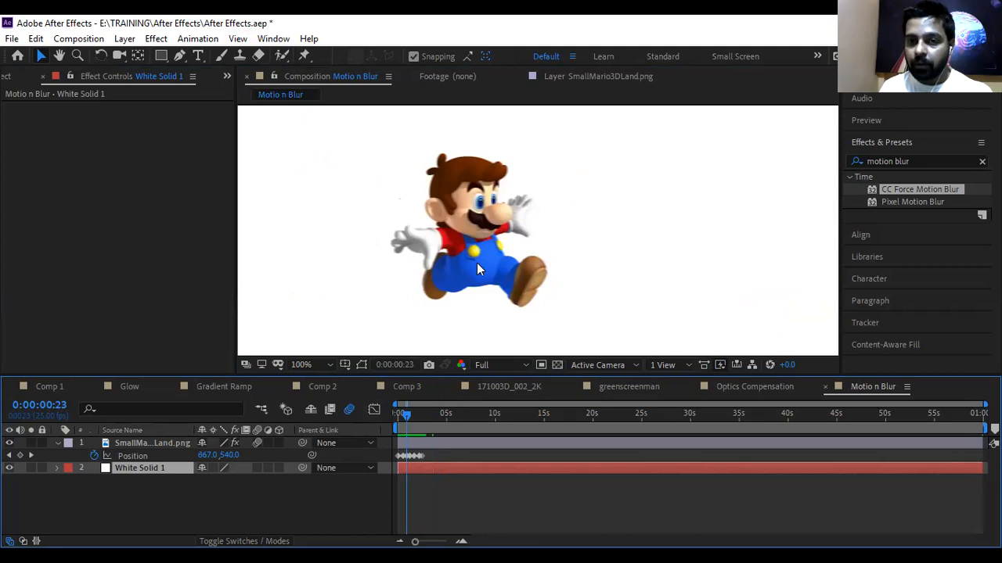
key(Home)
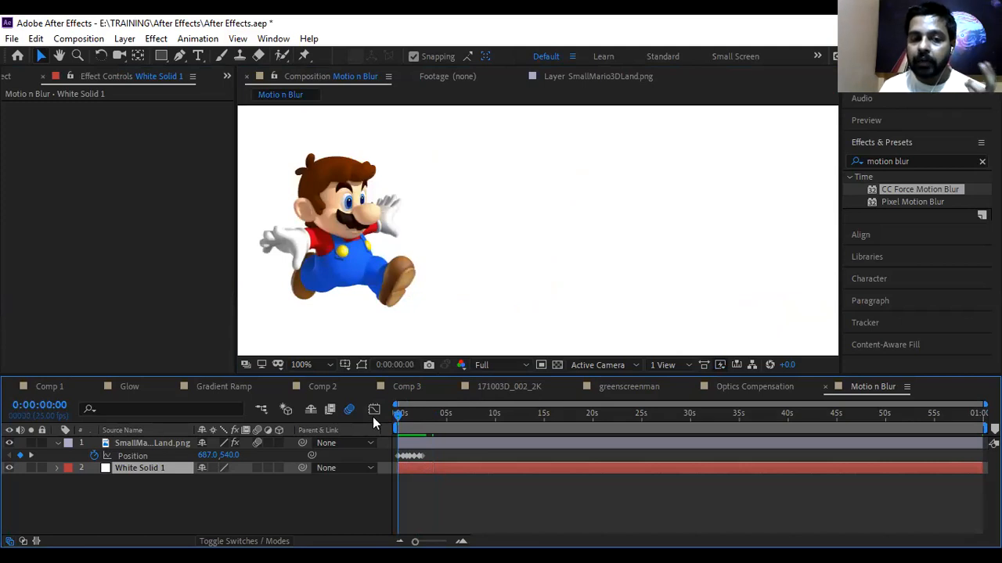
mouse_move(400, 422)
mouse_down()
mouse_move(419, 421)
mouse_move(413, 430)
mouse_up()
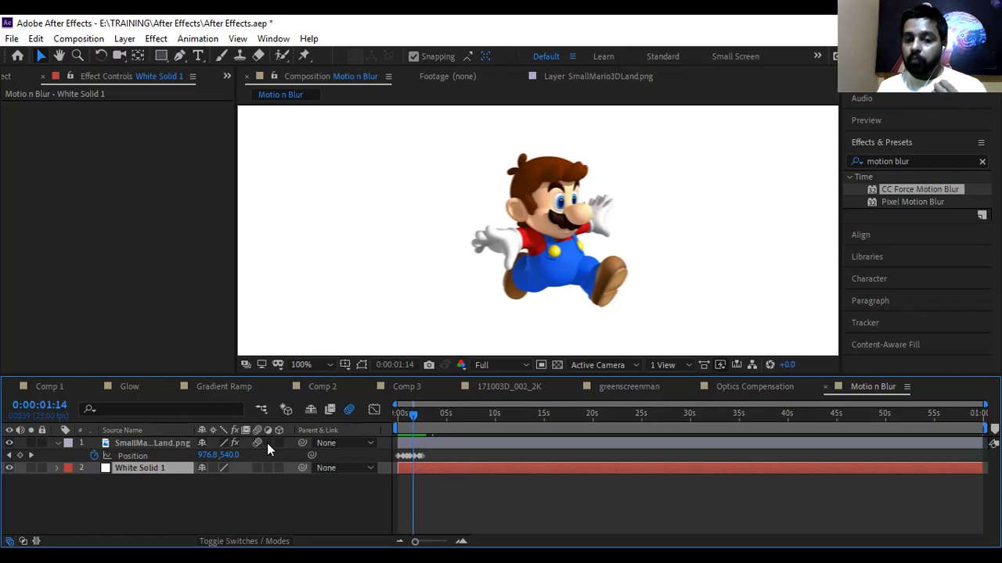
drag(416, 420, 399, 419)
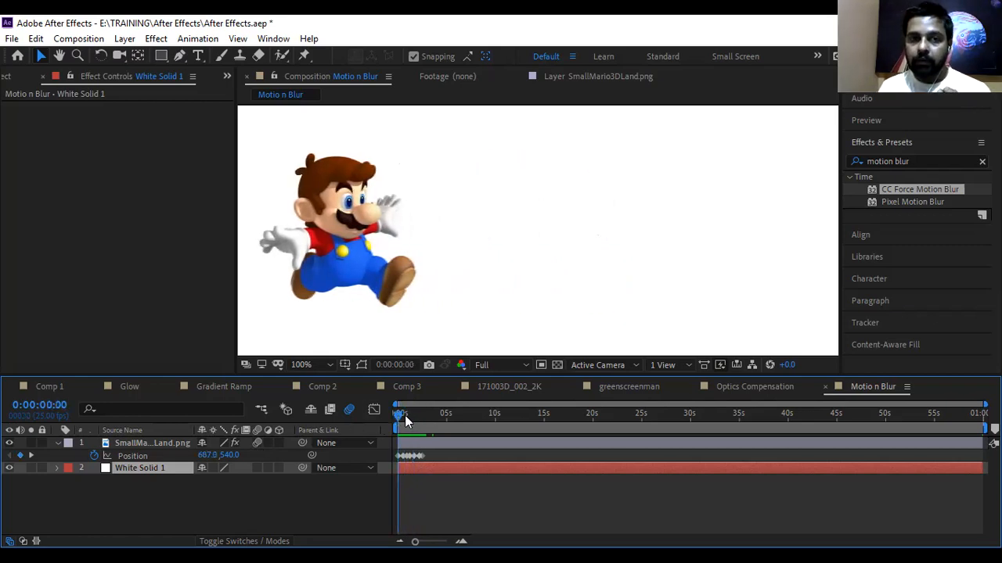
Show the project items, look at Comp 1, and open the Glow composition
click(6, 76)
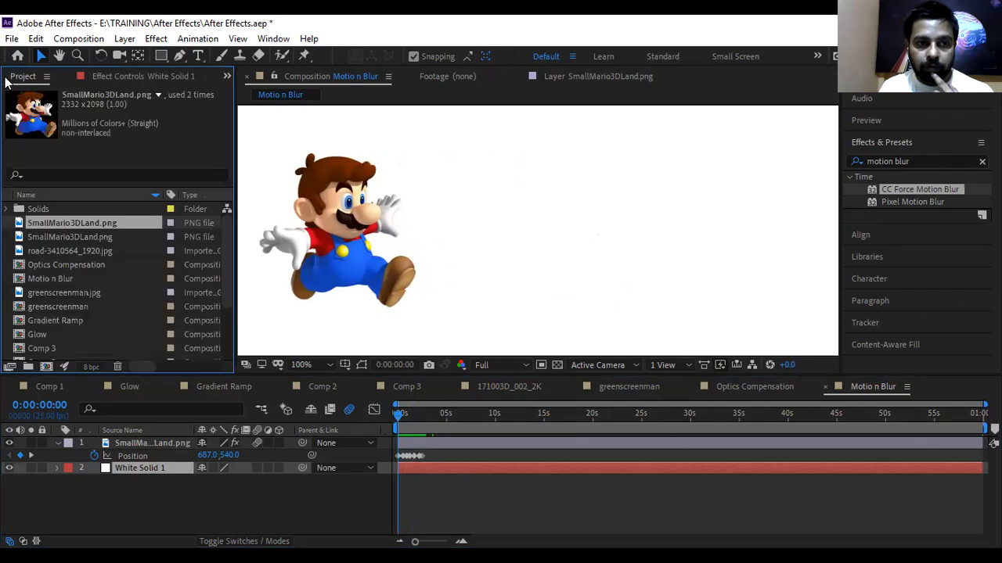
click(48, 387)
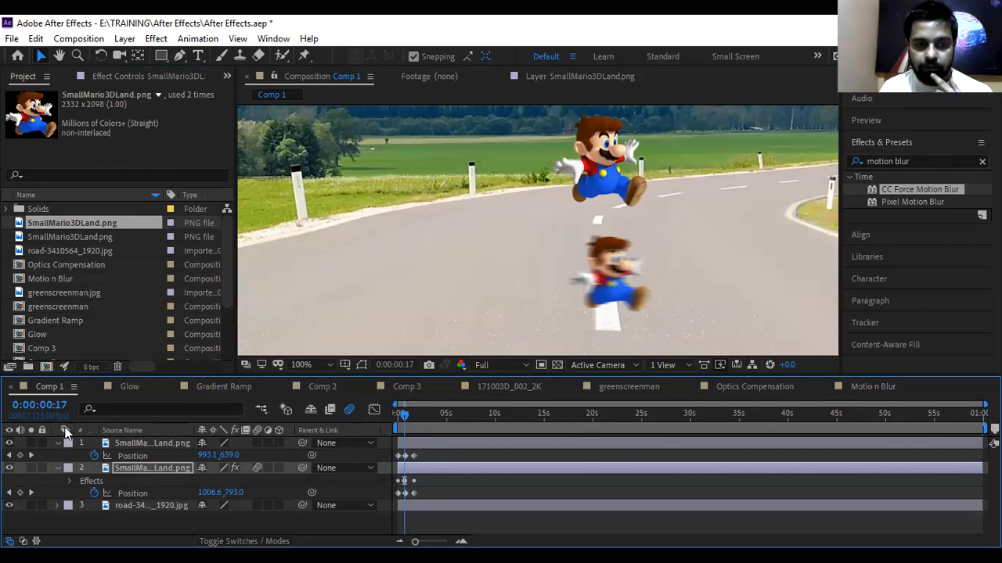
click(131, 387)
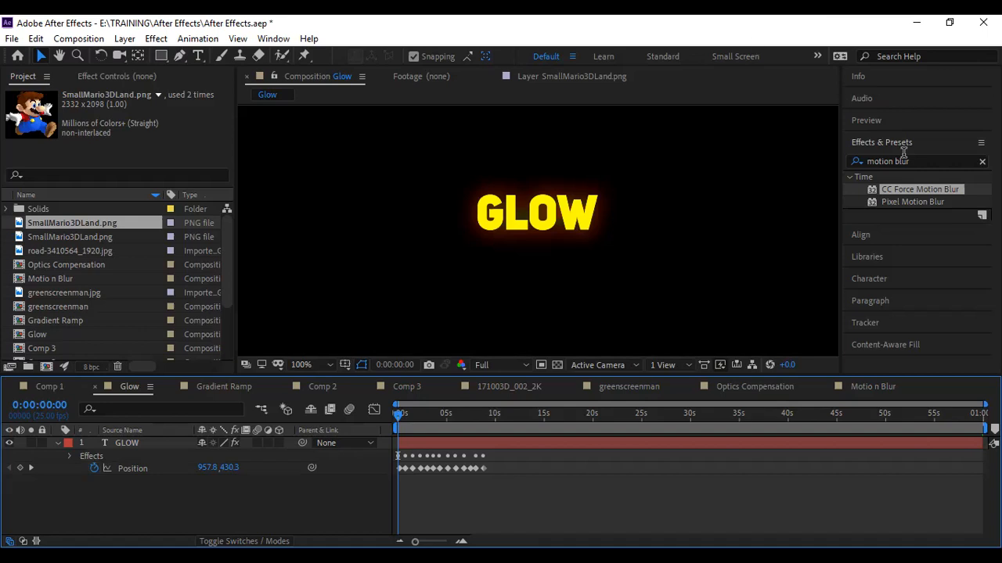
Search the effects for "glow" and select the Glow effect in the Stylize category
click(877, 161)
key(BackSpace)
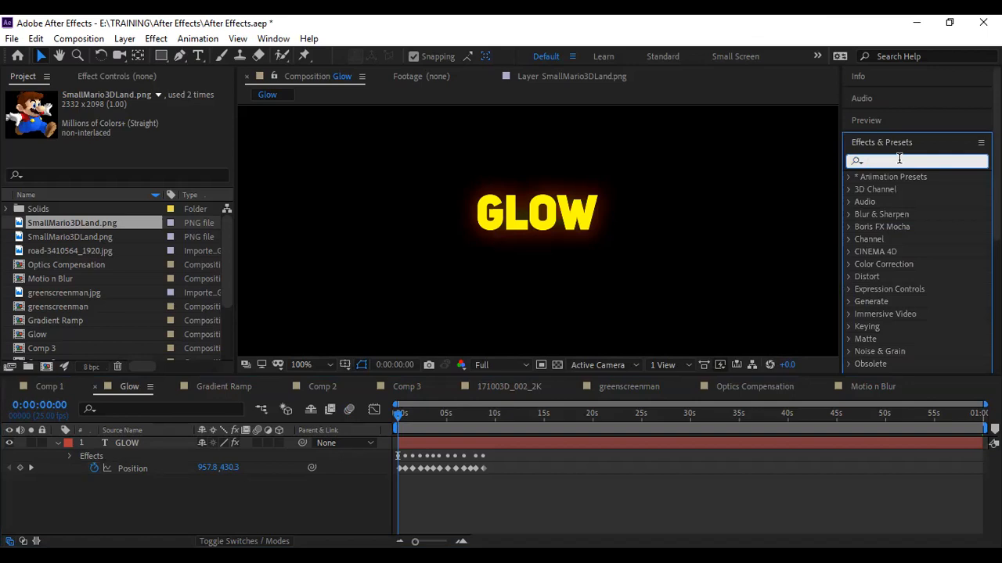
text(glow)
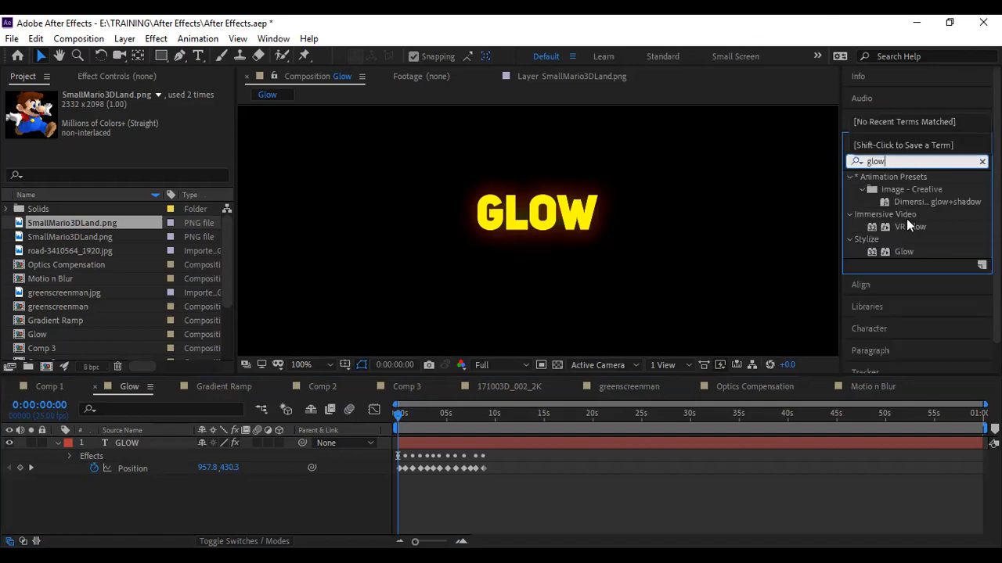
click(905, 251)
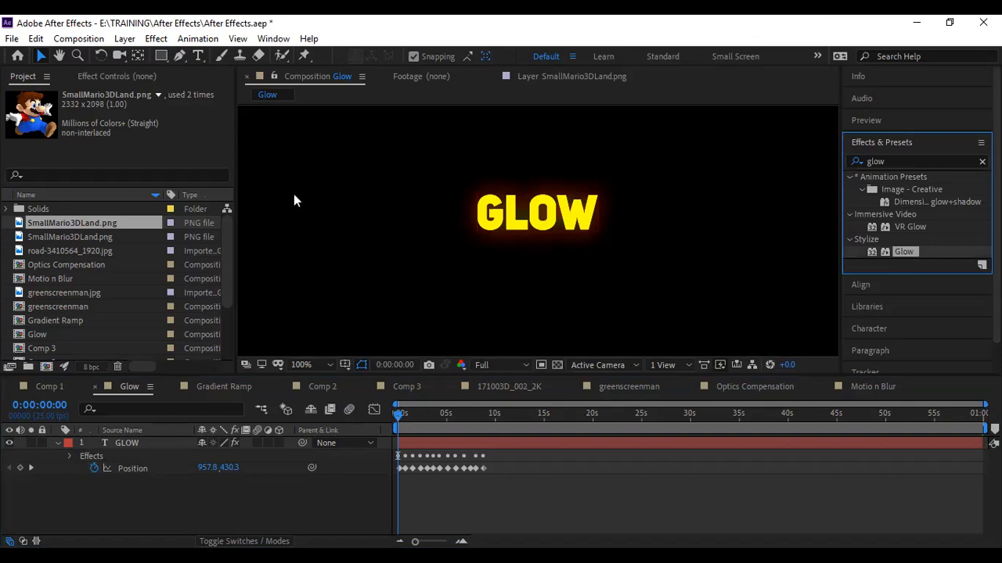
Add a text layer reading "Nagpur" below the GLOW text in the composition
click(198, 55)
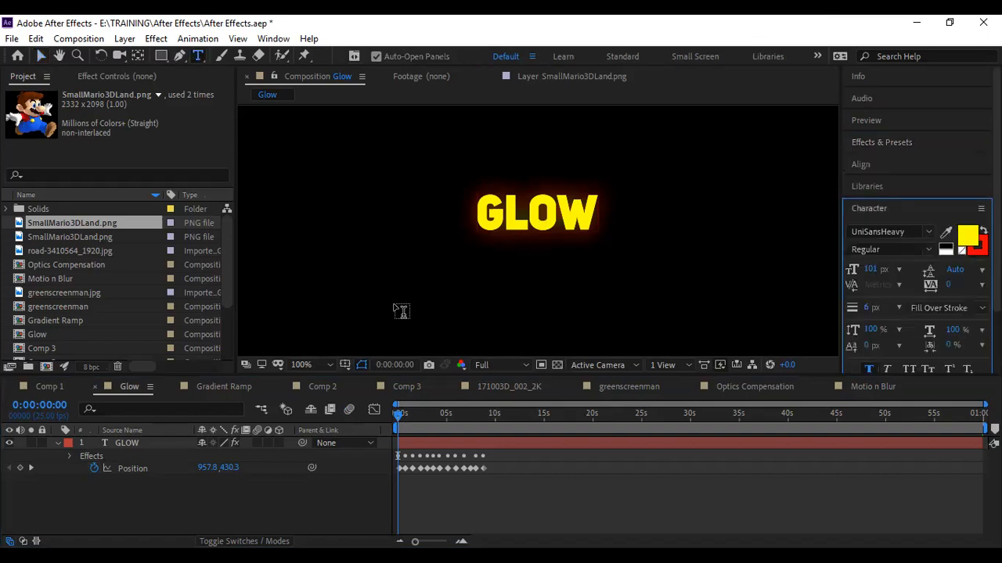
click(482, 310)
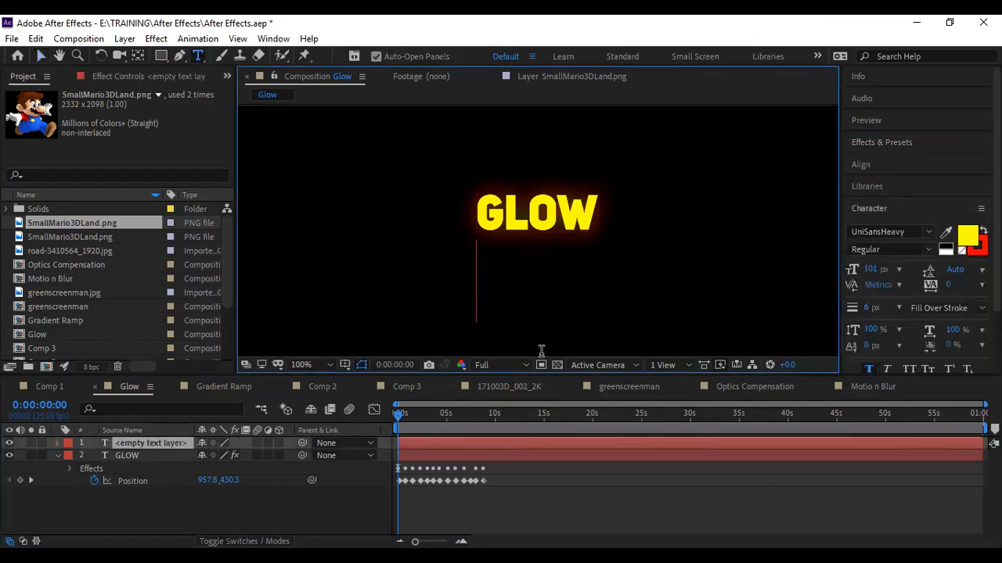
text(N)
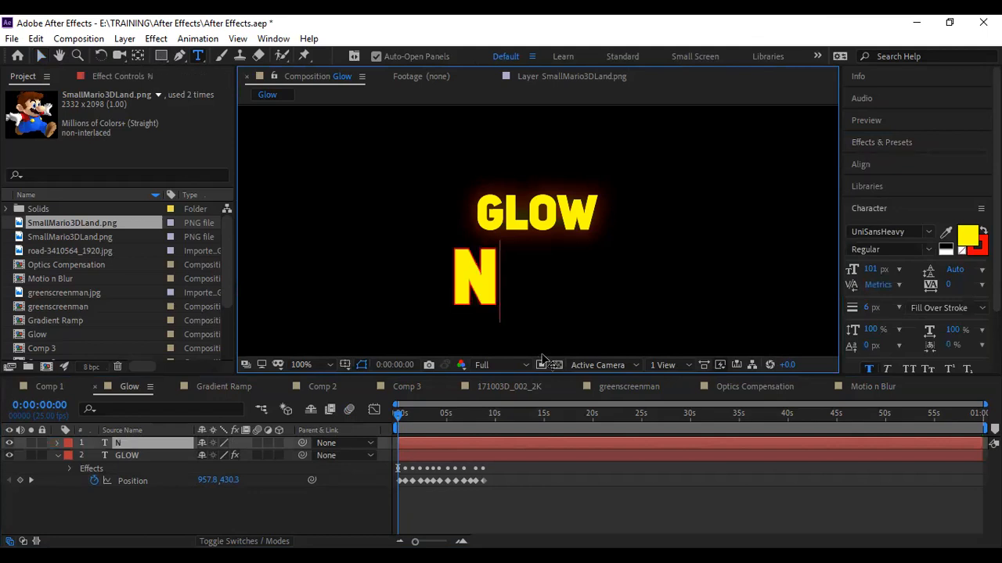
text(afgpur)
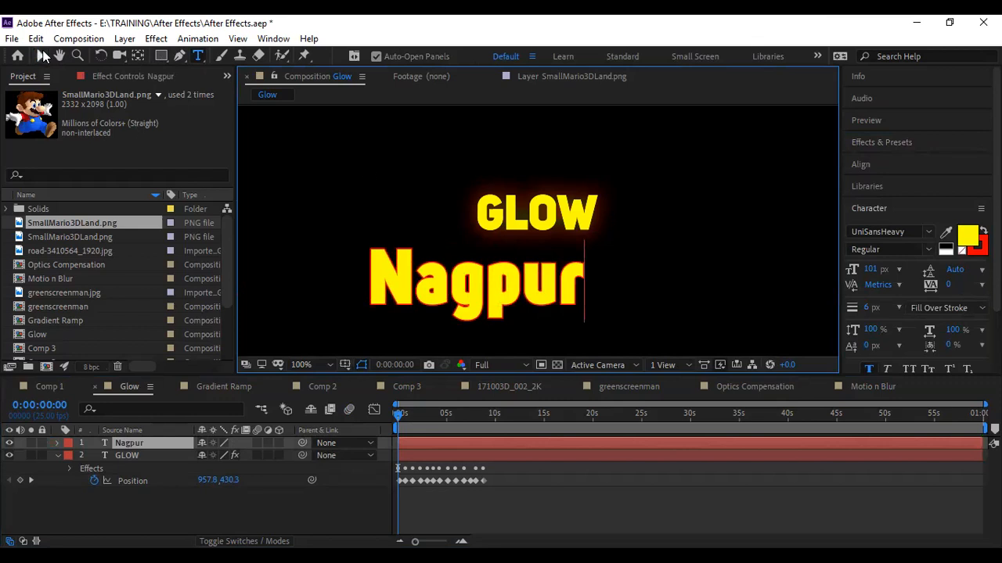
Move the GLOW text up to position 957.8, 331.3 and shift the Nagpur text to the lower-left area of the frame
click(40, 55)
click(556, 202)
drag(557, 202, 557, 143)
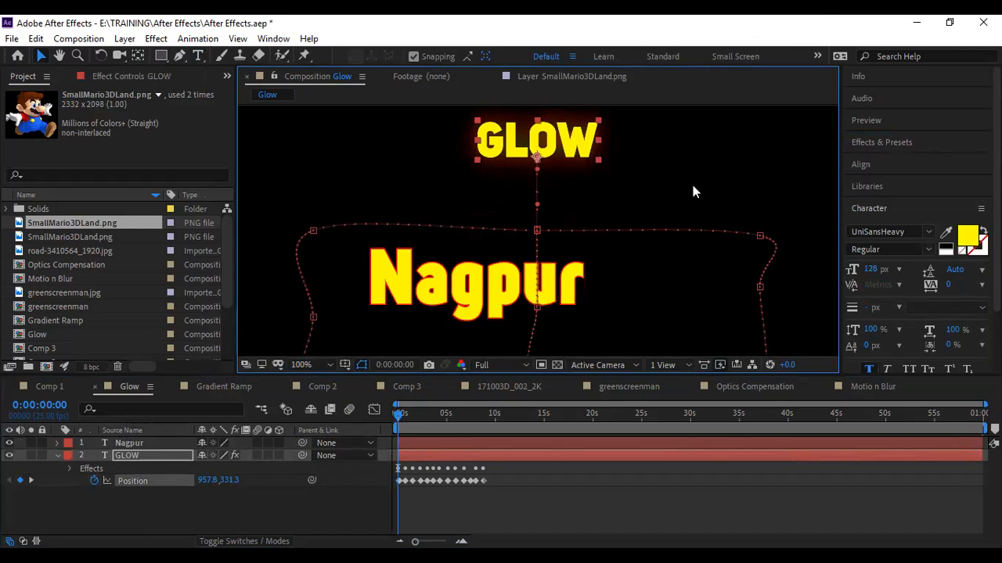
drag(366, 281, 264, 271)
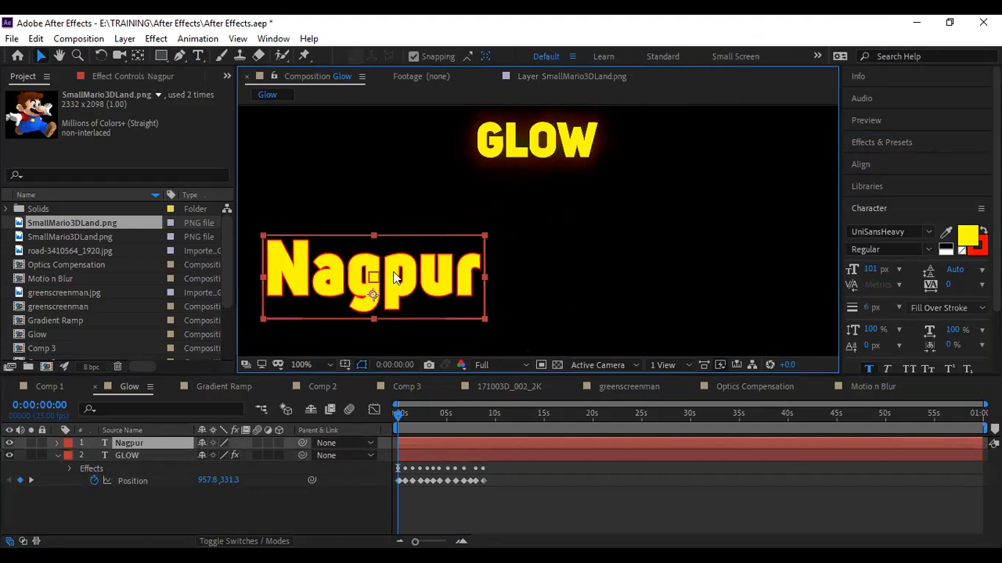
drag(396, 278, 427, 274)
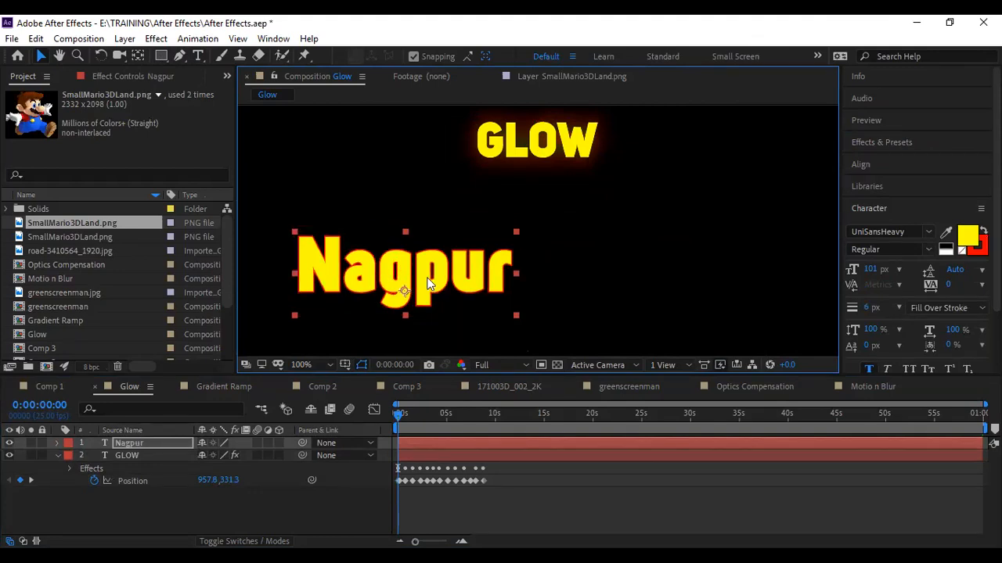
Find the Glow effect by searching for "glow" and apply it to the Nagpur text layer
click(891, 144)
click(899, 161)
text(glow)
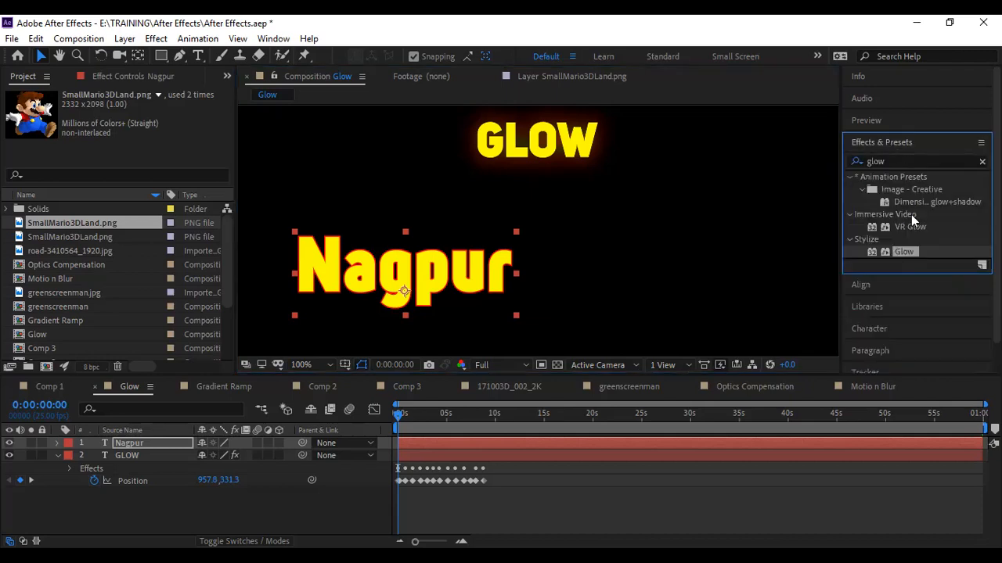
drag(905, 250, 403, 277)
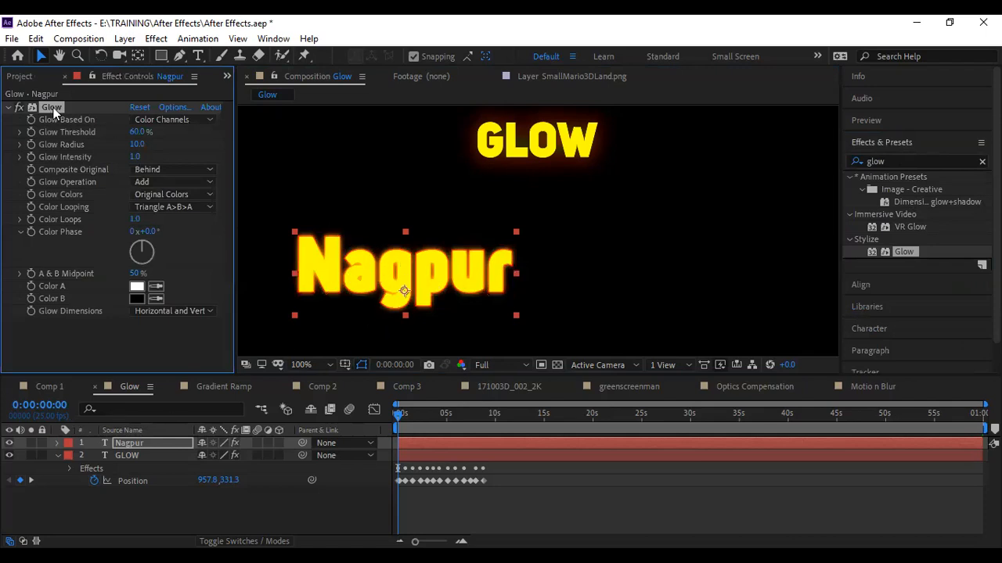
Try Nagpur's glow with the Alpha Channel basis, a 55.3% threshold and A & B Colors, and dismiss the glow settings file dialog
drag(137, 132, 166, 131)
click(157, 119)
click(160, 133)
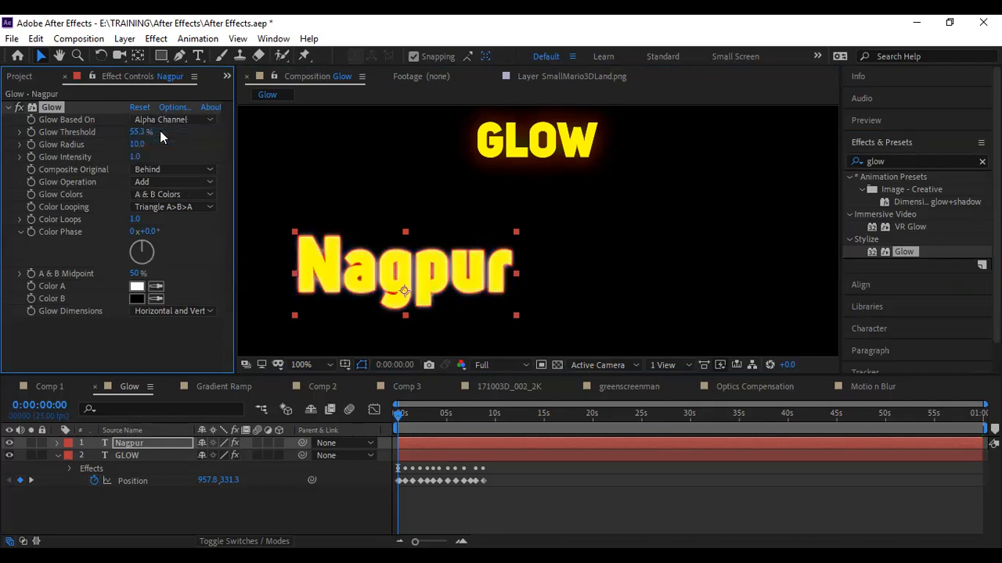
click(173, 107)
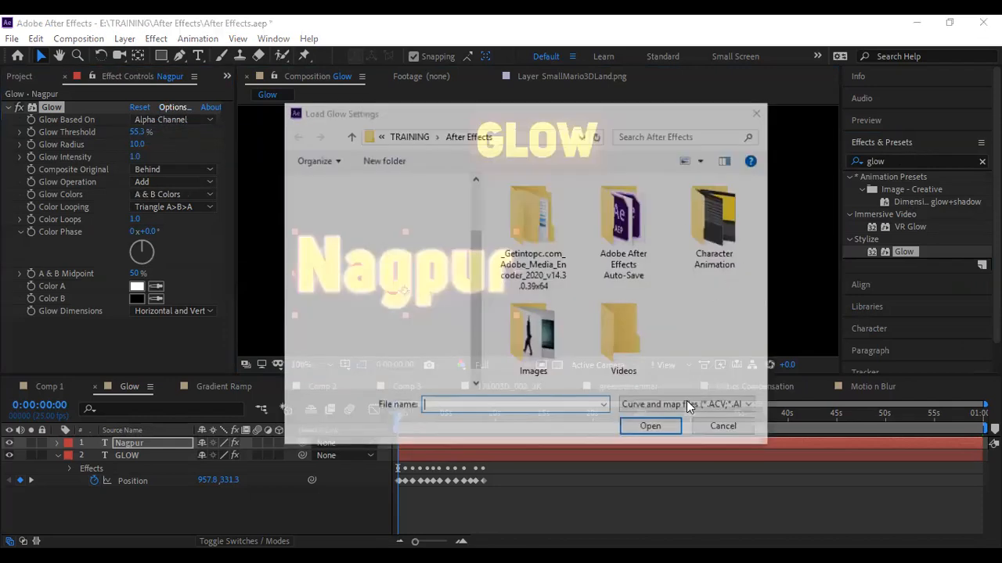
key(Escape)
Base Nagpur's glow on Color Channels with a threshold of 59.2%, a radius of 30 and an intensity of 0.7
click(161, 119)
click(161, 146)
drag(145, 133, 123, 157)
Try compositing the original Nagpur text On Top of the glow, then set it back to Behind
click(160, 168)
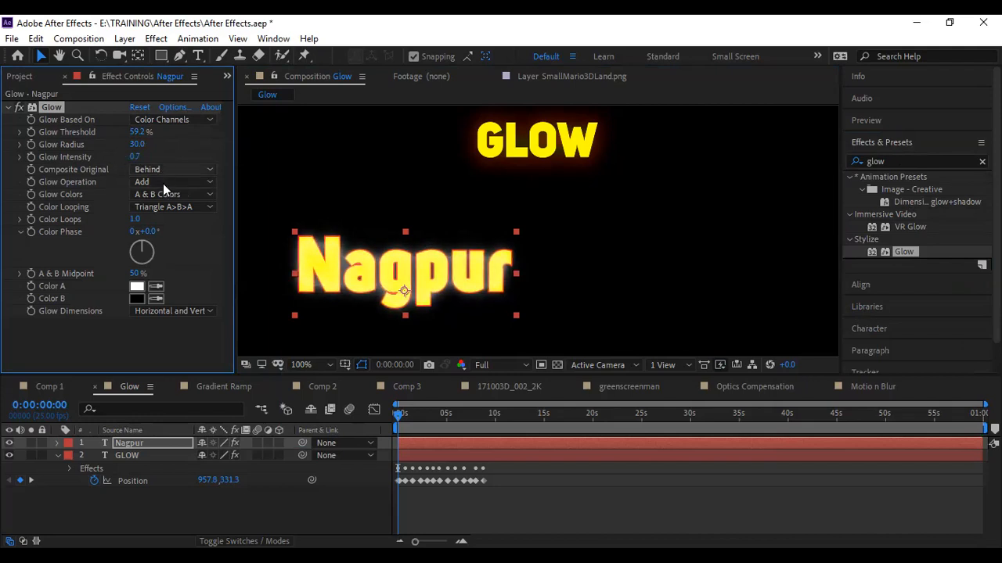
click(163, 183)
click(155, 170)
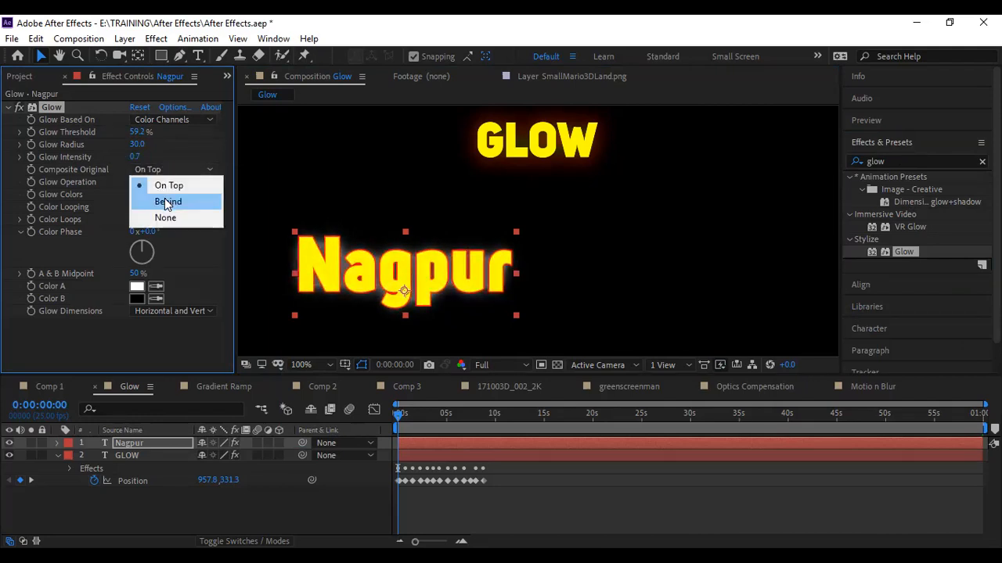
click(165, 201)
Check the glow operation choices, keep Add, and set the Glow Colors to Original Colors
click(148, 185)
click(142, 179)
click(146, 194)
click(155, 212)
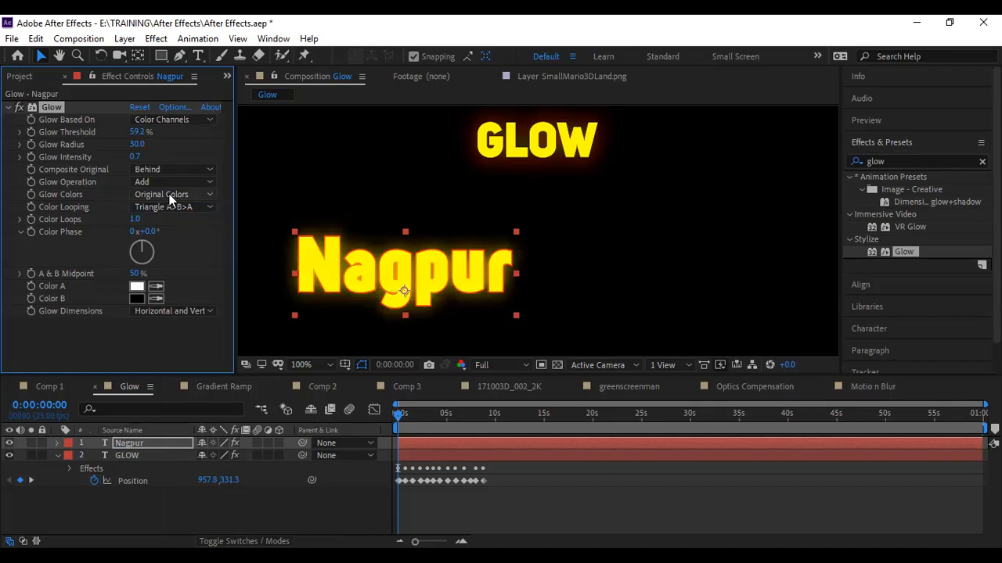
click(166, 196)
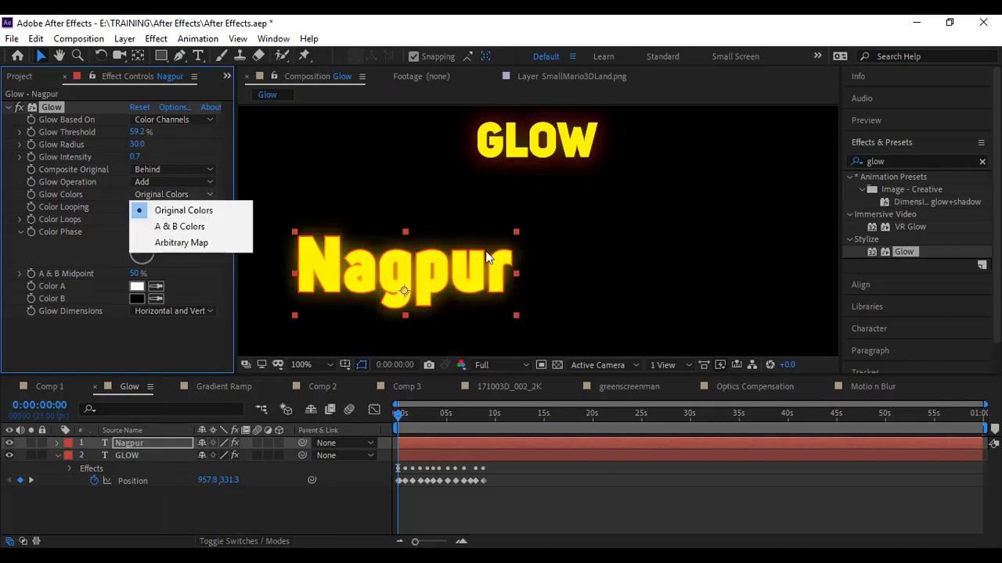
click(237, 176)
Set the glow's Color Loops to 1.1, Color Phase to 11°, Intensity to 1.0, A & B Midpoint to 49% and Dimensions to Horizontal
mouse_move(140, 219)
mouse_down()
mouse_move(196, 231)
mouse_move(69, 230)
mouse_move(196, 231)
mouse_move(134, 230)
mouse_up()
drag(133, 161, 136, 158)
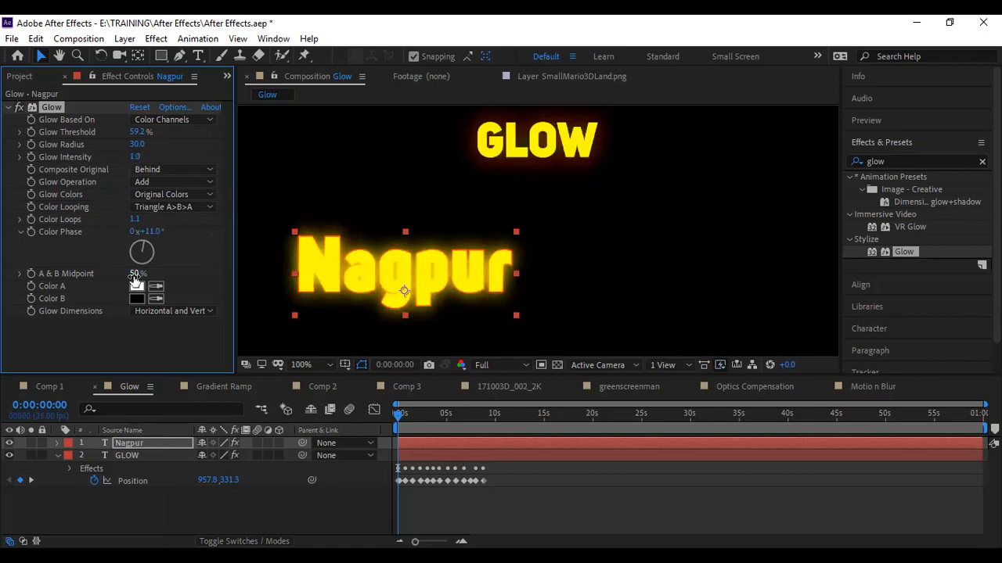
mouse_move(135, 276)
mouse_down()
mouse_move(199, 269)
mouse_move(130, 278)
mouse_up()
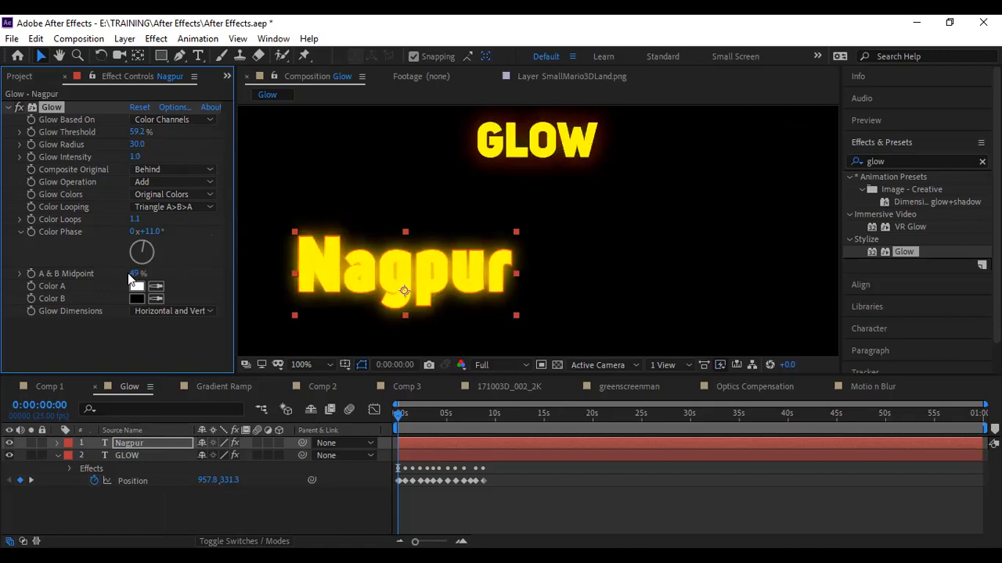
click(181, 312)
click(174, 349)
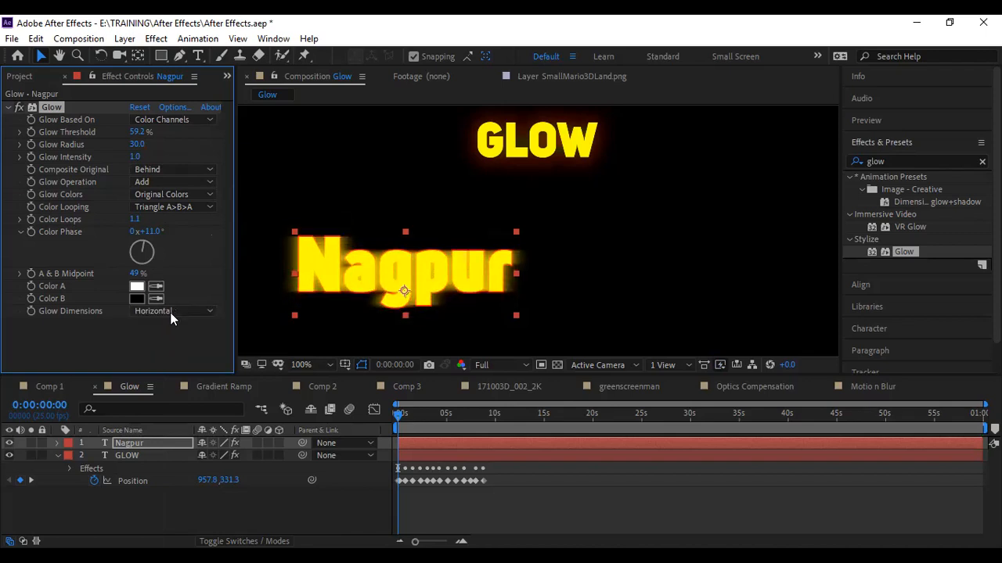
Try the Horizontal and Vertical and the Vertical glow dimensions on the Nagpur text, then set them back to Horizontal
click(170, 309)
click(171, 331)
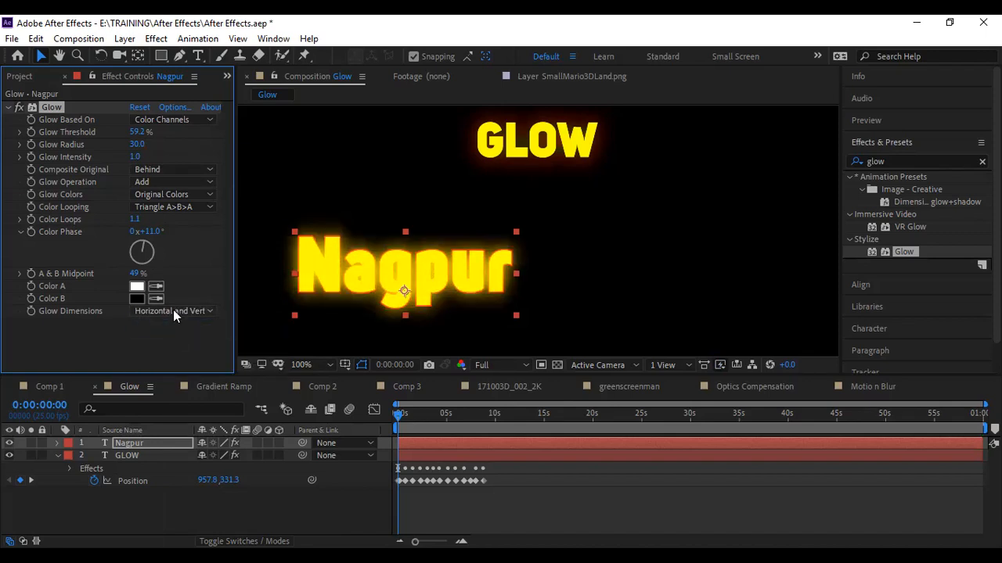
click(173, 309)
click(169, 358)
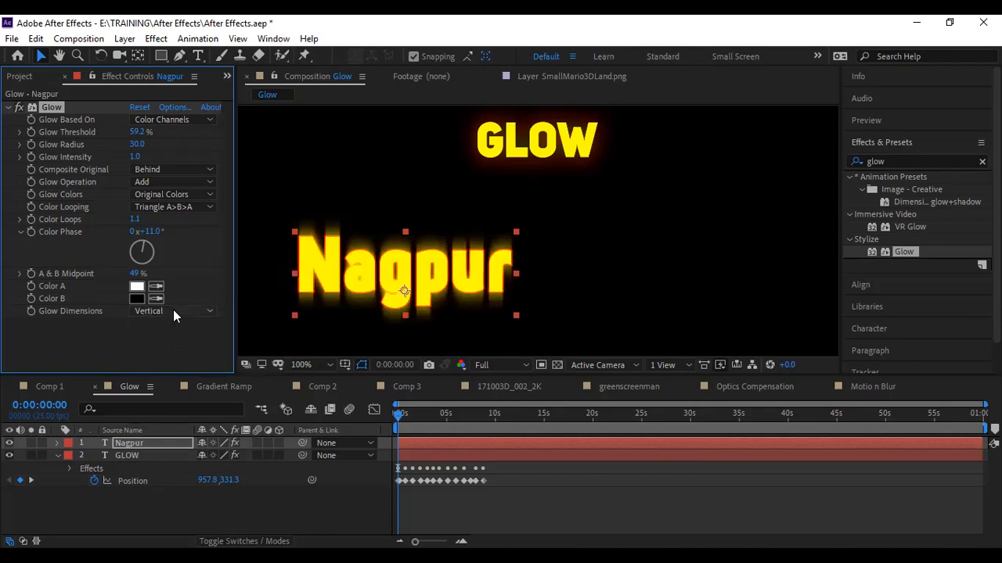
click(173, 310)
click(171, 339)
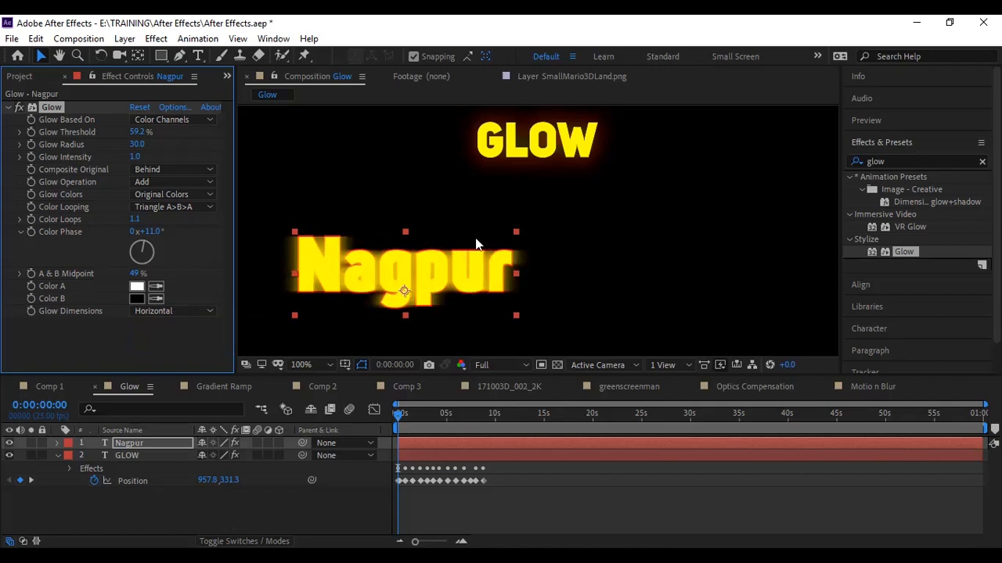
Move the Nagpur text below GLOW, preview the animation, and shift Nagpur to the left side of the frame
drag(428, 271, 551, 282)
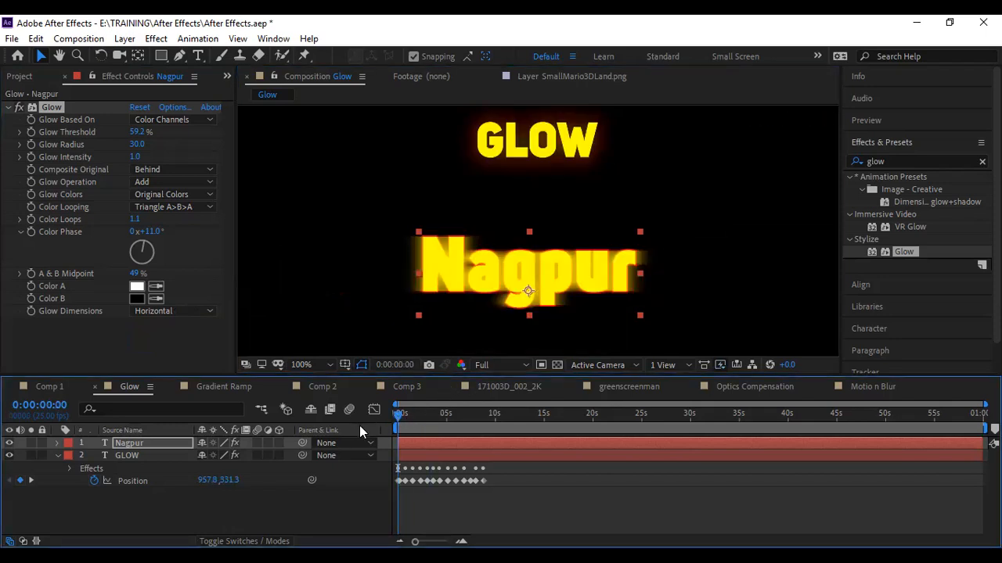
key(space)
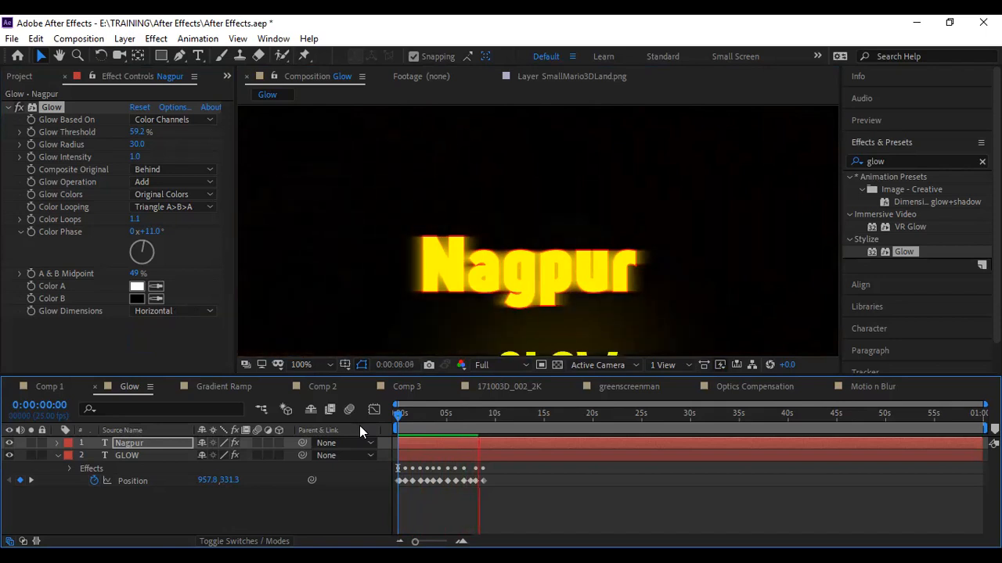
click(538, 283)
drag(538, 272, 351, 279)
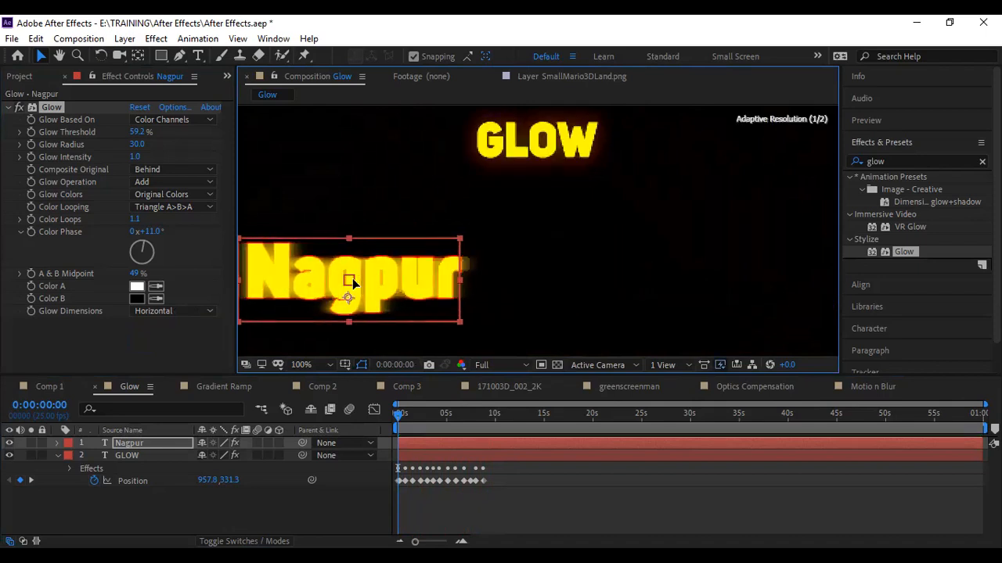
Move the current time to 0:00:05:05 and place the Nagpur text to the lower right of the GLOW text
click(546, 151)
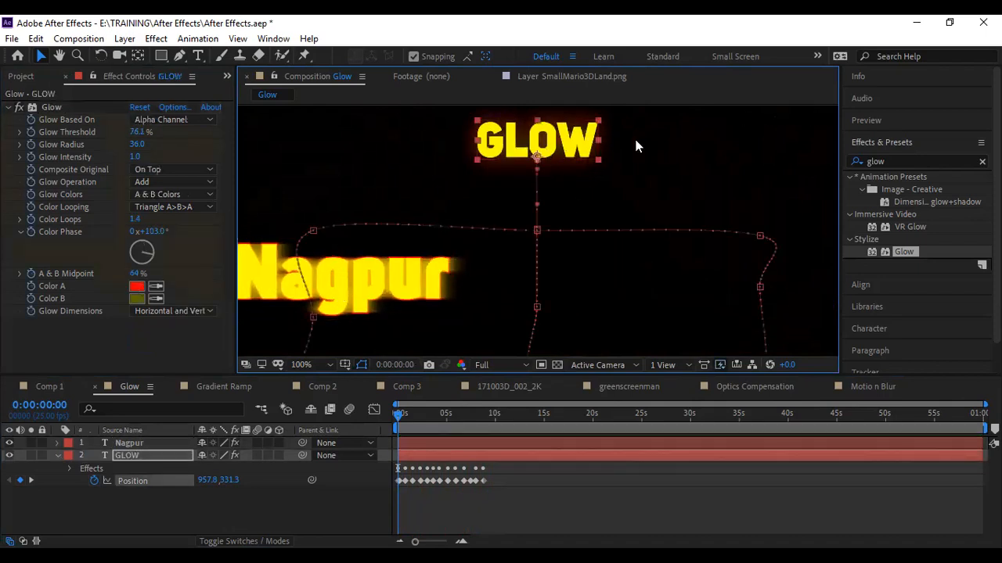
drag(410, 421, 450, 418)
click(438, 311)
drag(699, 303, 738, 305)
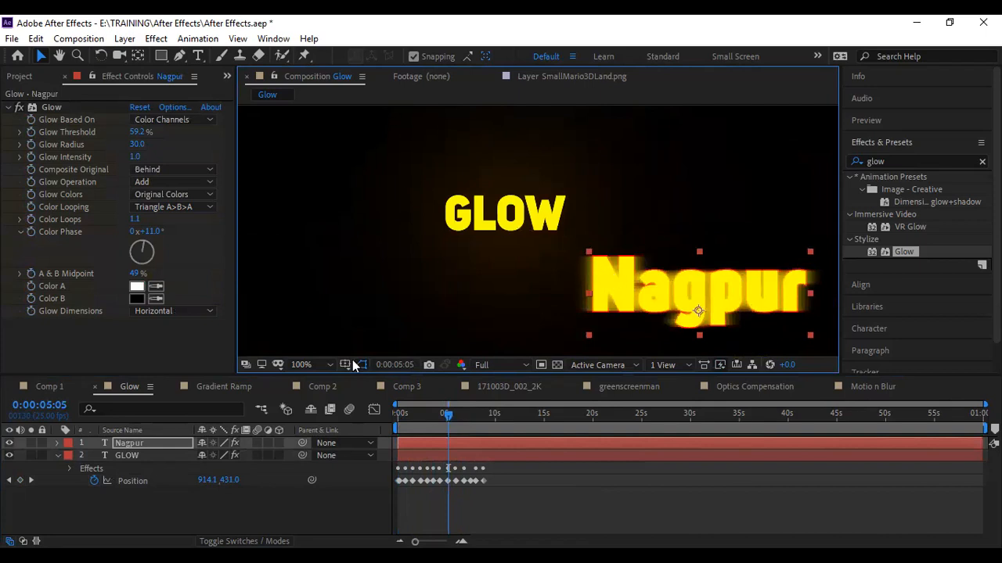
Open the Gradient Ramp composition and examine its PIXEL title and background
click(242, 383)
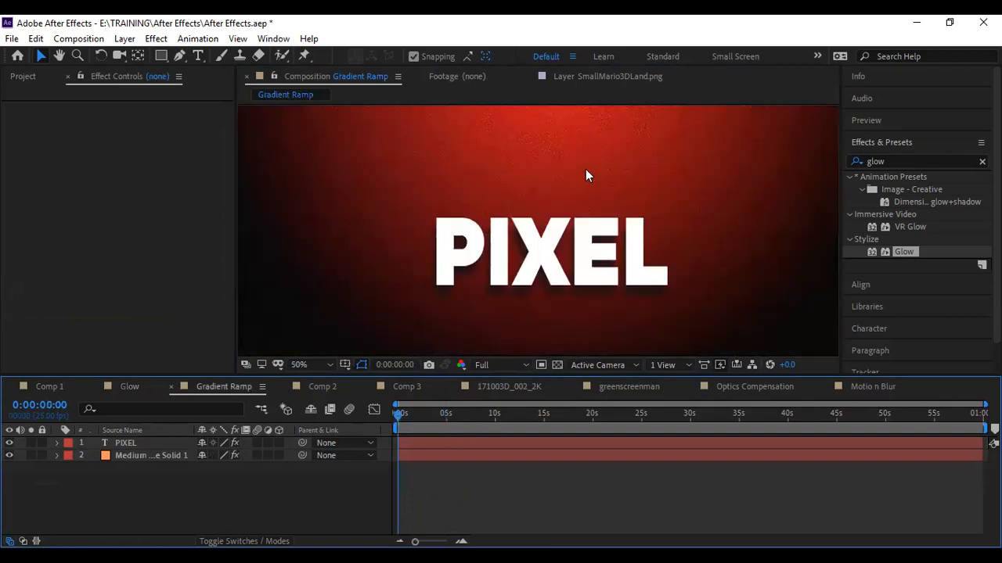
scroll(583, 169, down, 2)
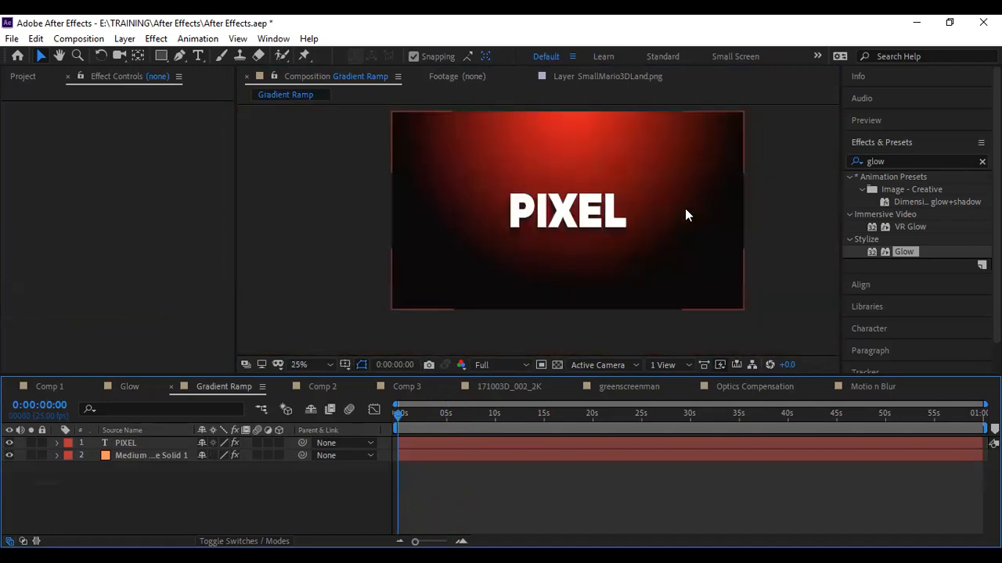
scroll(584, 218, up, 2)
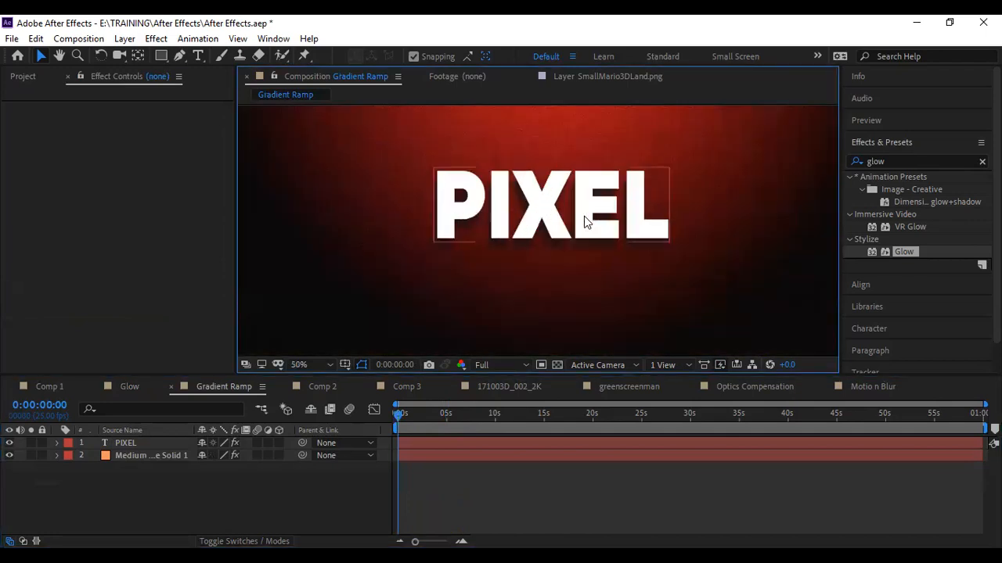
drag(584, 219, 535, 261)
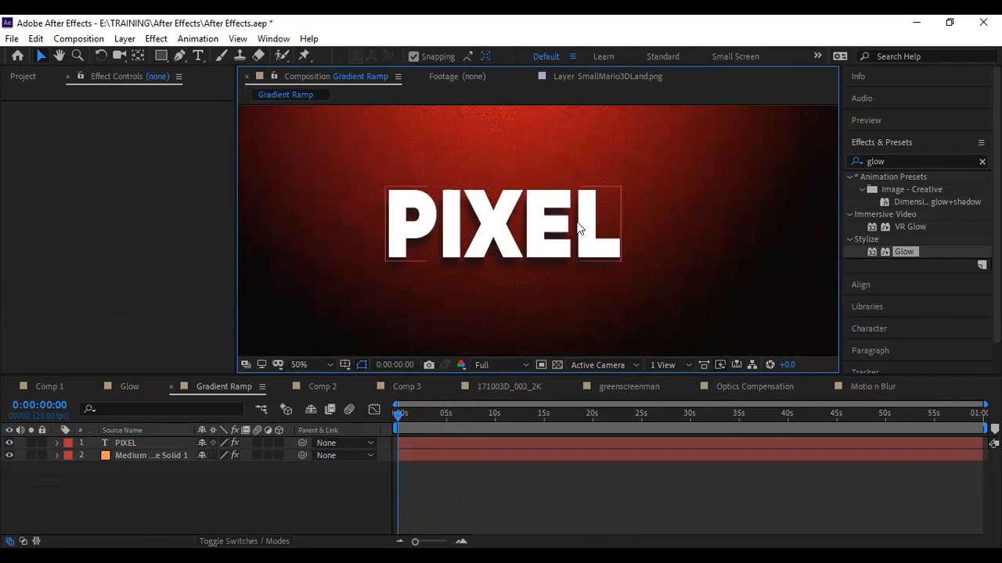
scroll(610, 221, down, 2)
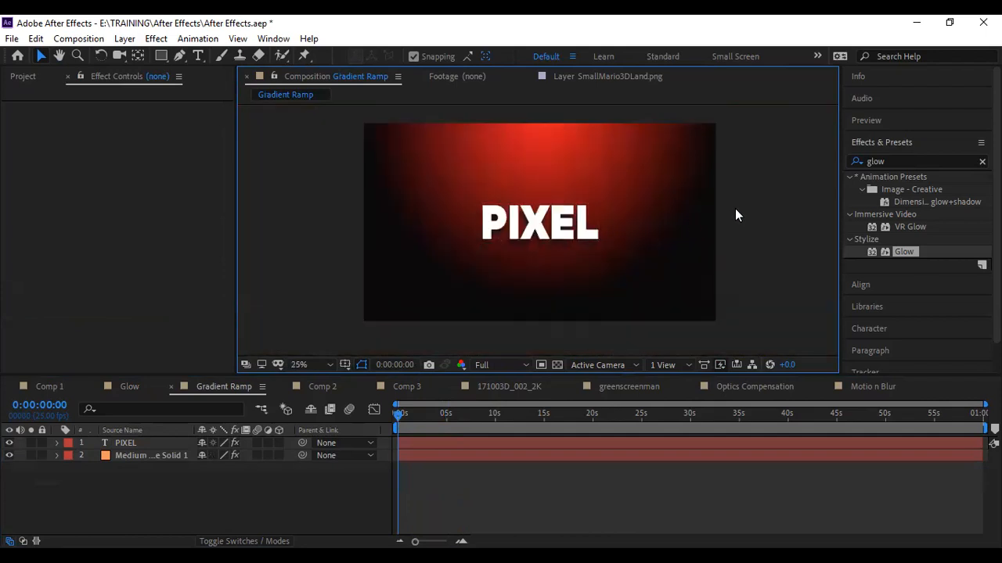
Select the background solid behind PIXEL and search the effects for "ramp" to locate Gradient Ramp
key(ctrl+5)
key(BackSpace)
key(BackSpace)
key(BackSpace)
key(BackSpace)
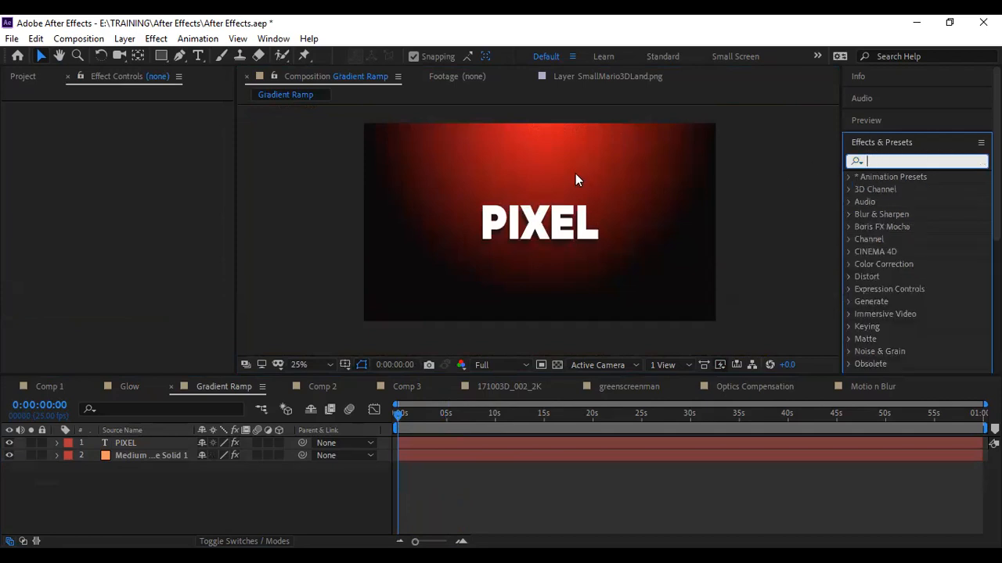
click(544, 213)
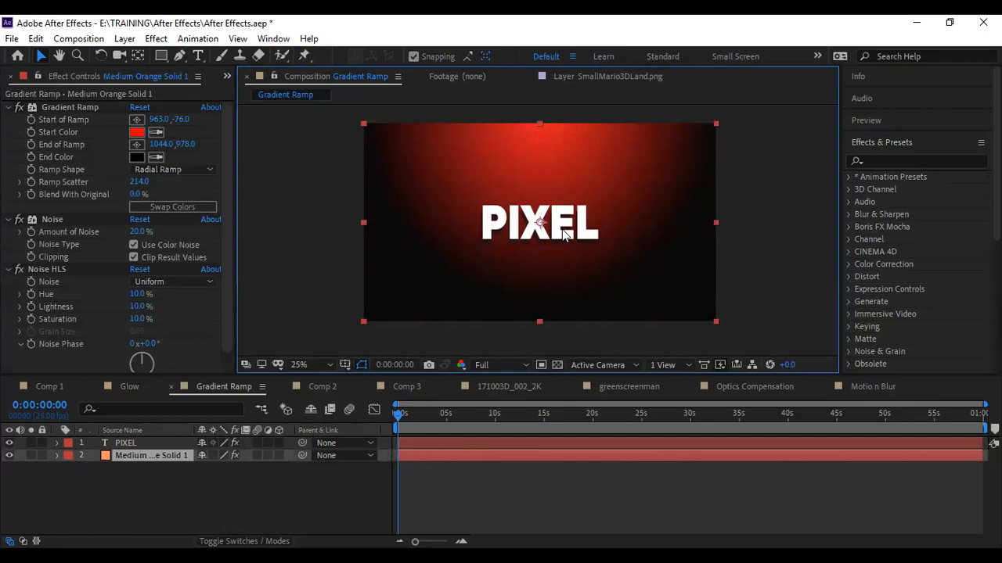
click(735, 139)
click(680, 161)
click(885, 161)
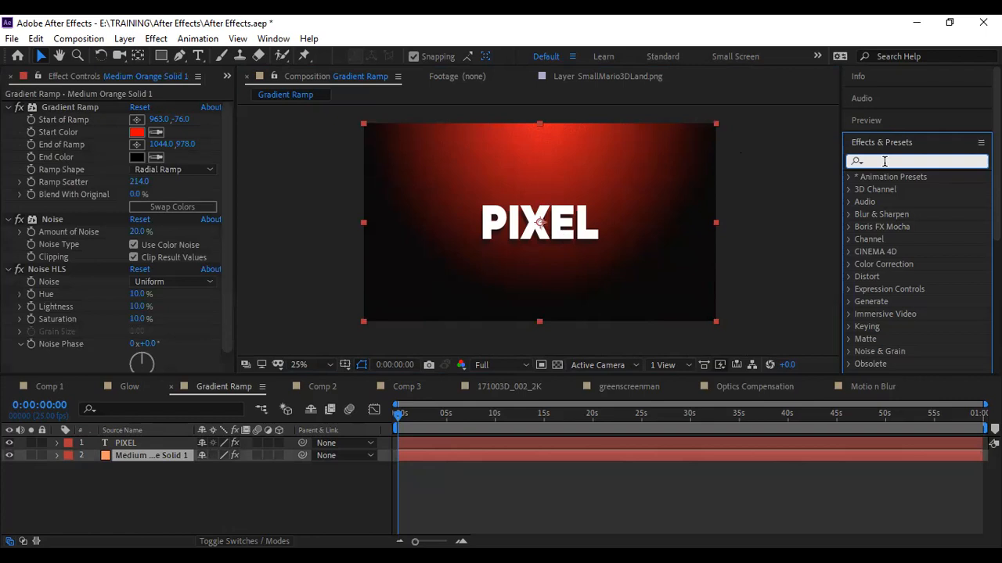
text(ramp)
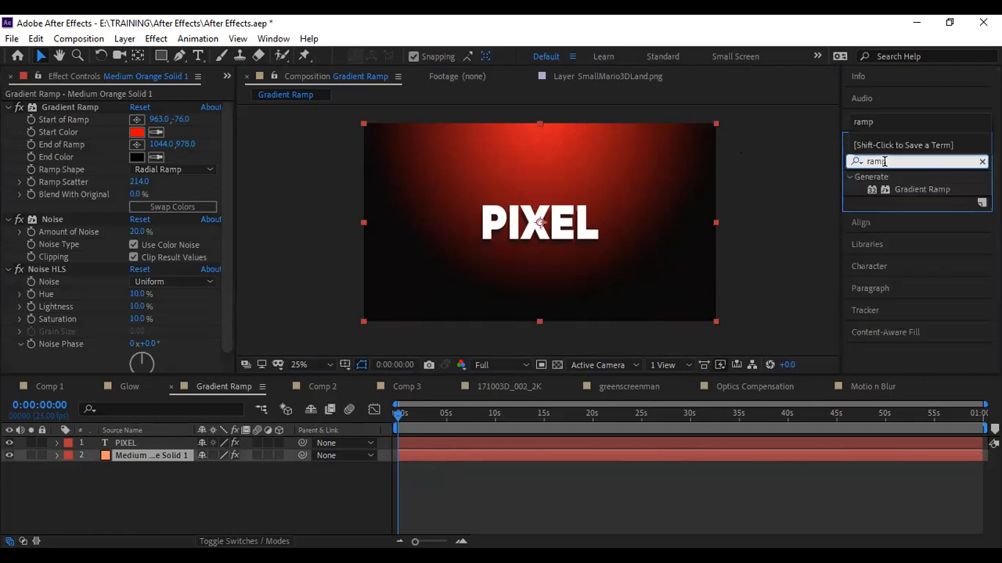
click(943, 189)
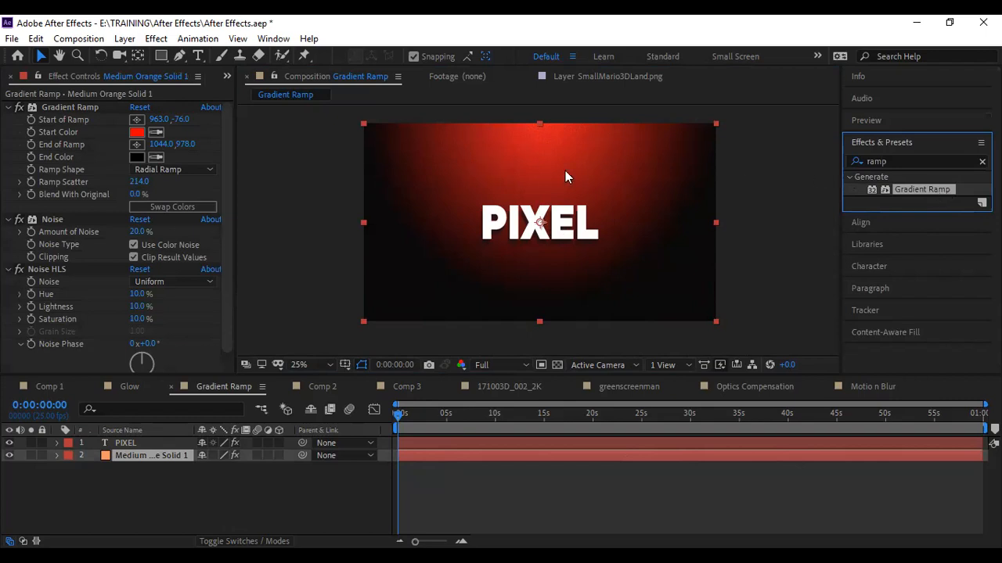
Deselect the background solid and examine the gradient around the PIXEL title close up and in full
click(760, 166)
scroll(483, 174, up, 2)
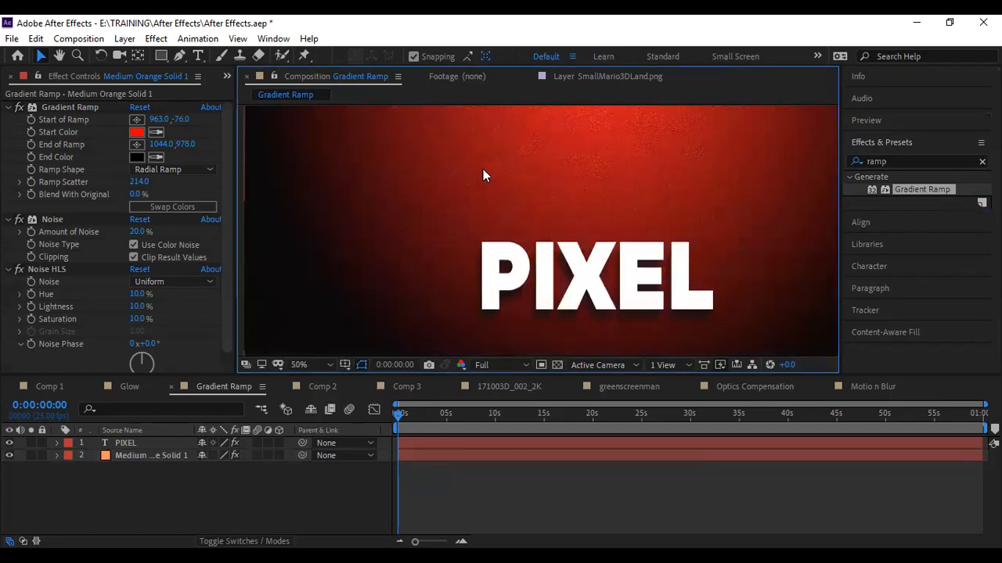
scroll(600, 182, down, 2)
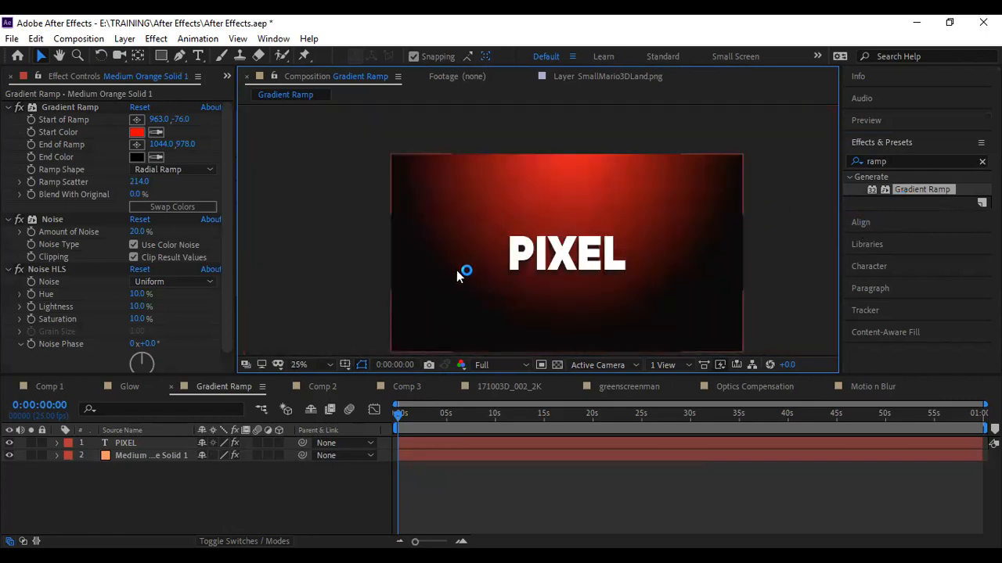
scroll(479, 215, up, 2)
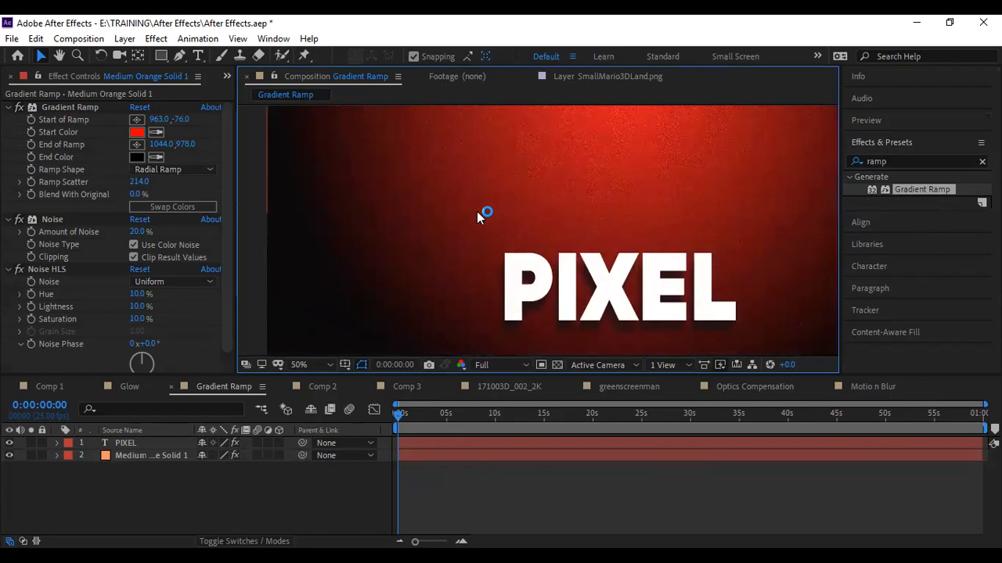
scroll(477, 213, down, 2)
drag(632, 292, 613, 274)
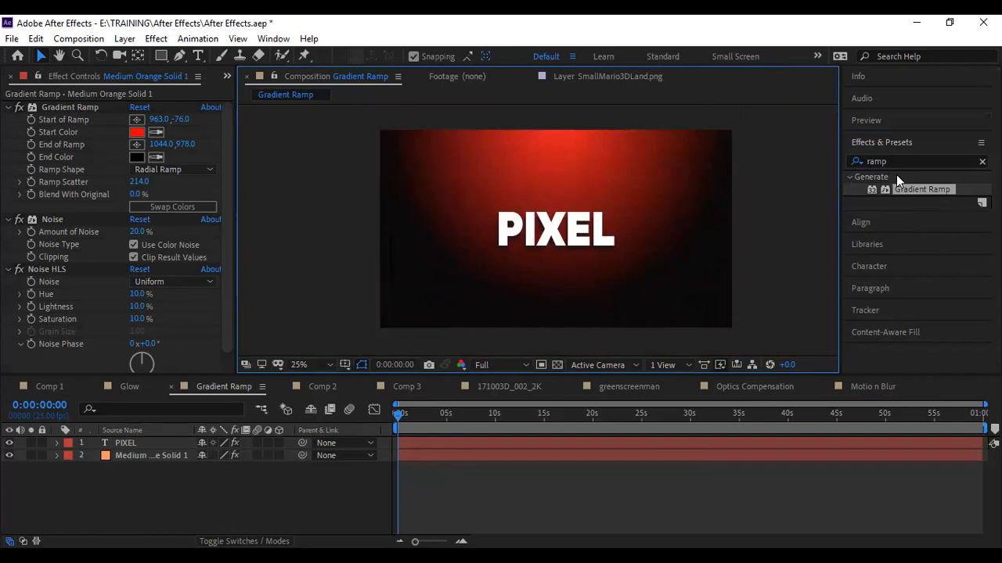
Try the Linear Ramp shape on the background solid's Gradient Ramp, then set it back to Radial Ramp
click(663, 266)
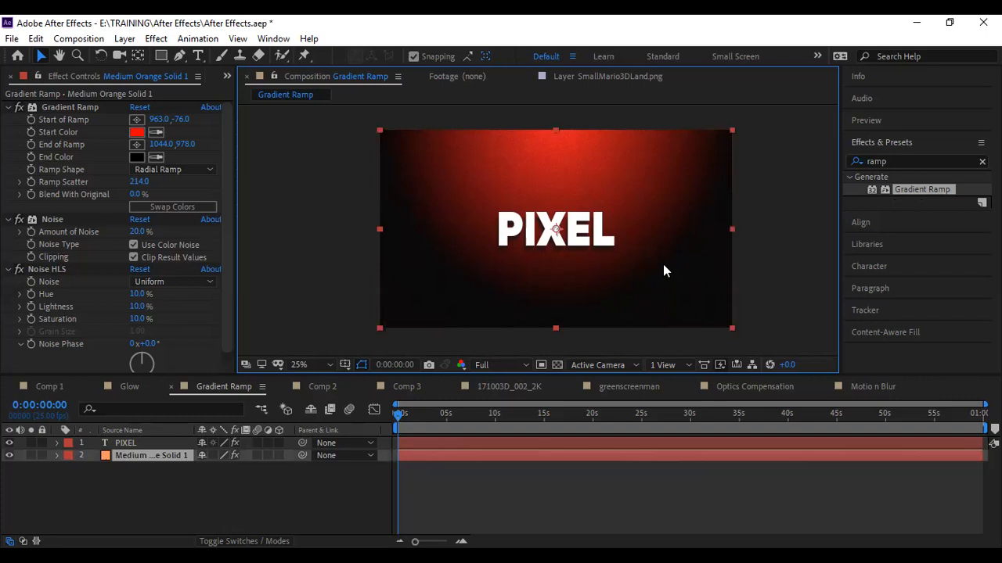
click(179, 169)
click(179, 186)
click(189, 167)
click(186, 204)
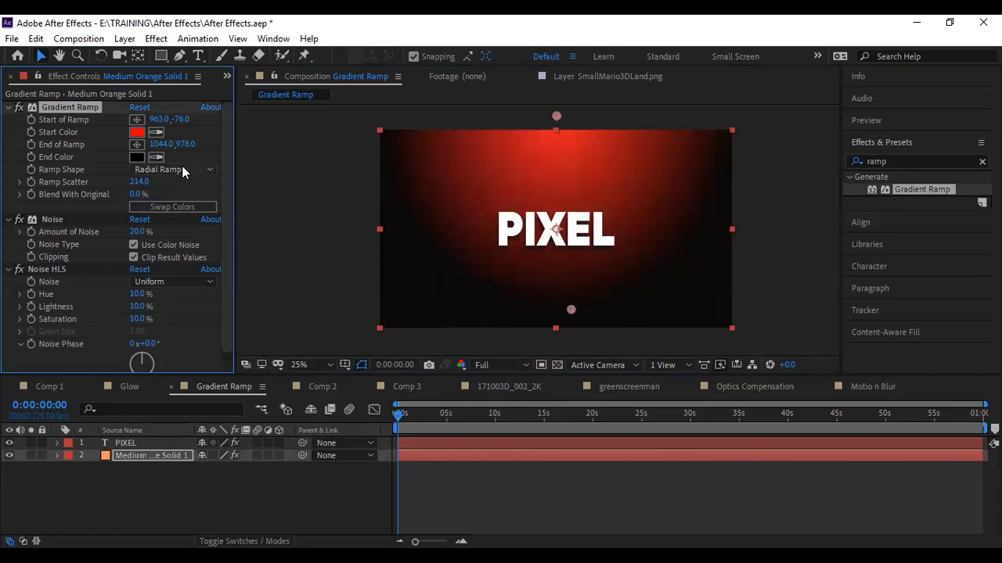
click(182, 170)
click(187, 184)
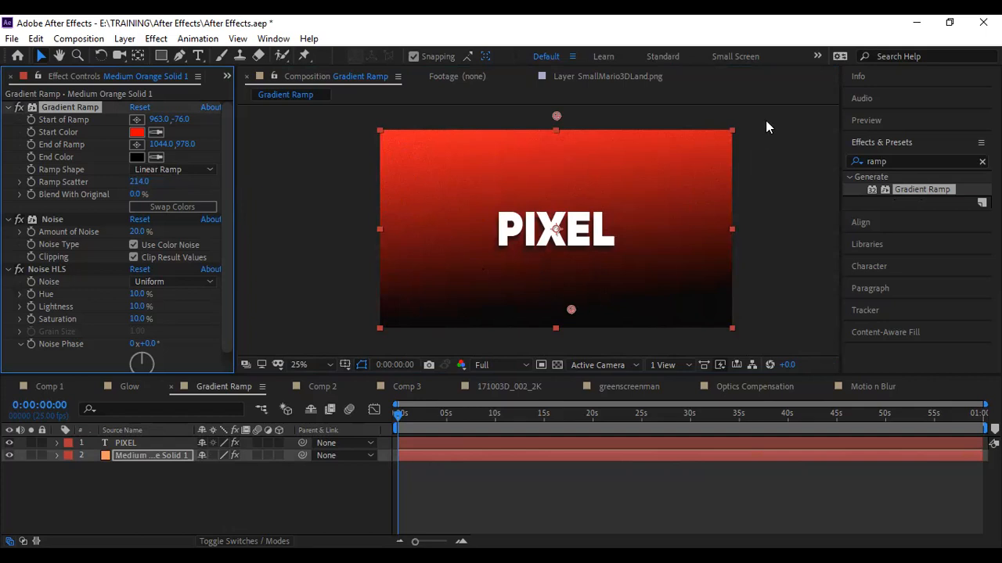
click(180, 170)
click(196, 201)
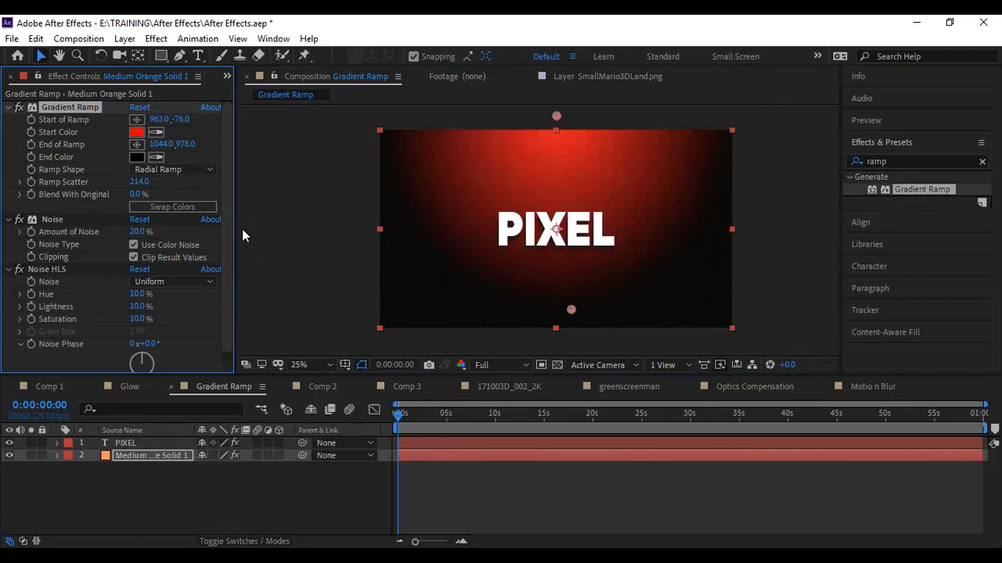
Set the Gradient Ramp's scatter to 214.3, its end point to 1053, 978 and its start point to 964, -64
drag(144, 182, 136, 188)
drag(161, 147, 190, 120)
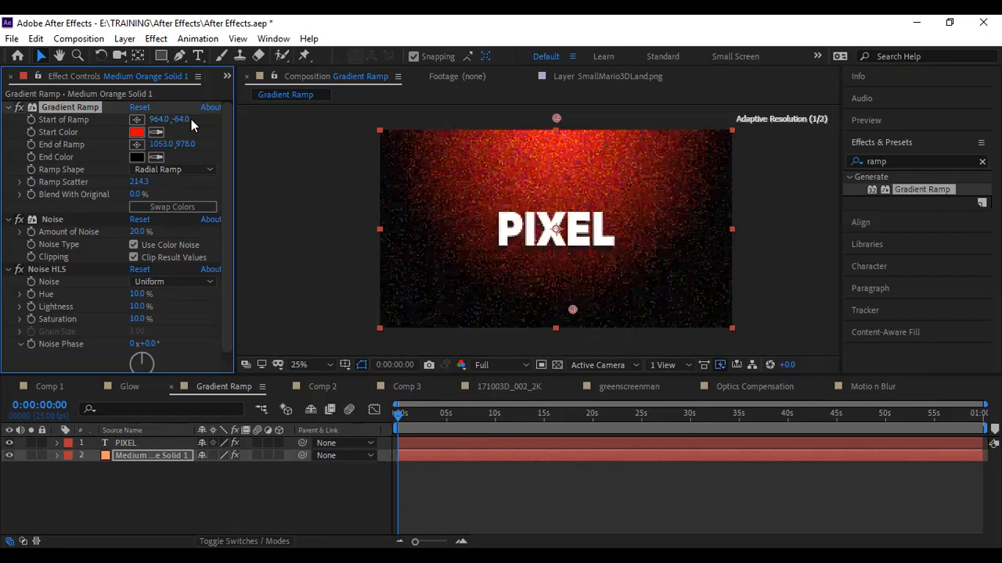
Compare the Linear Ramp shape once more with the adjusted points, then return the gradient to Radial Ramp
click(181, 171)
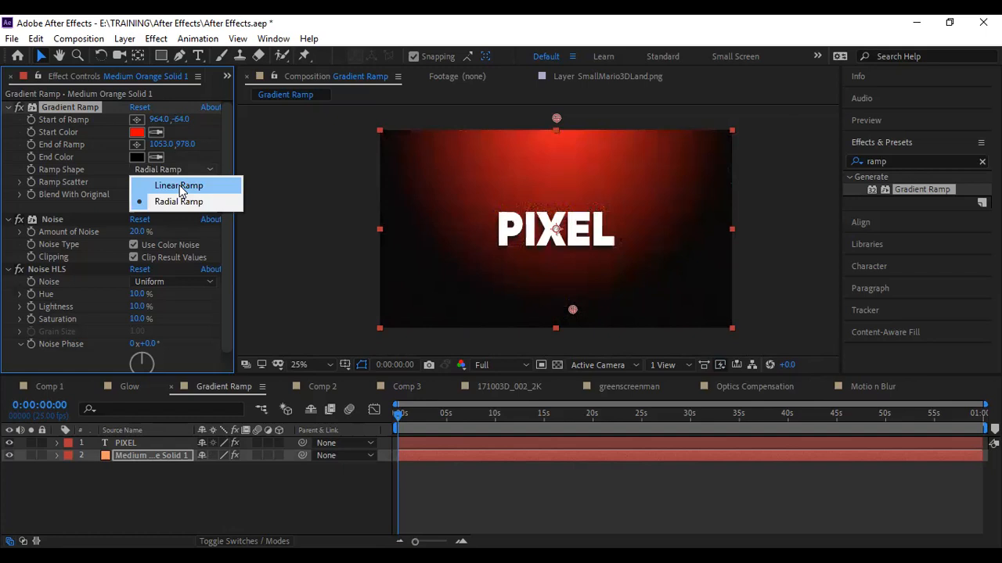
click(180, 186)
click(176, 167)
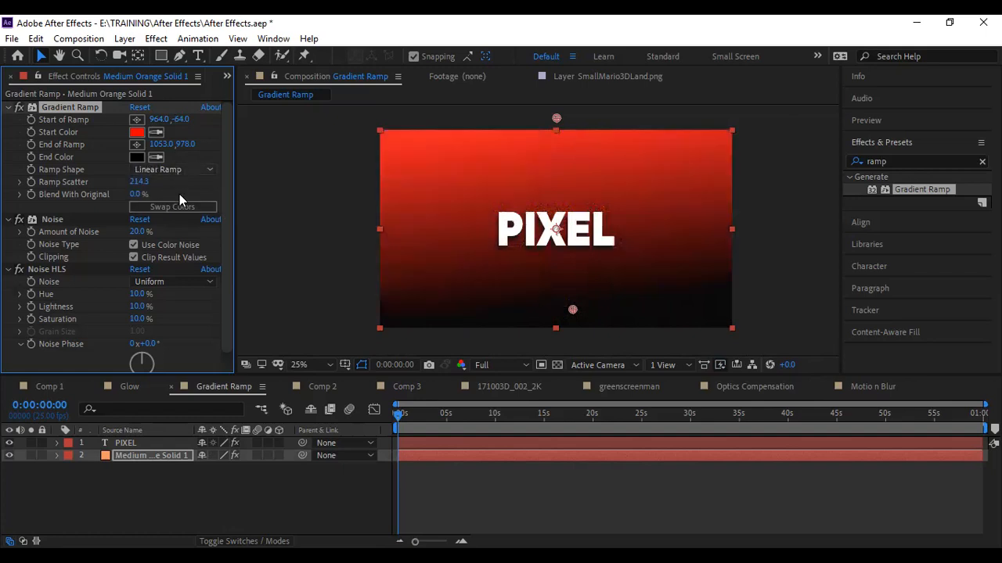
click(179, 201)
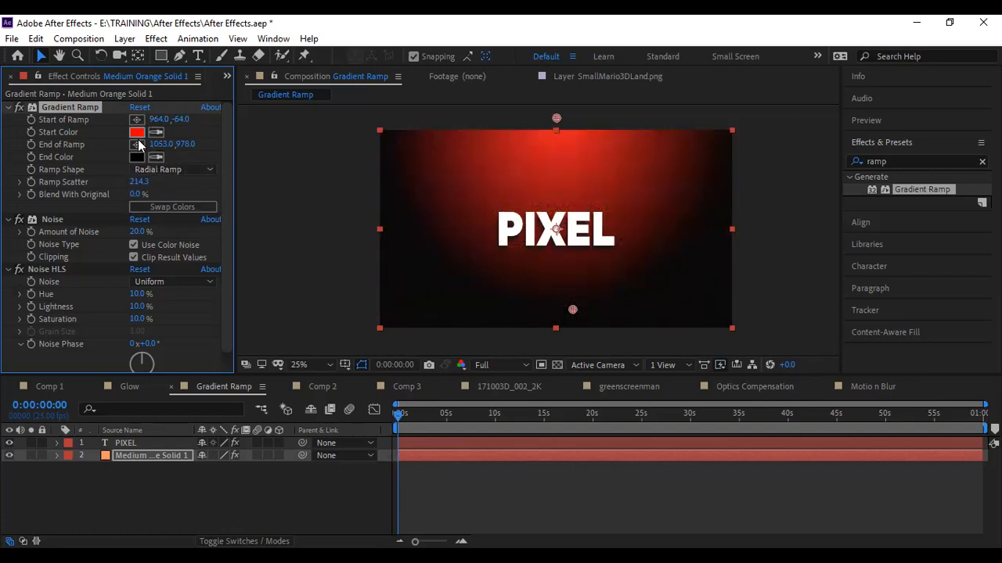
Set the Gradient Ramp's start point to 955, -64 and its Ramp Scatter to 213.8
mouse_move(152, 121)
mouse_down()
mouse_move(170, 121)
mouse_move(148, 122)
mouse_up()
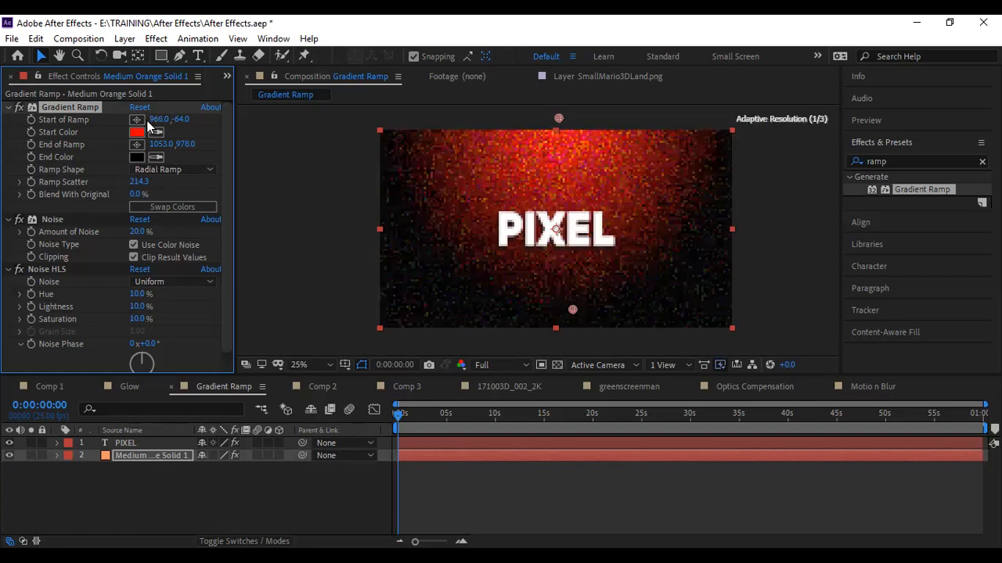
click(181, 170)
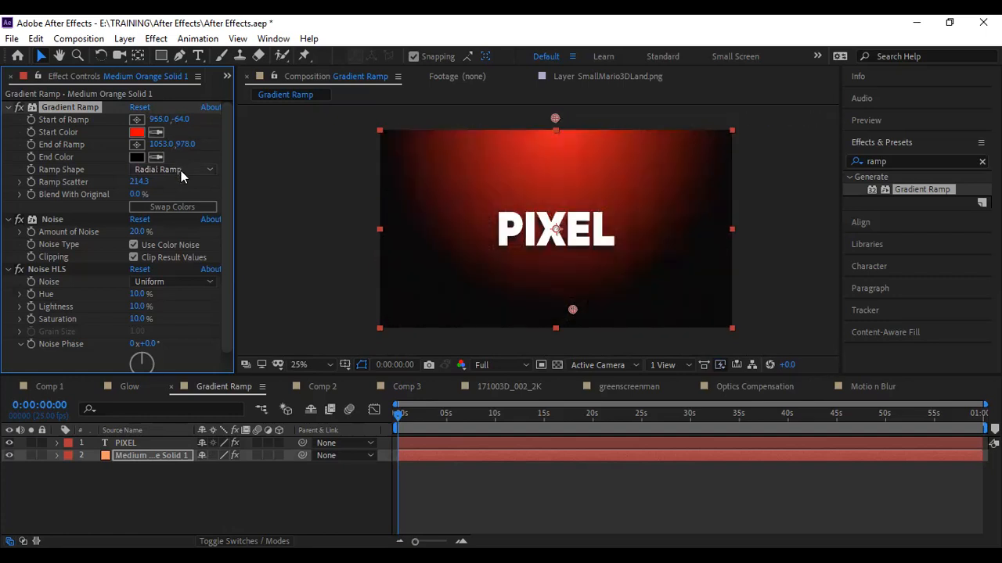
click(133, 181)
mouse_move(133, 182)
mouse_down()
mouse_move(148, 185)
mouse_move(137, 190)
mouse_up()
Select the PIXEL text layer to view its Fill and Drop Shadow effect settings
click(892, 162)
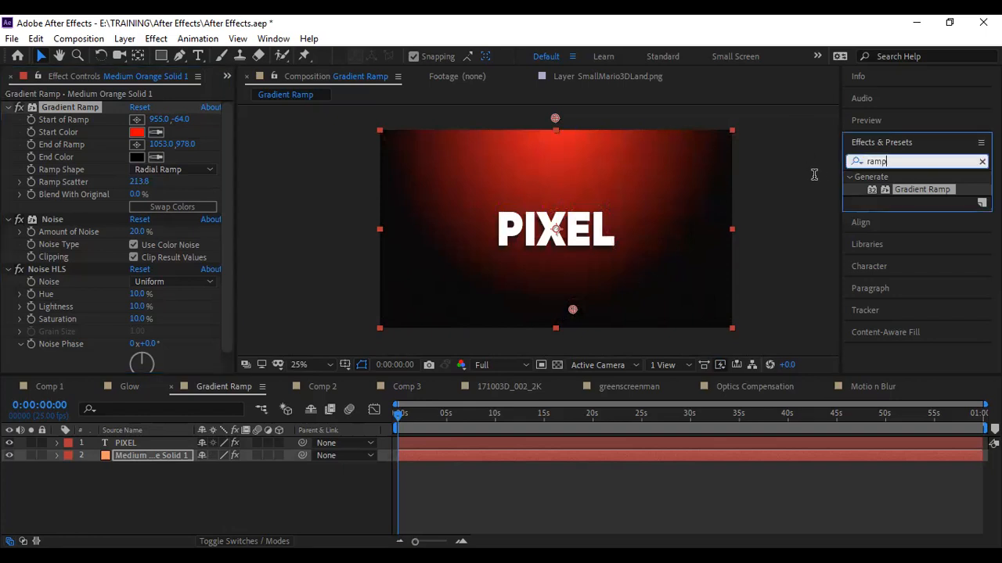
click(767, 238)
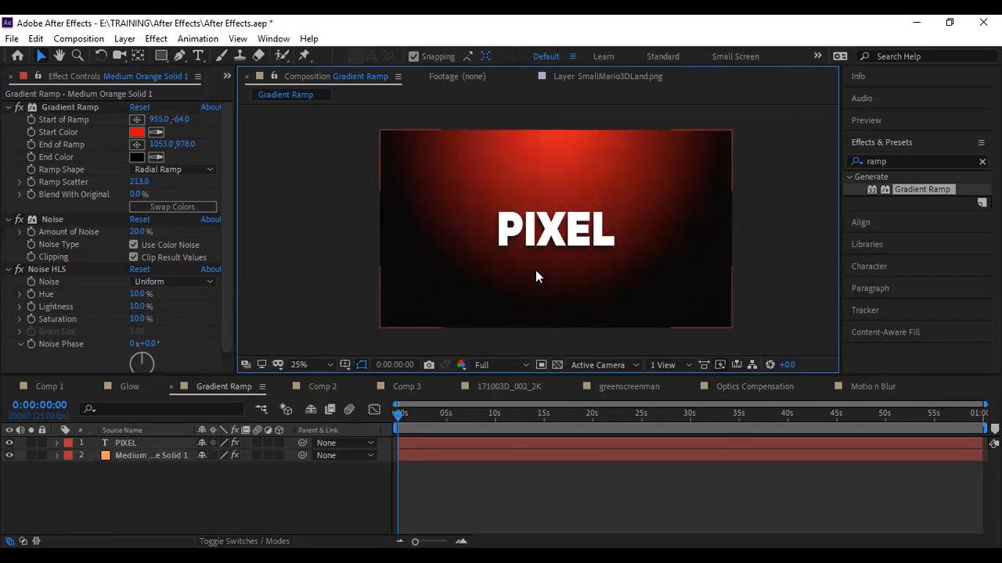
scroll(535, 250, up, 1)
click(554, 213)
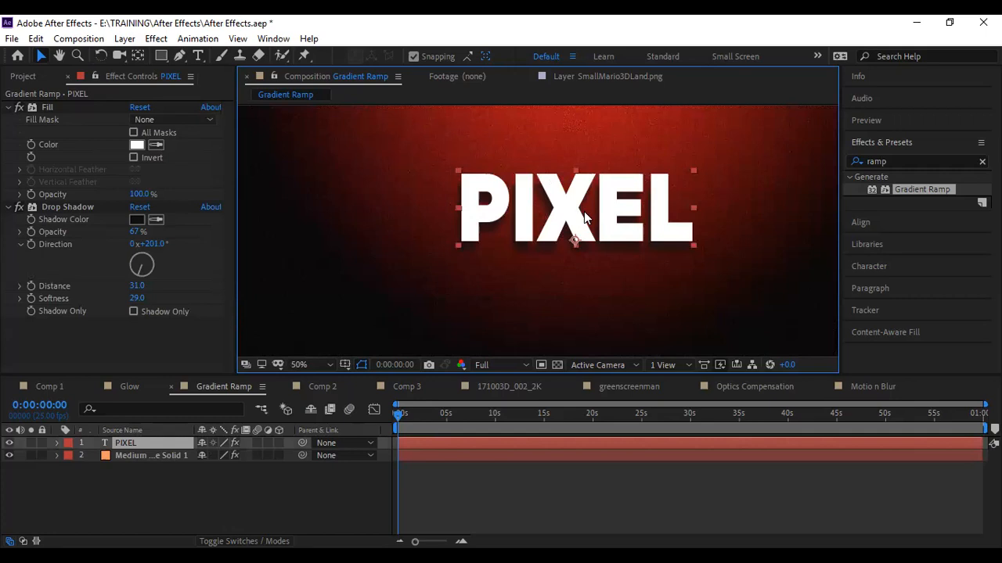
Inspect the drop shadow around the PIXEL letters up close and select the Medium Orange Solid 1 background
scroll(547, 251, up, 2)
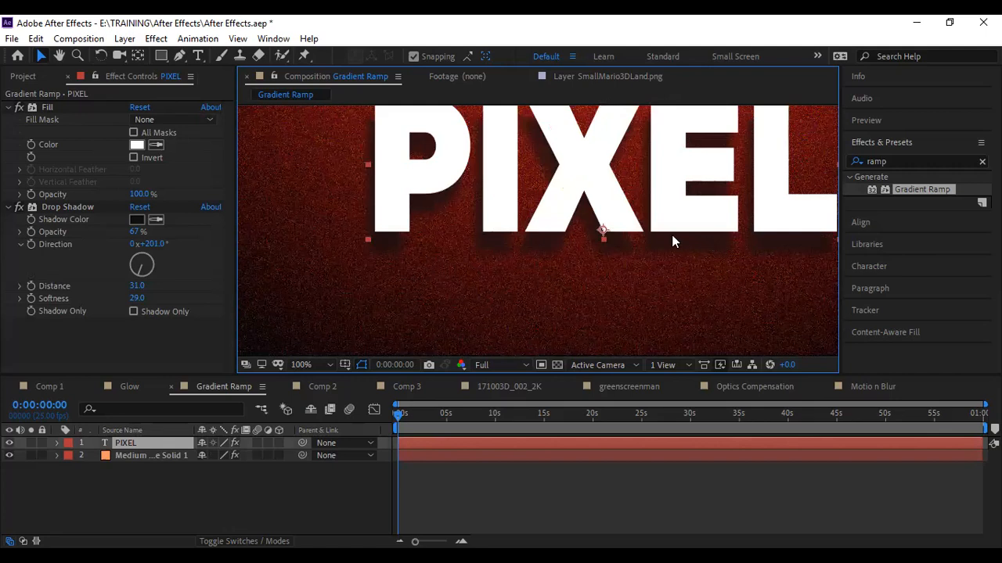
drag(712, 235, 691, 239)
key(v)
click(492, 271)
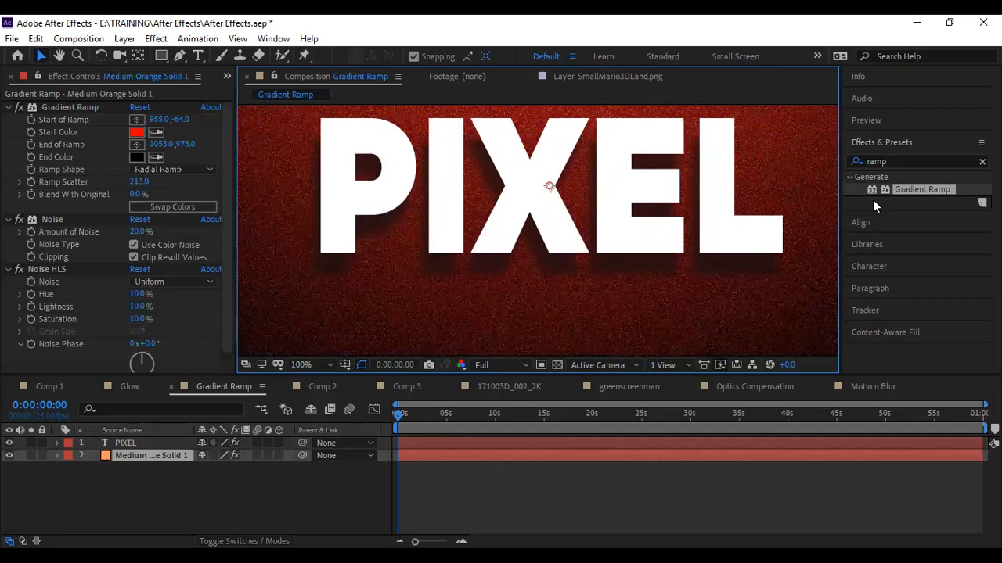
Search the effects library for "drop" and highlight the Drop Shadow effect under Perspective
click(982, 161)
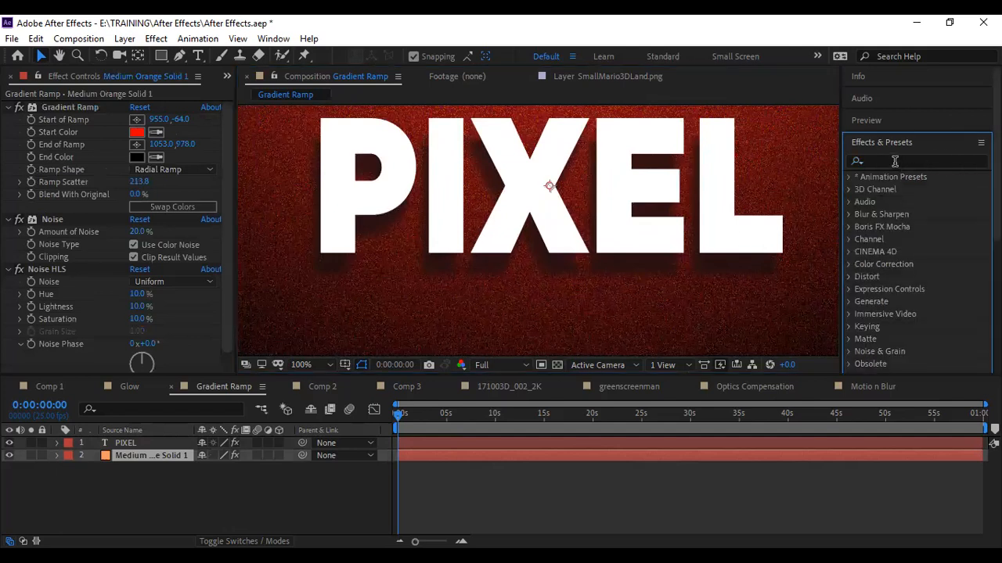
click(894, 162)
text(drop)
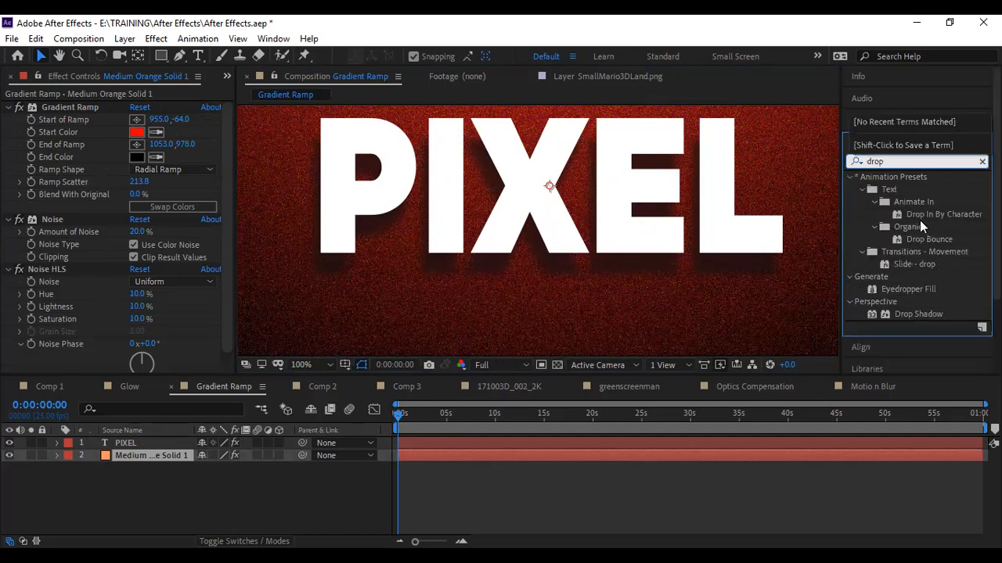
scroll(920, 220, down, 2)
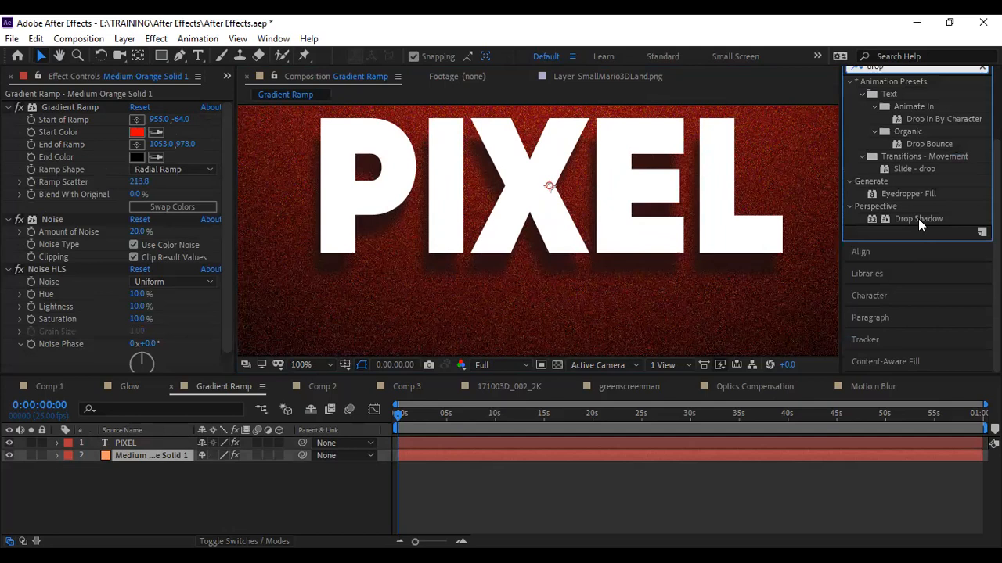
click(918, 219)
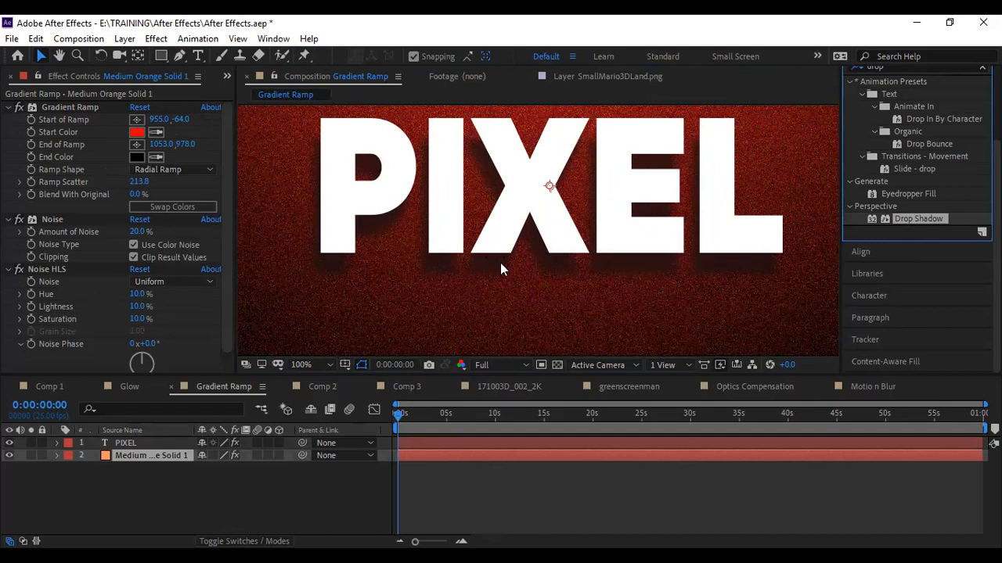
click(380, 186)
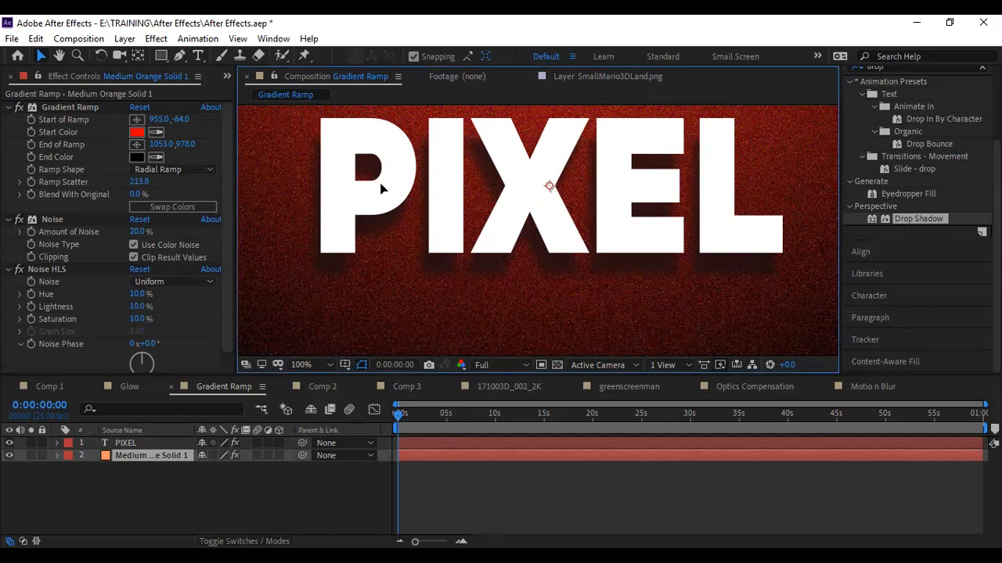
double_click(383, 202)
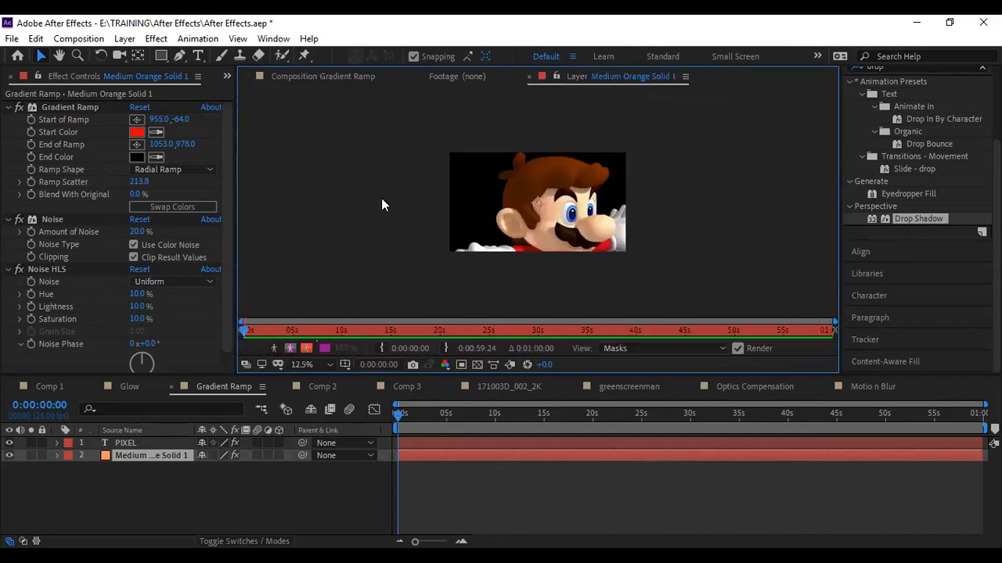
click(307, 77)
scroll(517, 205, down, 2)
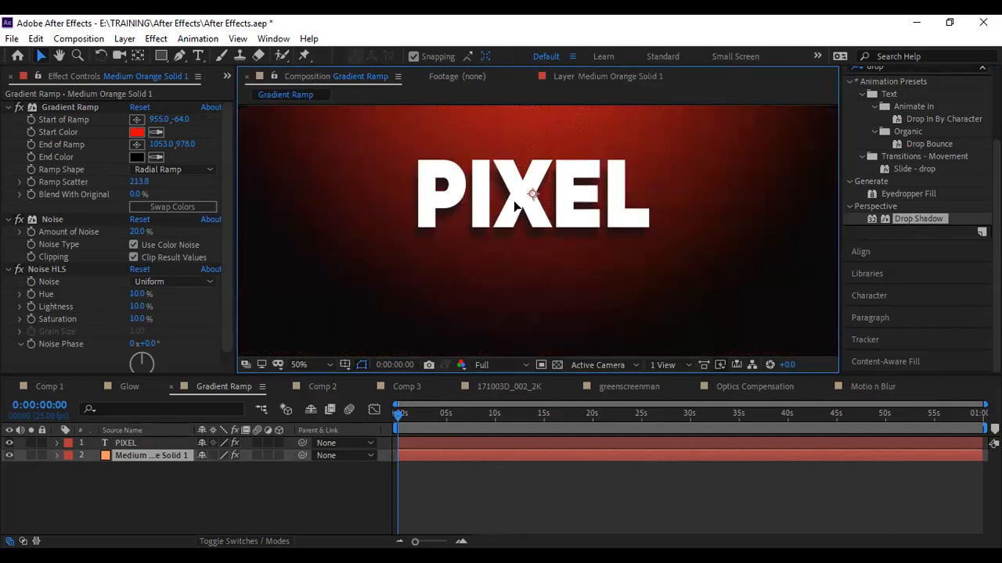
Select the PIXEL text layer and search the effects library for "fill" to locate the Fill effect
click(132, 443)
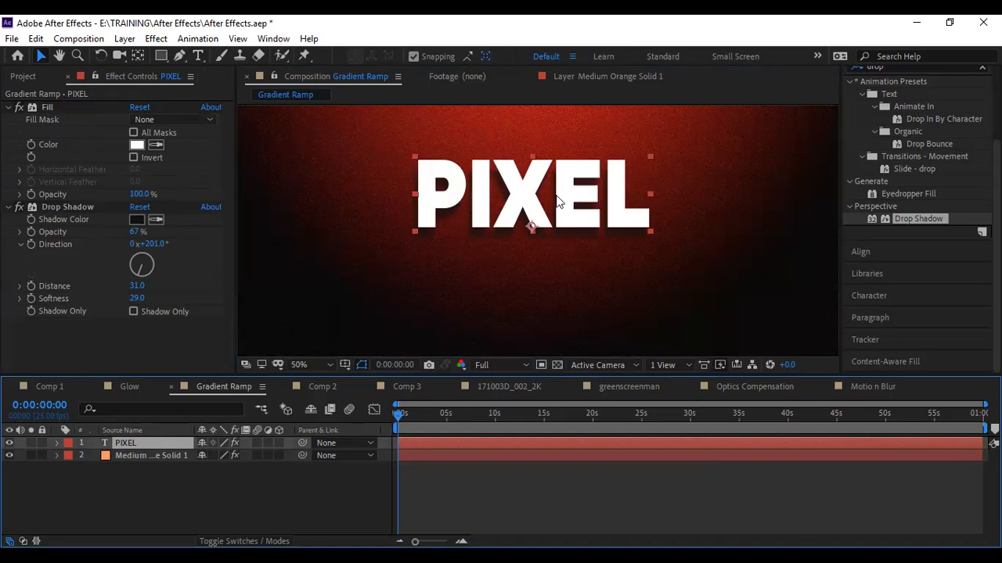
scroll(933, 169, up, 3)
click(916, 158)
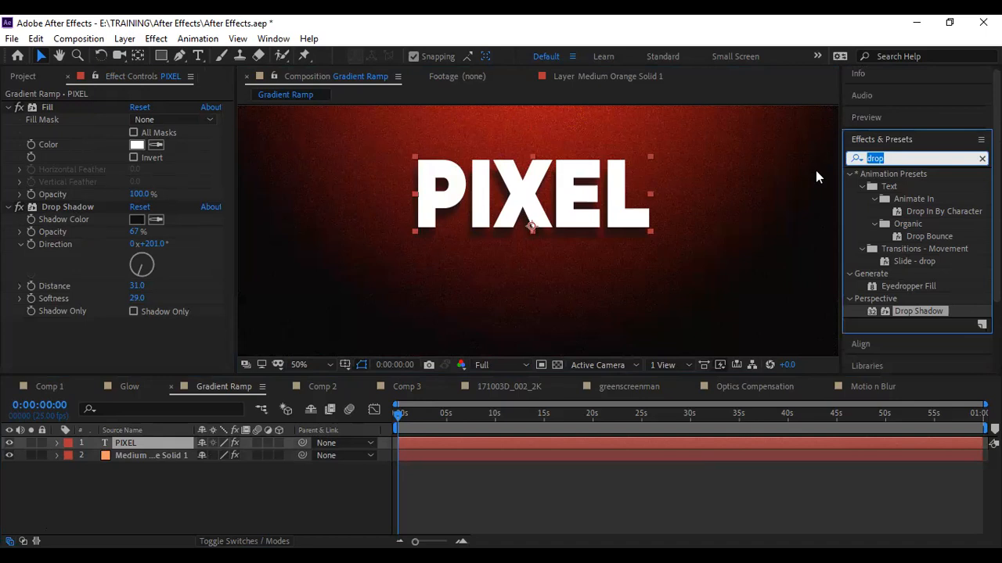
text(fill)
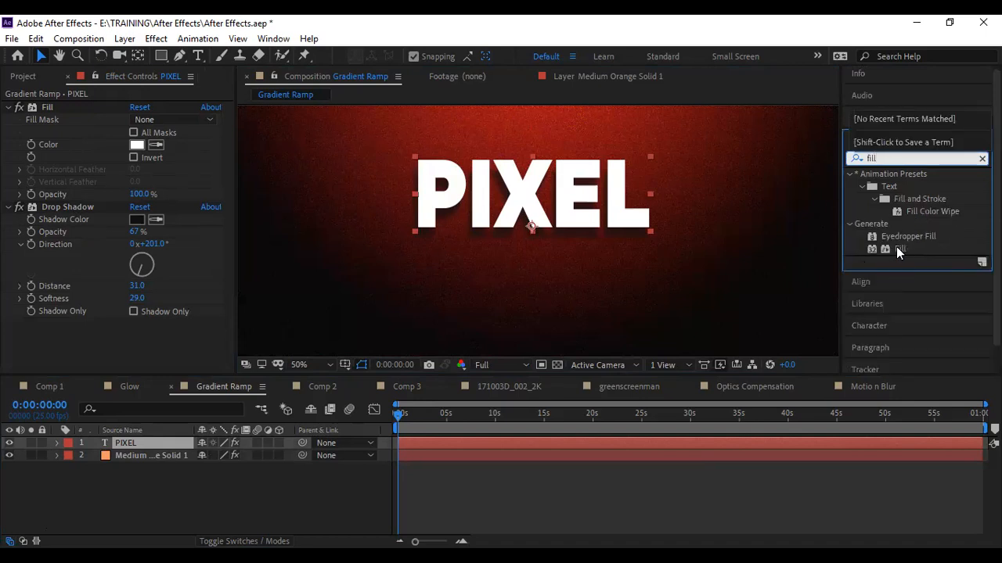
click(454, 188)
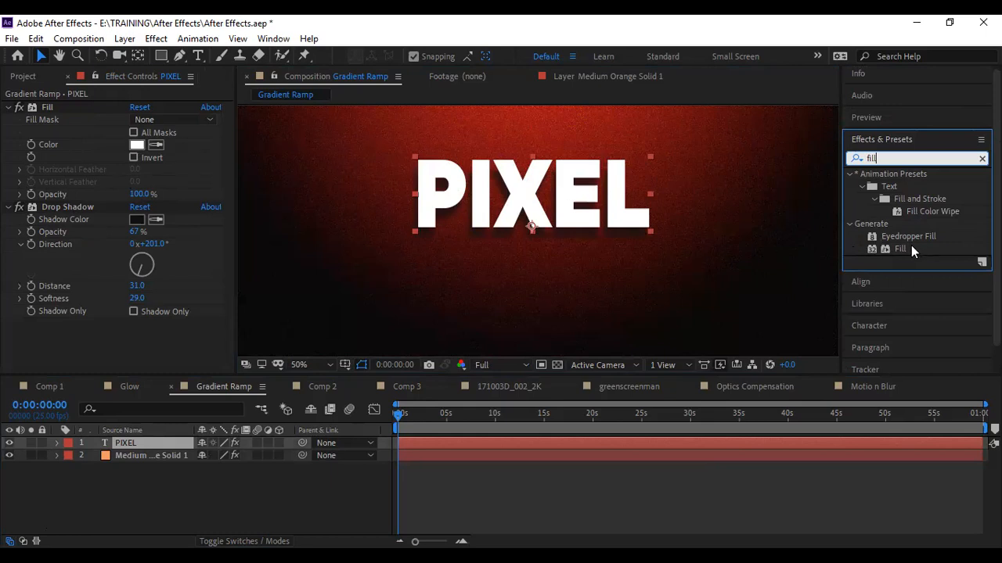
Preview bright and dark reds as the PIXEL text's Fill colour, then confirm white (FFFFFF)
click(137, 145)
click(770, 342)
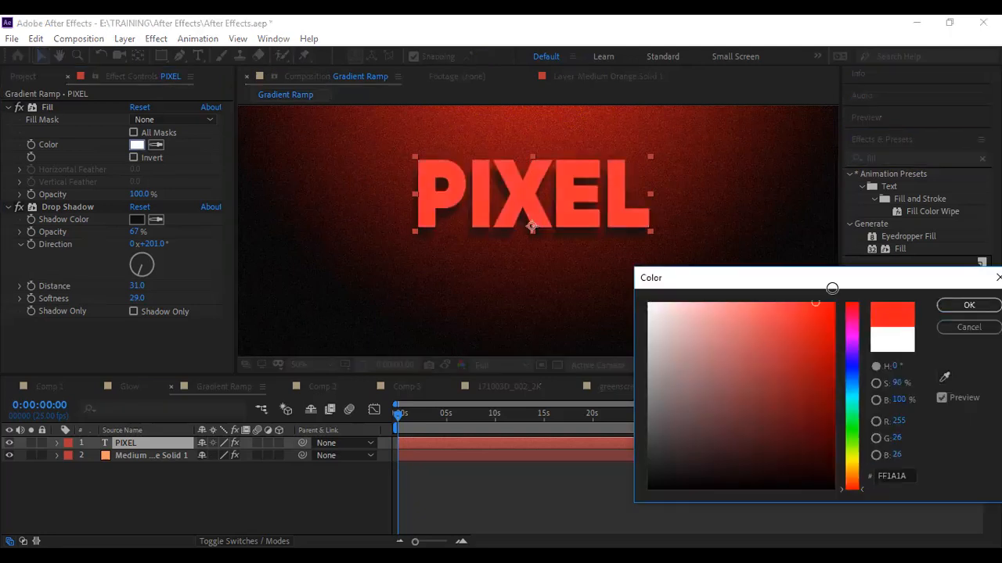
mouse_move(730, 375)
mouse_down()
mouse_move(746, 421)
mouse_move(832, 490)
mouse_move(833, 465)
mouse_up()
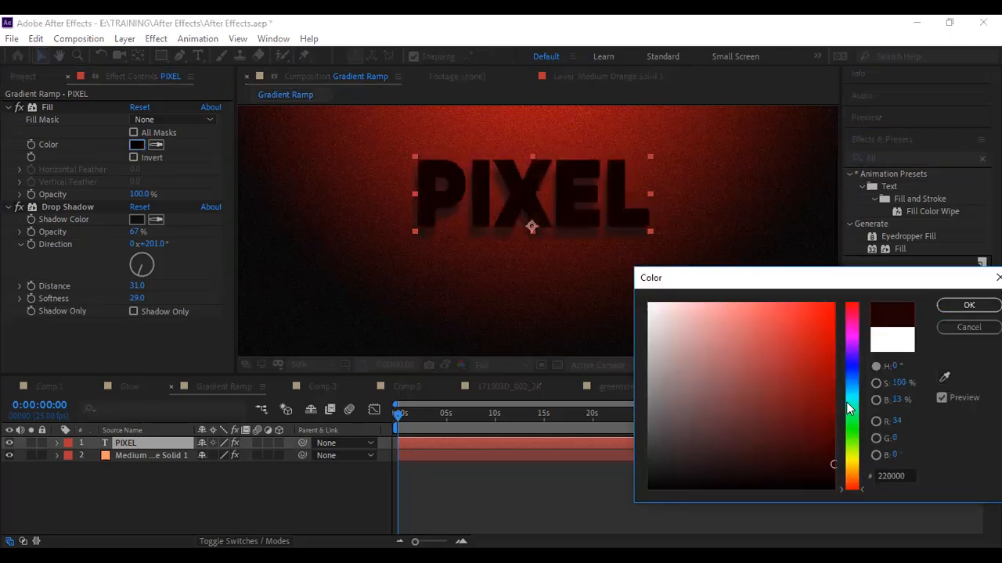
mouse_move(842, 338)
mouse_down()
mouse_move(841, 310)
mouse_move(861, 298)
mouse_move(845, 321)
mouse_up()
drag(786, 340, 575, 283)
drag(669, 320, 603, 287)
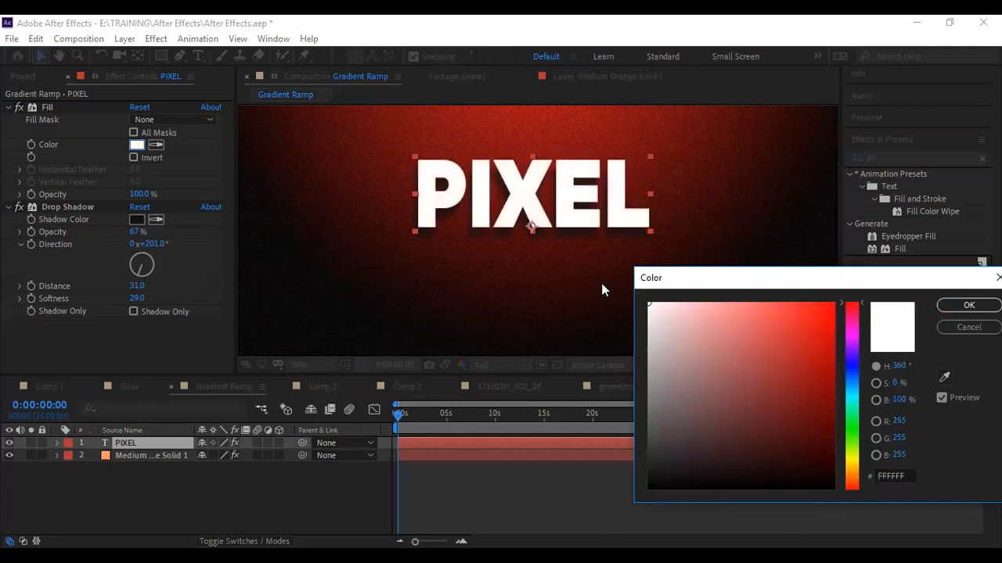
click(969, 305)
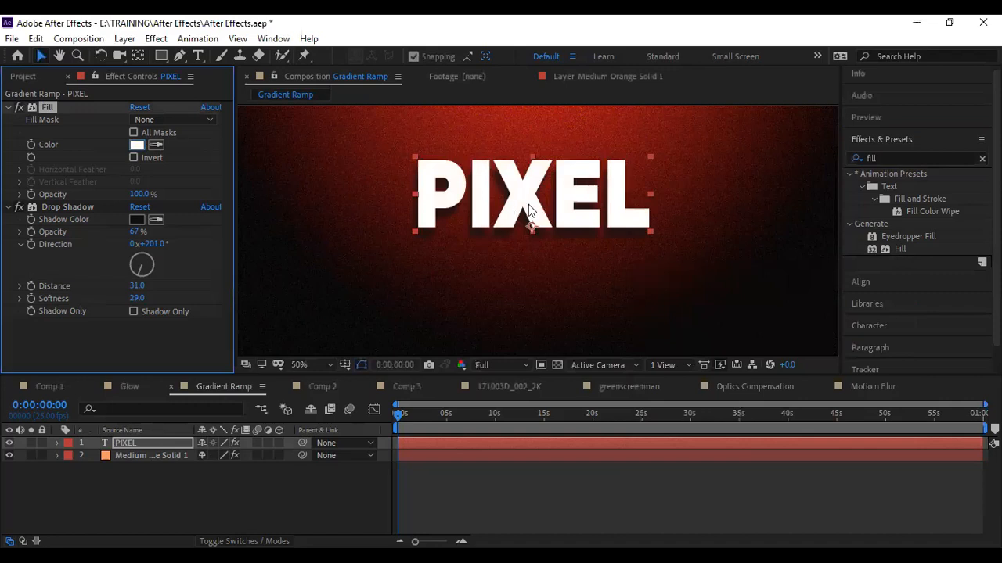
Try dark red and white as the PIXEL text's Fill colour, then apply pure red (FF0000)
click(137, 145)
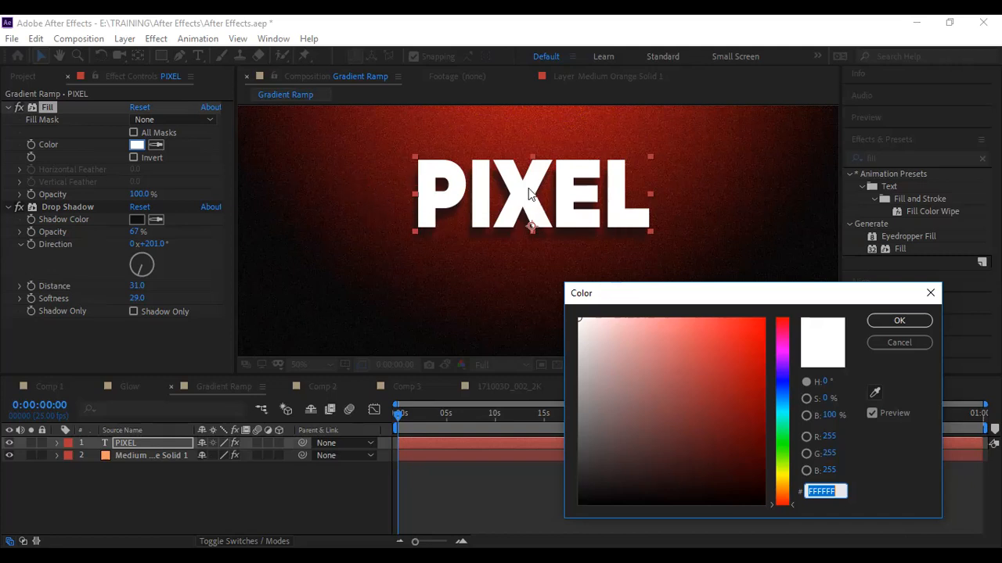
drag(724, 412, 783, 449)
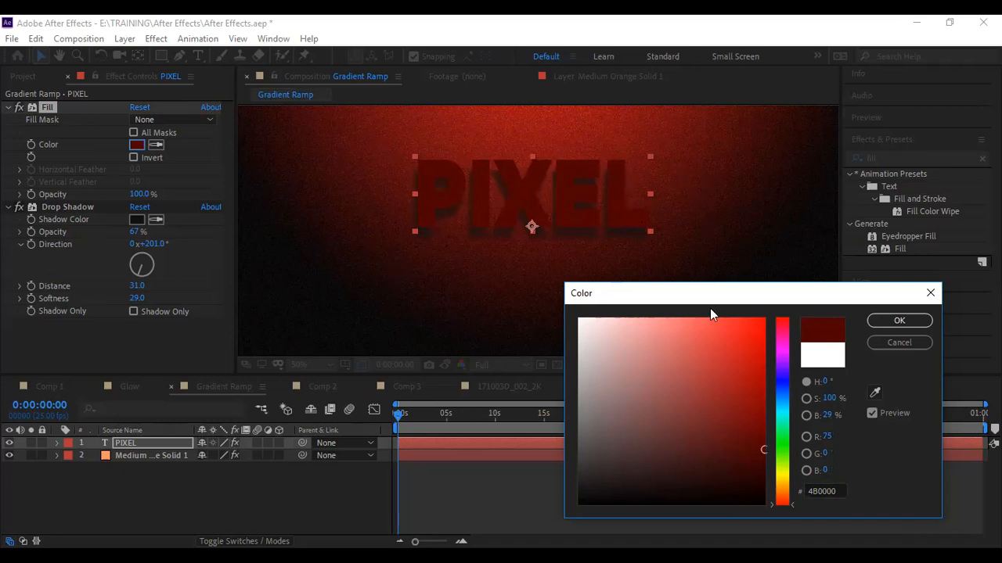
drag(704, 323, 496, 289)
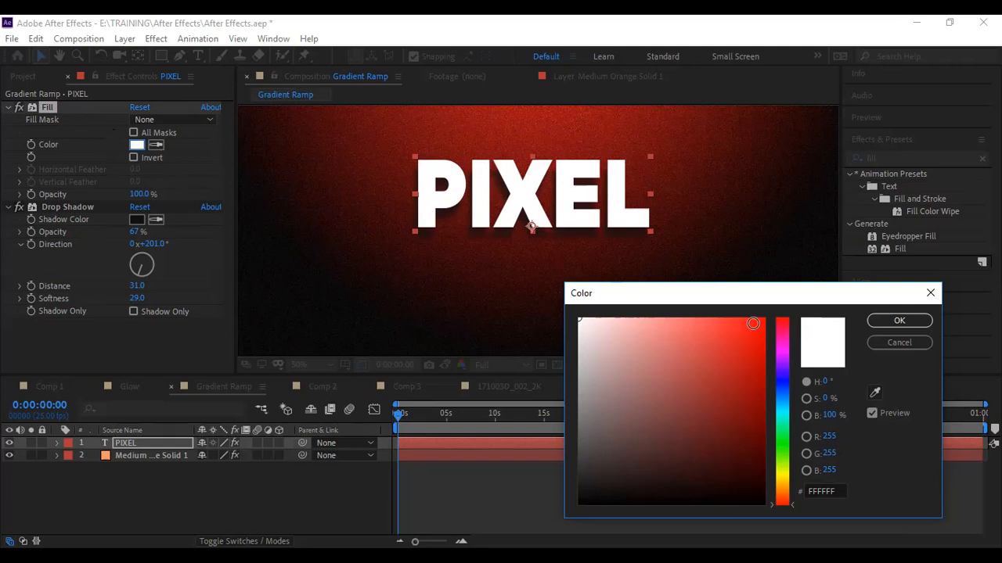
drag(753, 323, 800, 297)
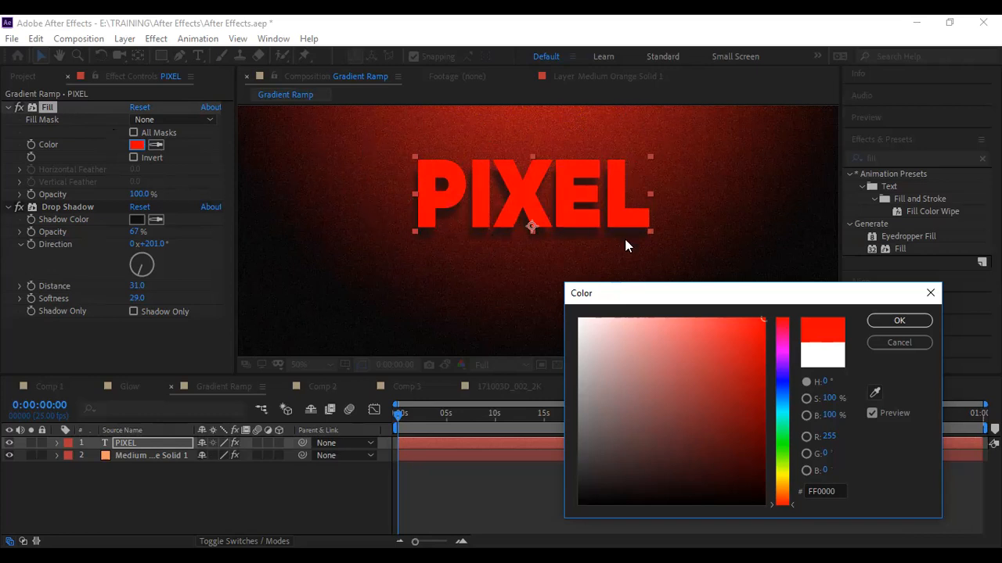
click(864, 319)
scroll(497, 251, down, 1)
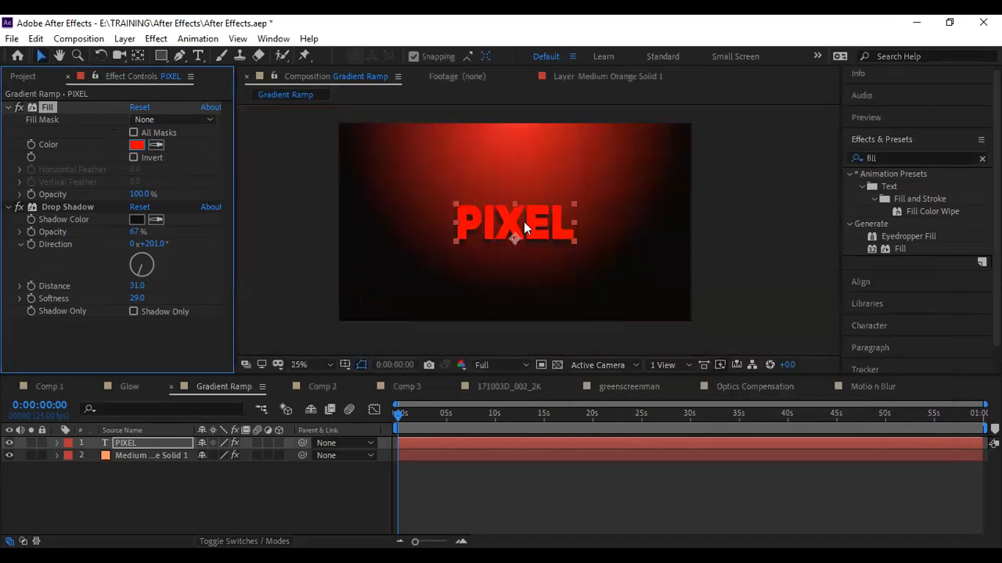
scroll(512, 219, up, 1)
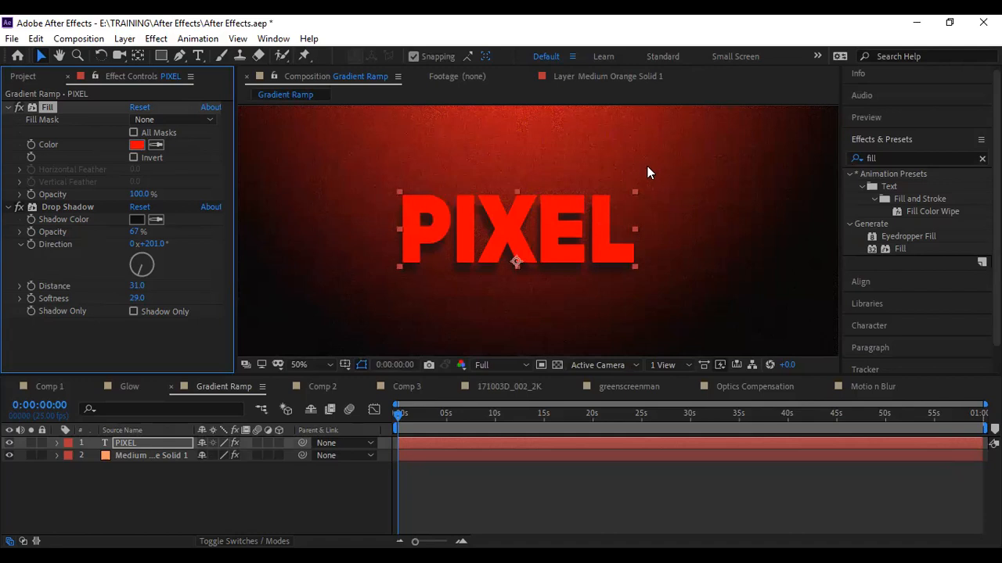
Enter the PIXEL text to view its underlying character colour, then set the Fill effect's colour to white
double_click(608, 247)
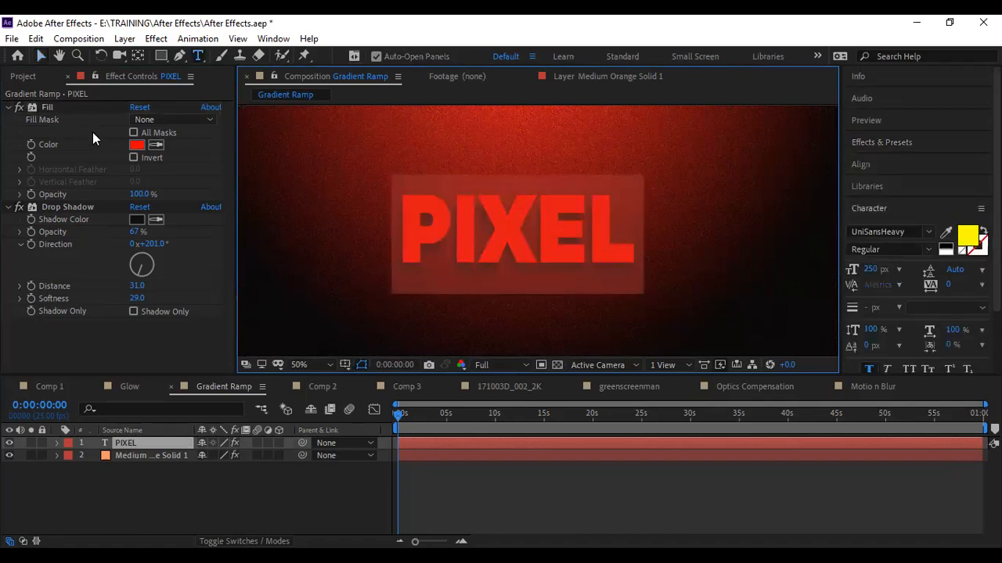
click(137, 145)
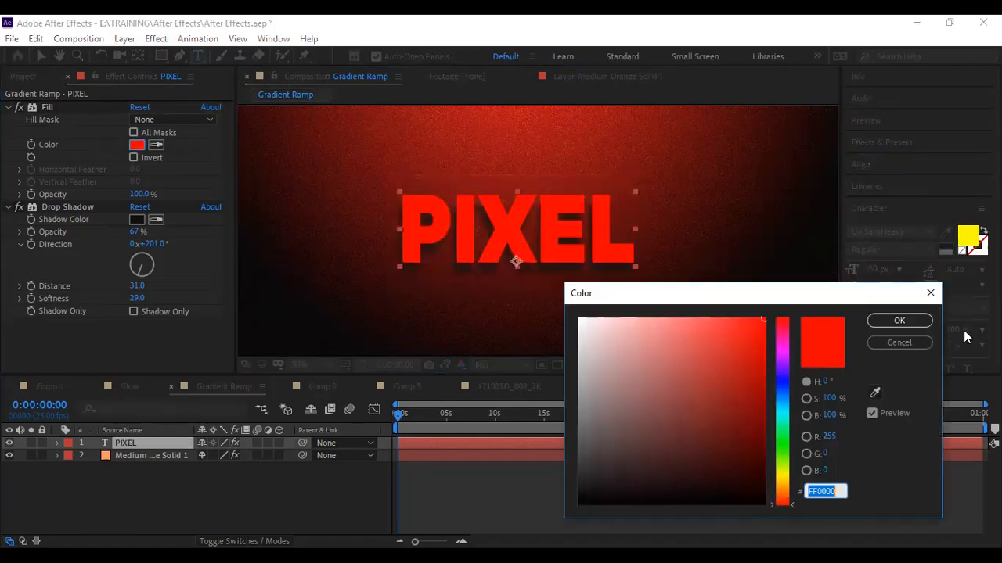
click(579, 320)
click(890, 322)
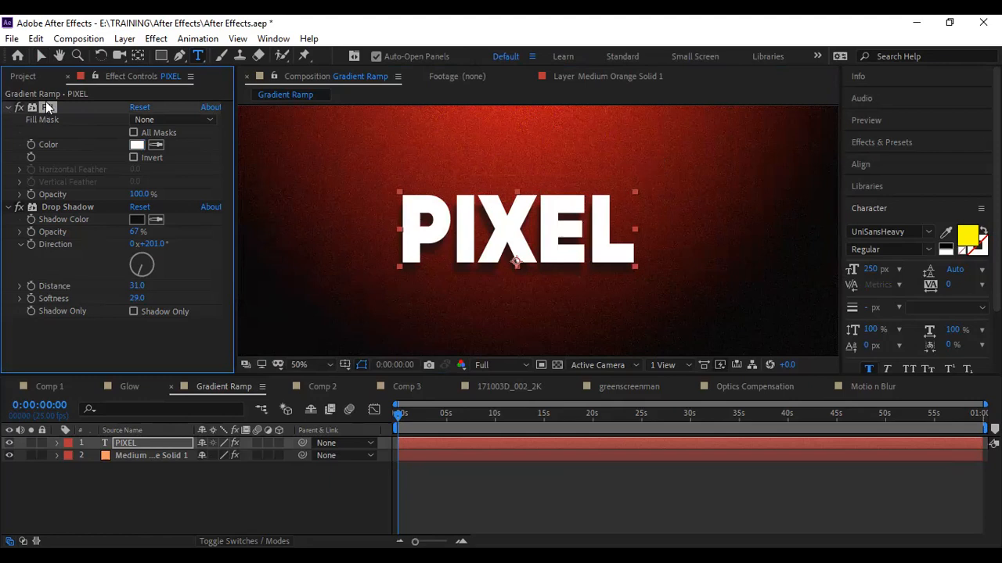
key(v)
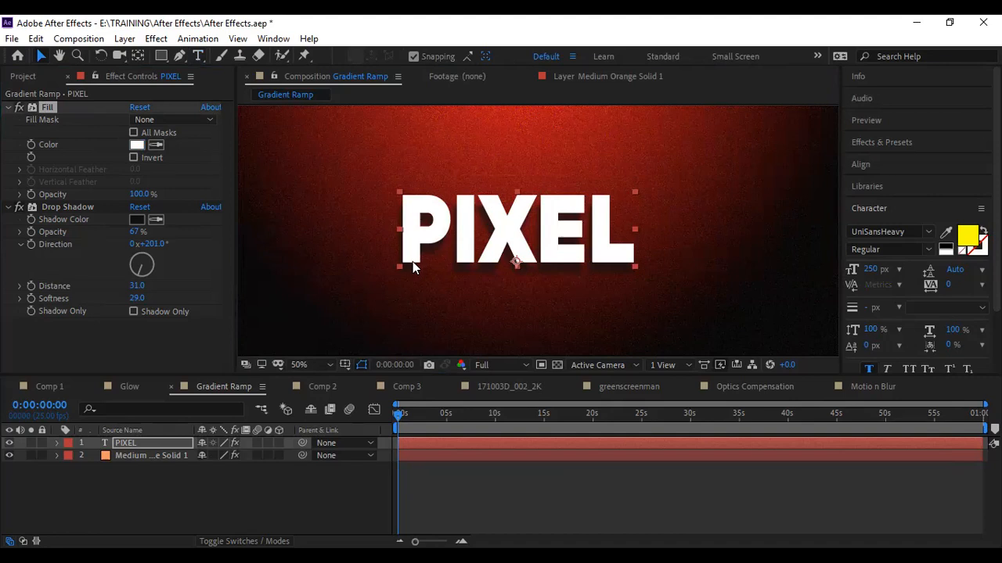
Select the background solid and examine its gradient and noise texture up close, then fit the whole composition in view
click(750, 283)
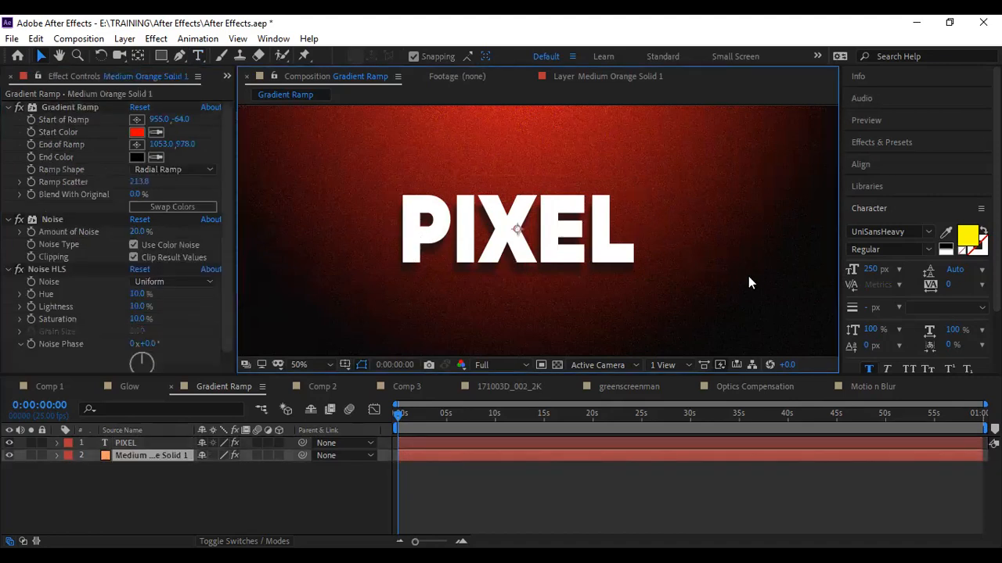
scroll(439, 250, down, 1)
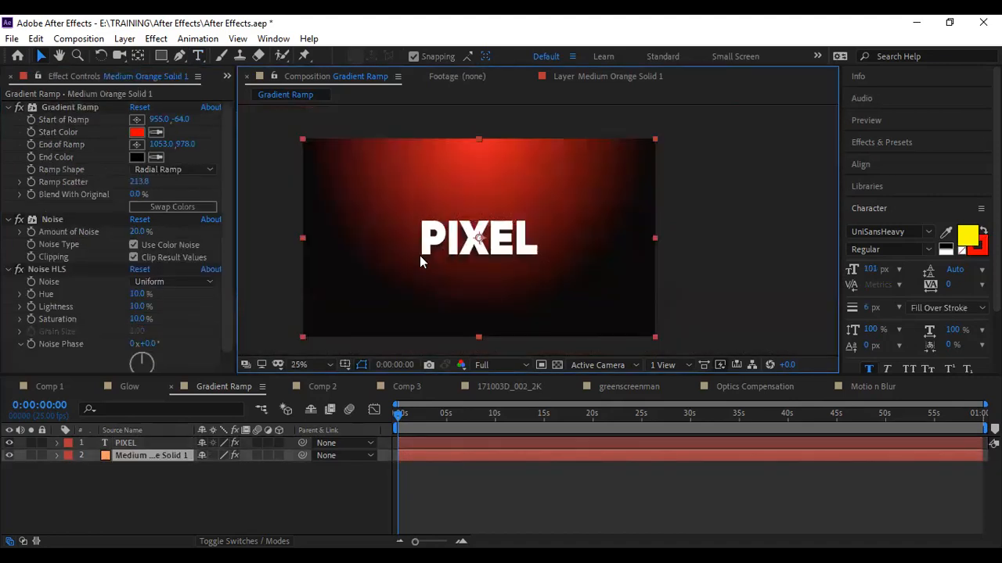
scroll(420, 259, up, 1)
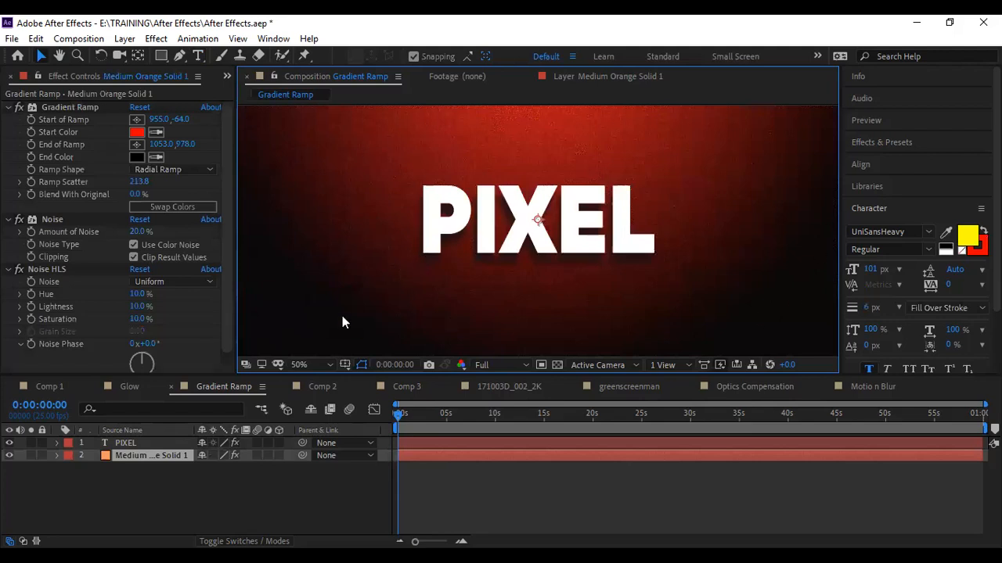
scroll(434, 135, up, 3)
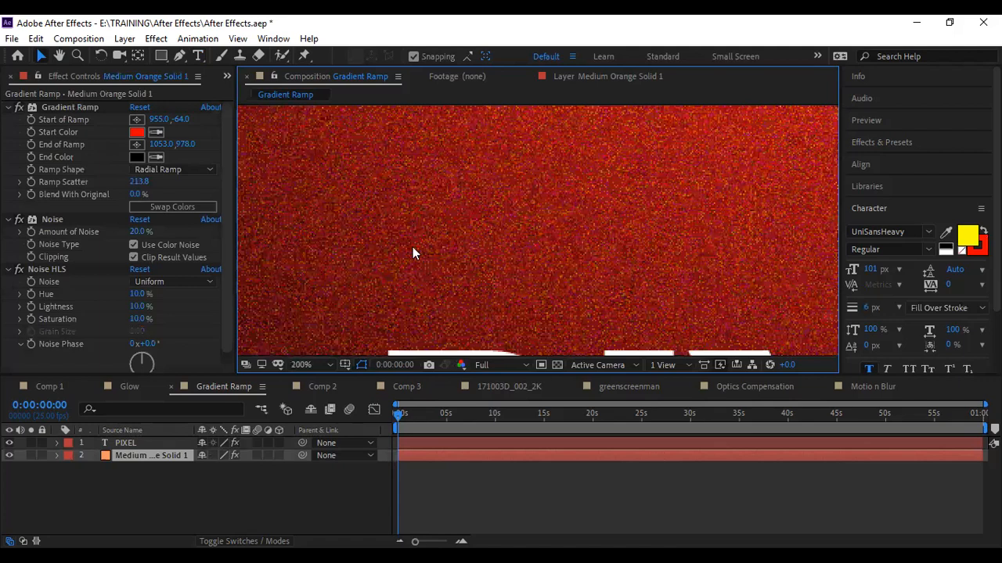
key(shift+slash)
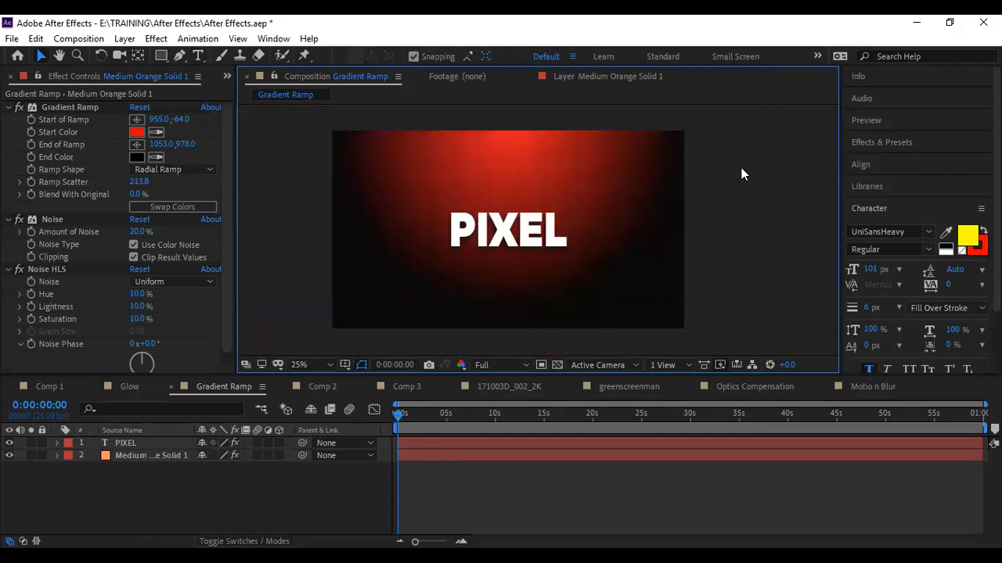
Show the Align options for the PIXEL text layer, then deselect it and inspect the text up close
click(505, 233)
click(870, 167)
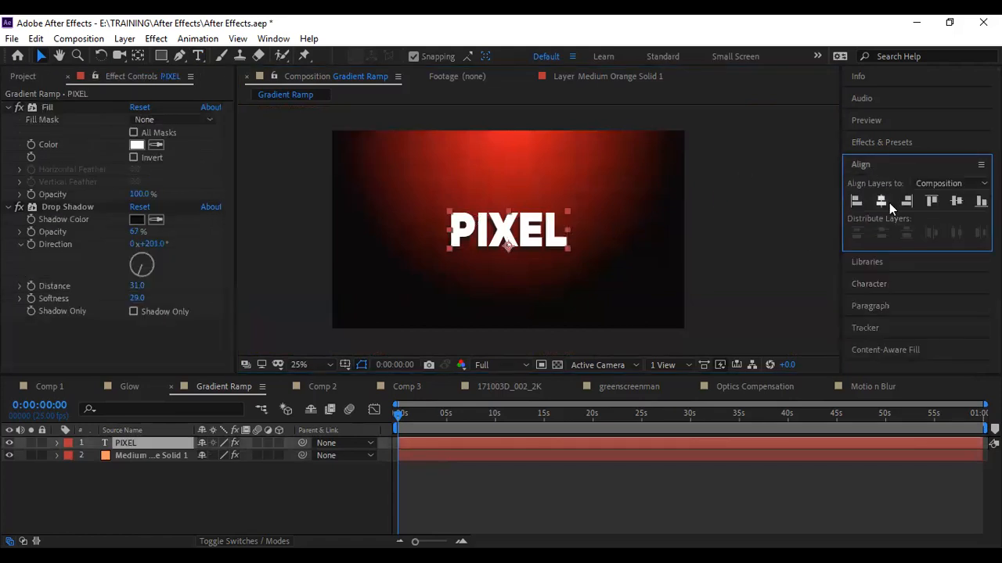
click(655, 245)
click(514, 257)
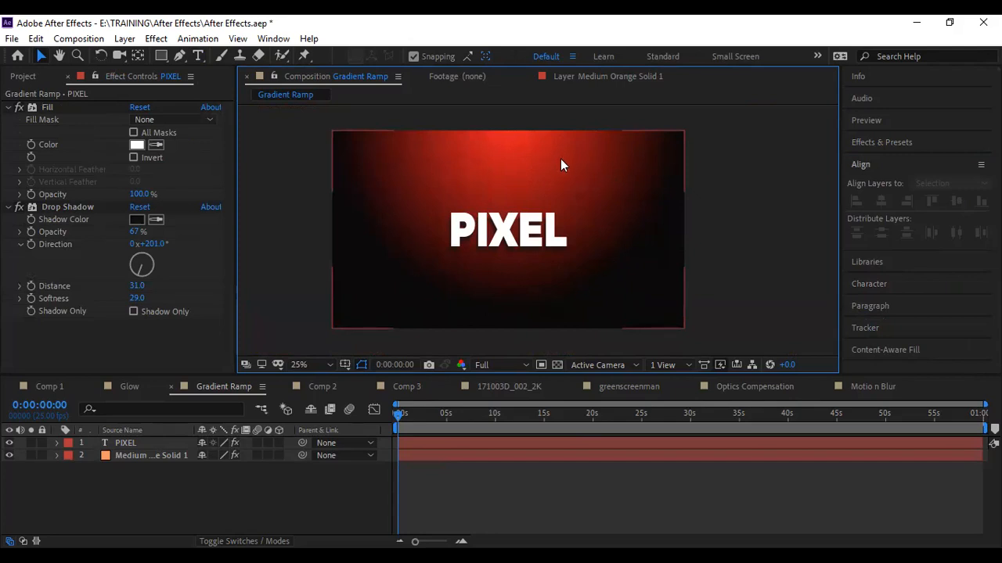
scroll(561, 159, up, 1)
click(464, 297)
drag(465, 296, 528, 161)
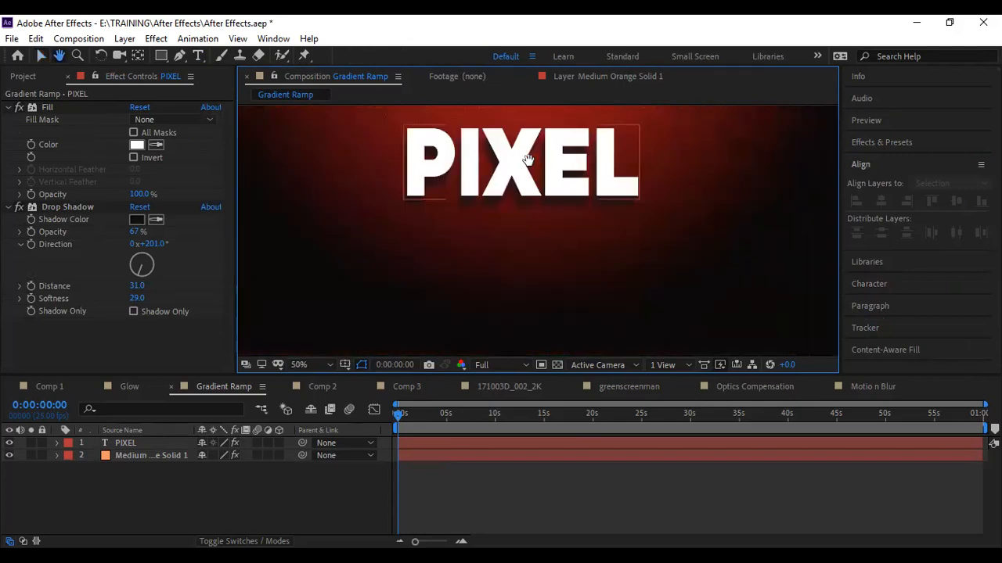
Reposition the view on the PIXEL text and switch its Drop Shadow effect off and back on to compare the look
key(v)
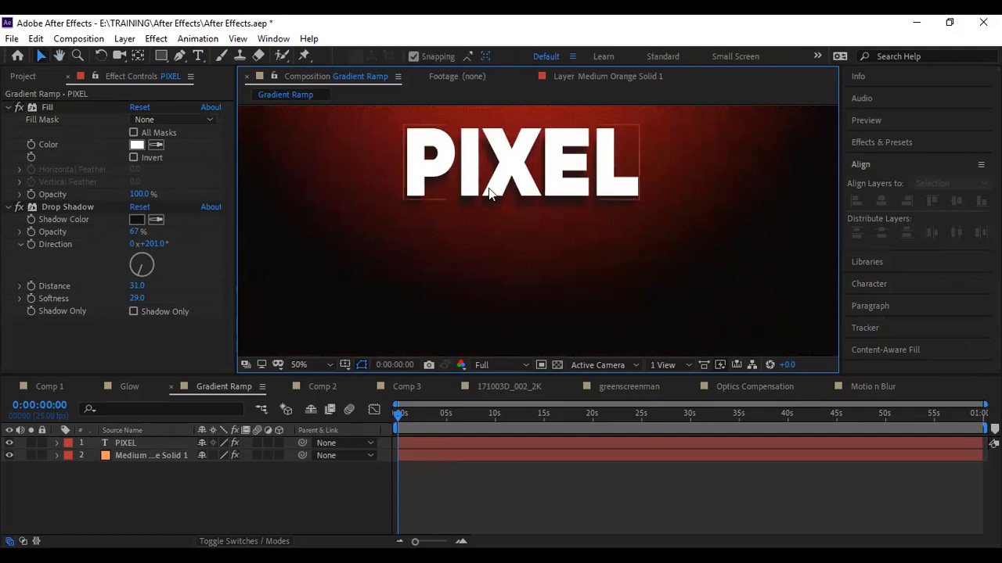
drag(512, 161, 521, 209)
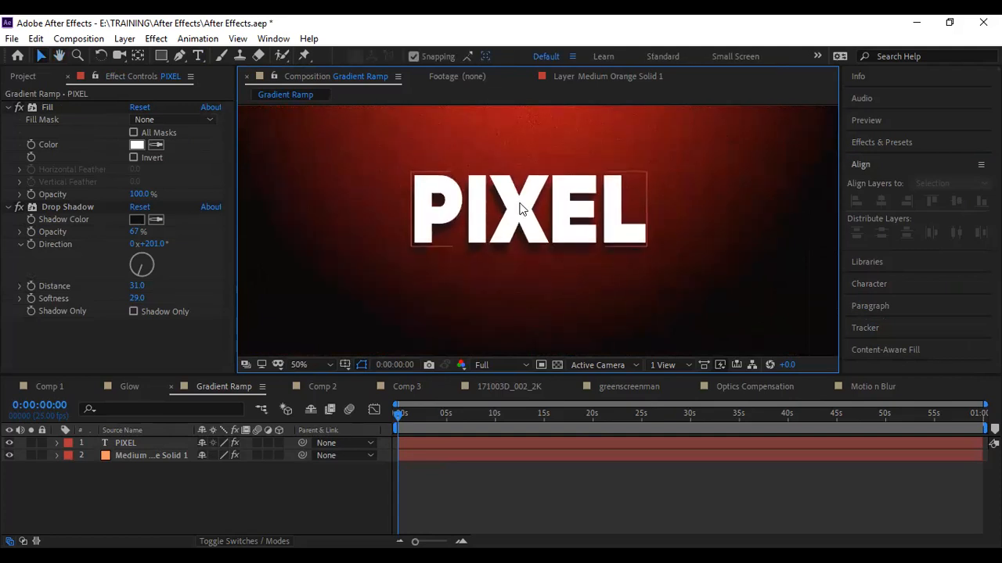
scroll(521, 208, up, 1)
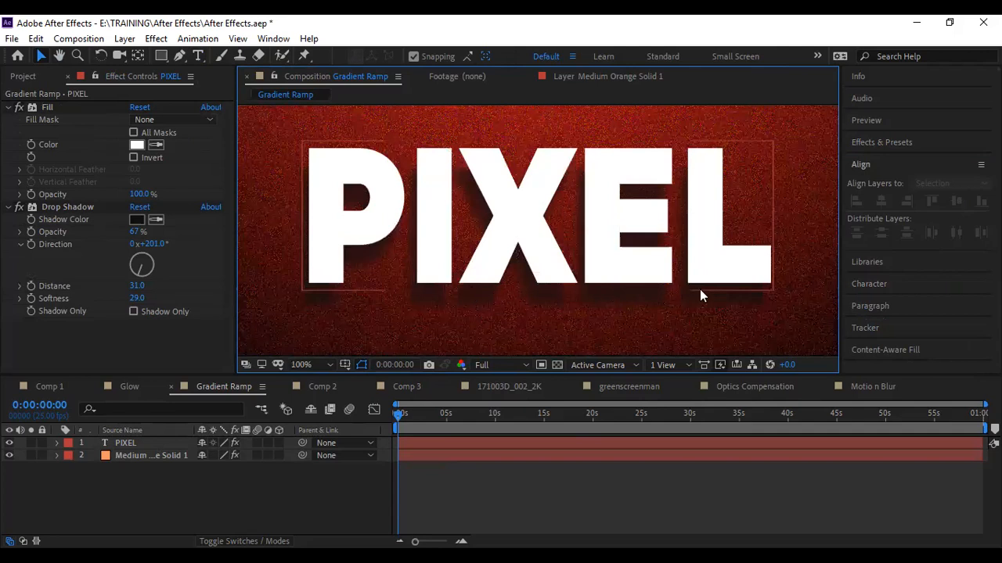
scroll(503, 259, down, 2)
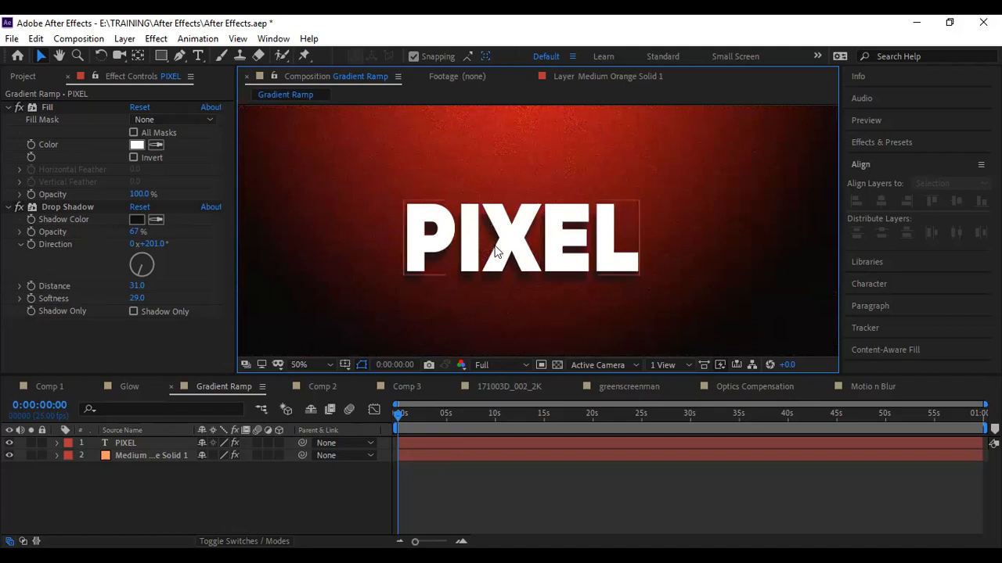
click(19, 207)
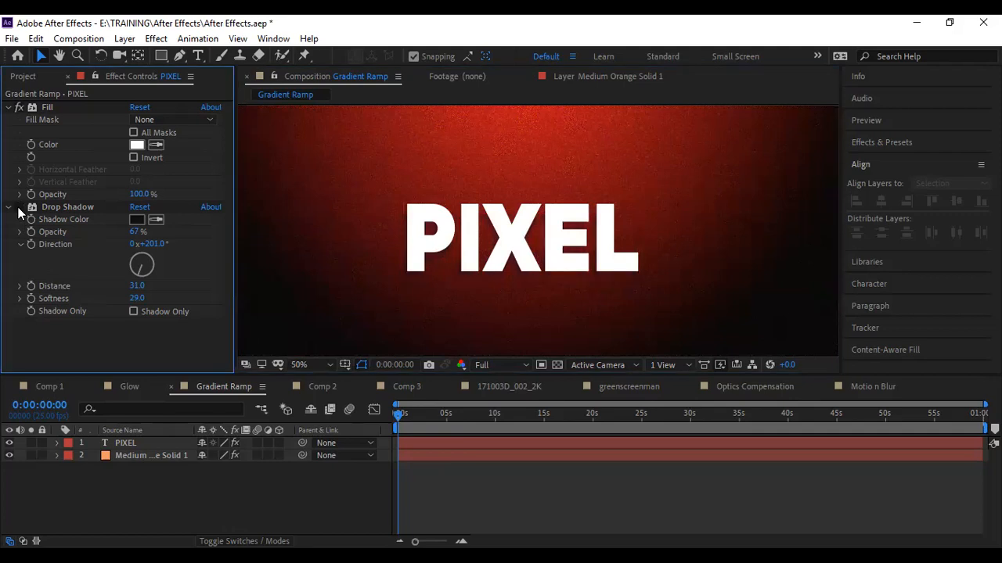
scroll(431, 307, down, 2)
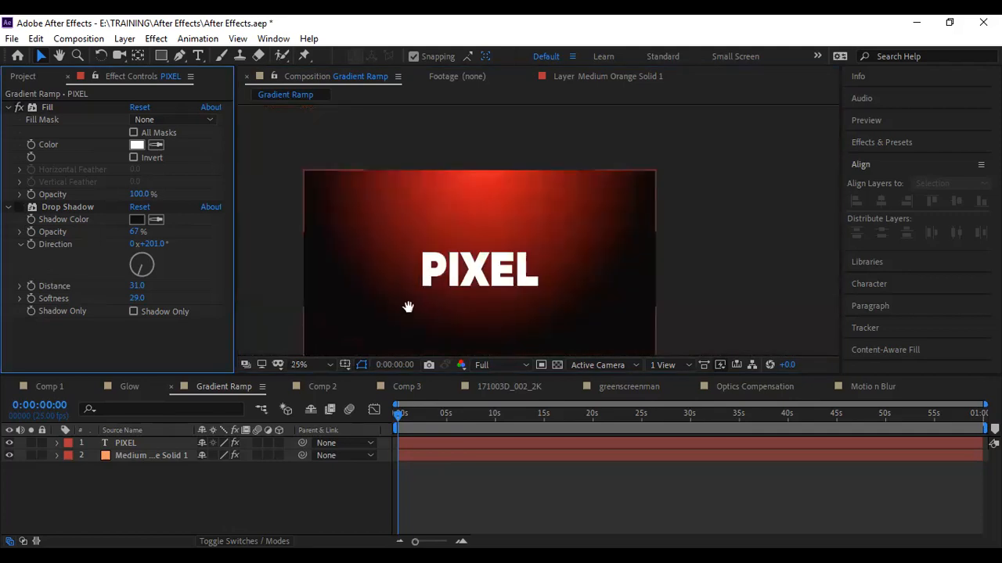
key(h)
drag(415, 247, 420, 189)
key(v)
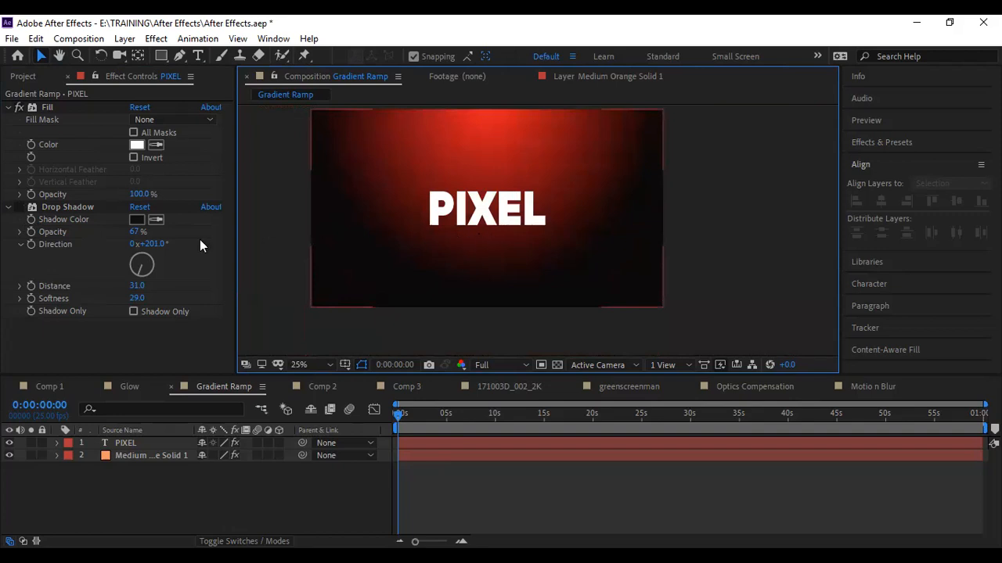
click(19, 207)
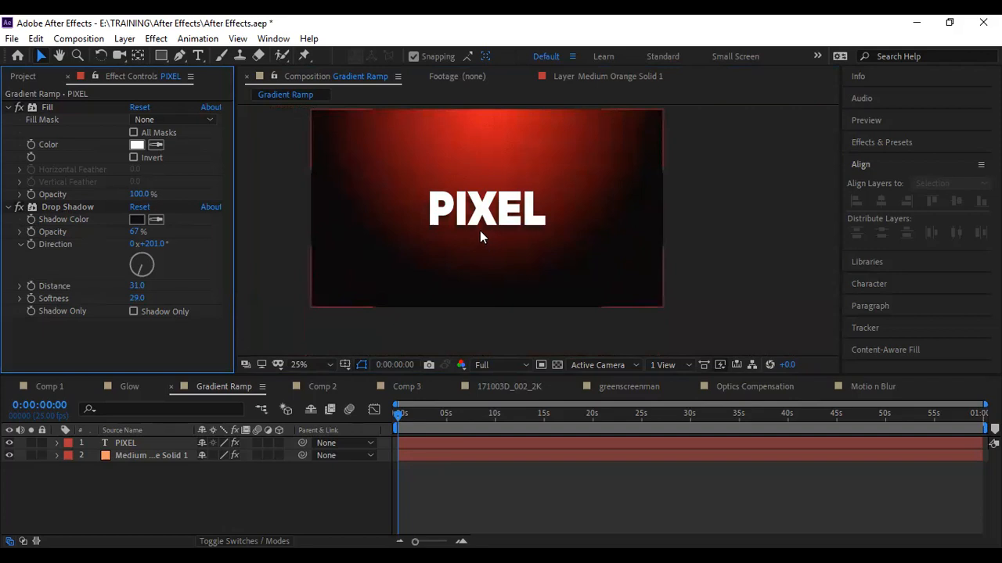
scroll(467, 230, up, 2)
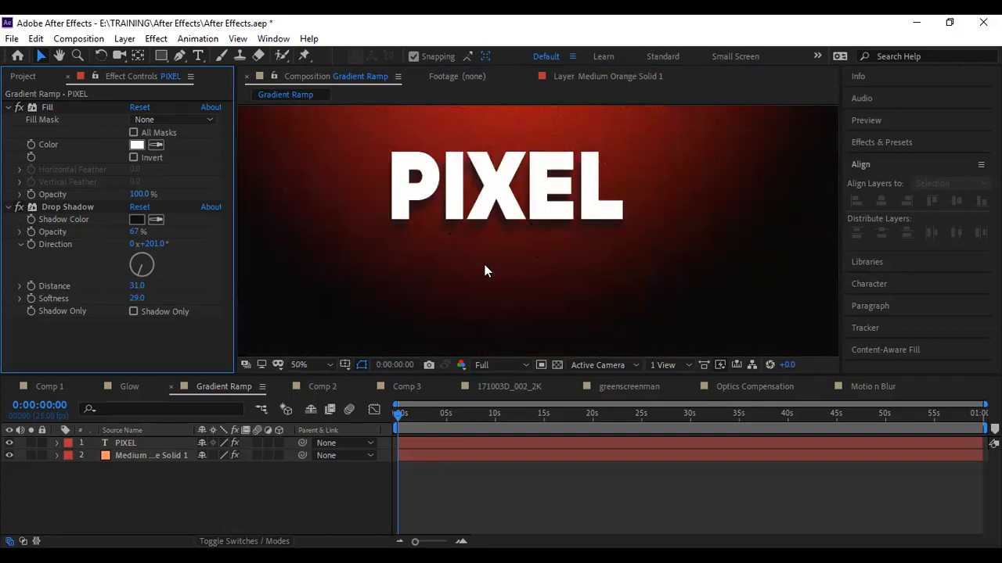
scroll(612, 265, down, 2)
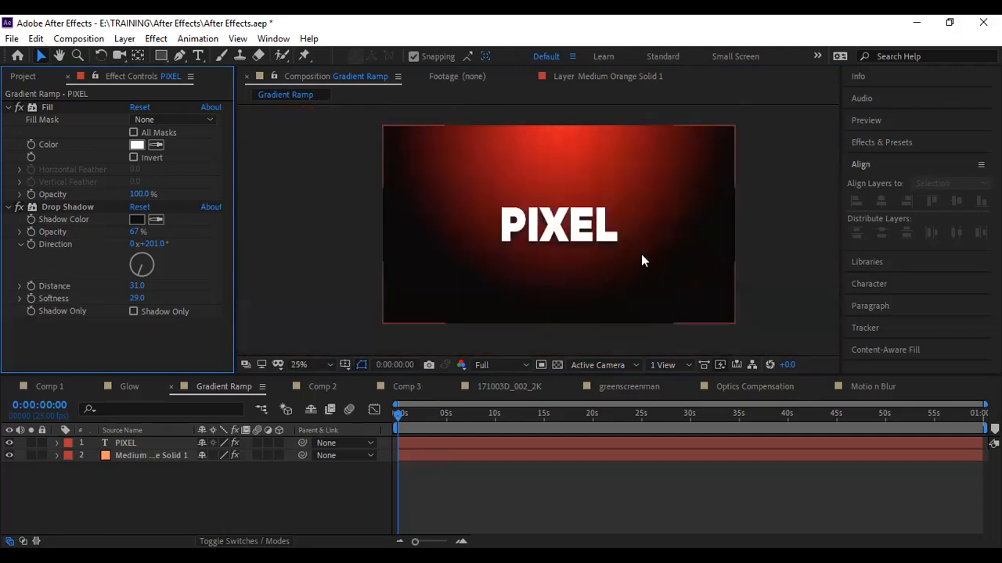
Select the background solid, examine its grain up close, and search the effects for "noi"
click(666, 194)
scroll(477, 160, up, 4)
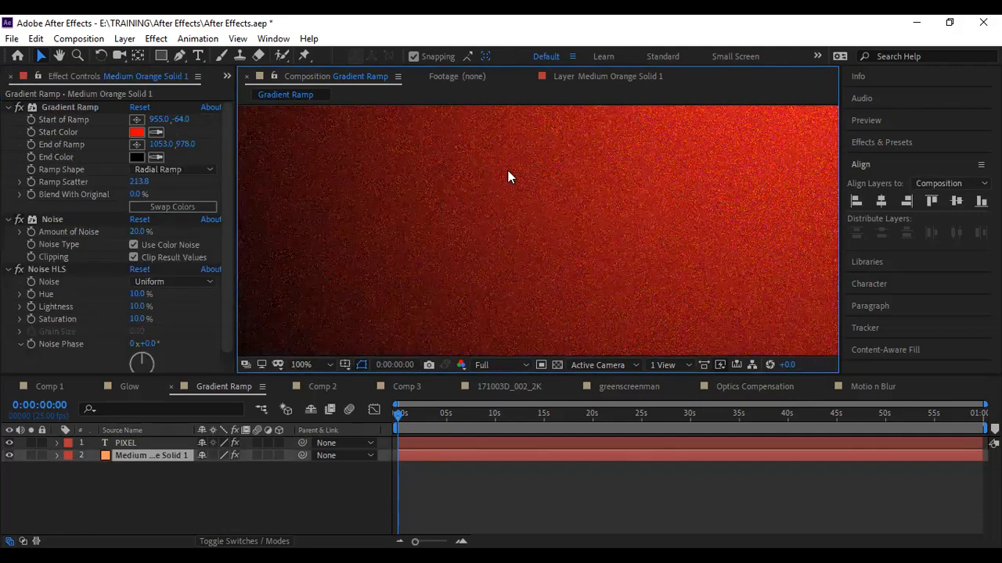
click(869, 142)
click(900, 162)
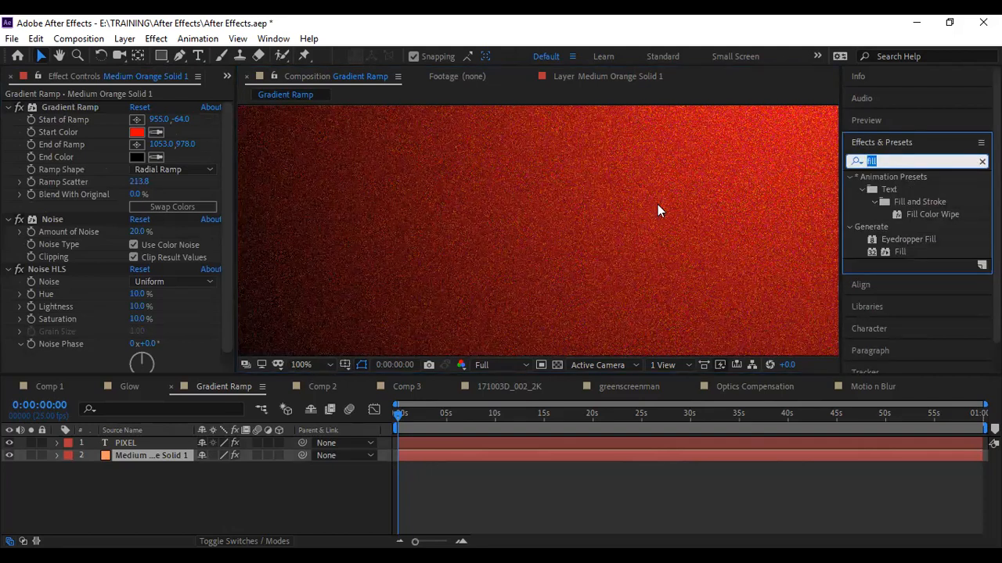
text(noi)
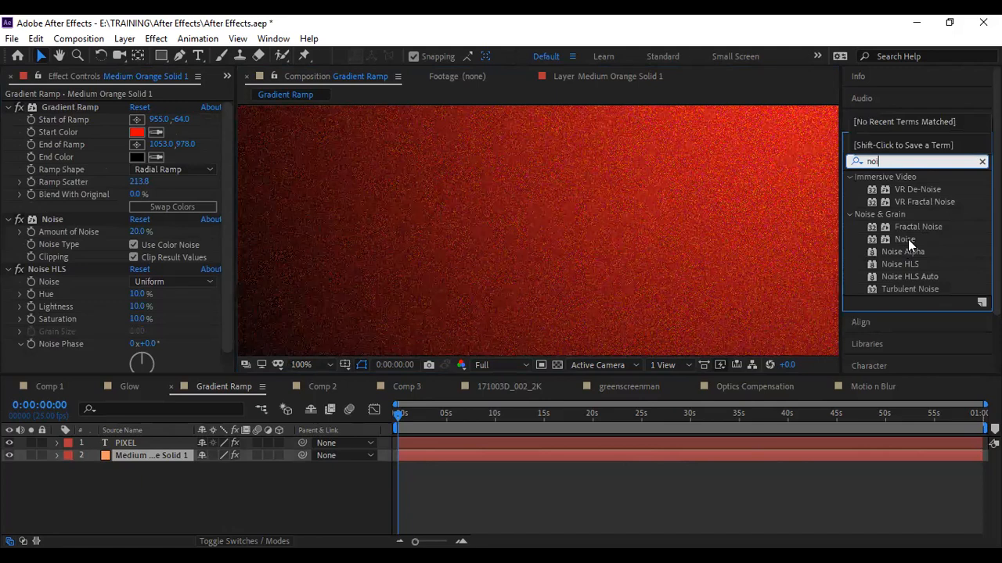
scroll(583, 208, down, 2)
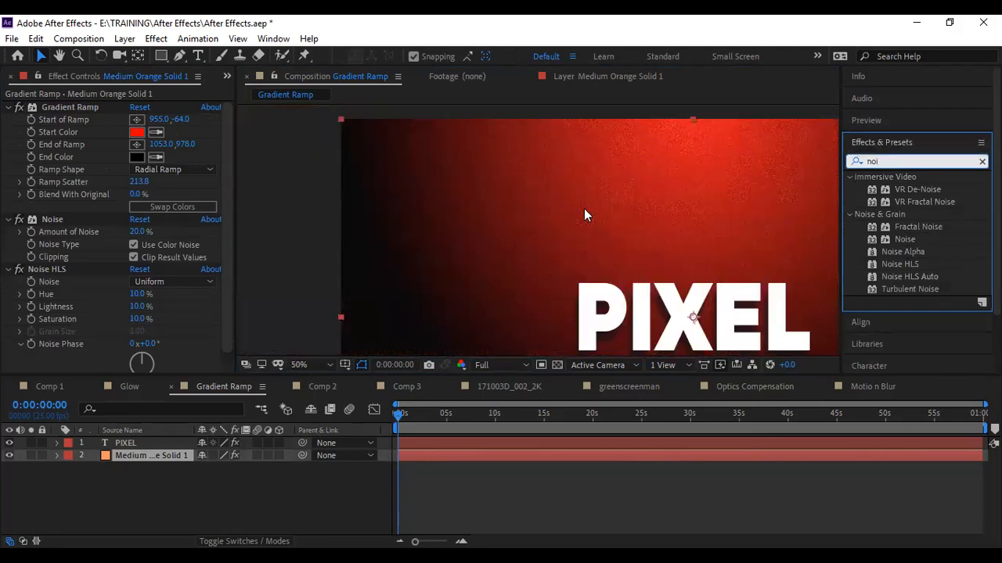
scroll(584, 208, down, 3)
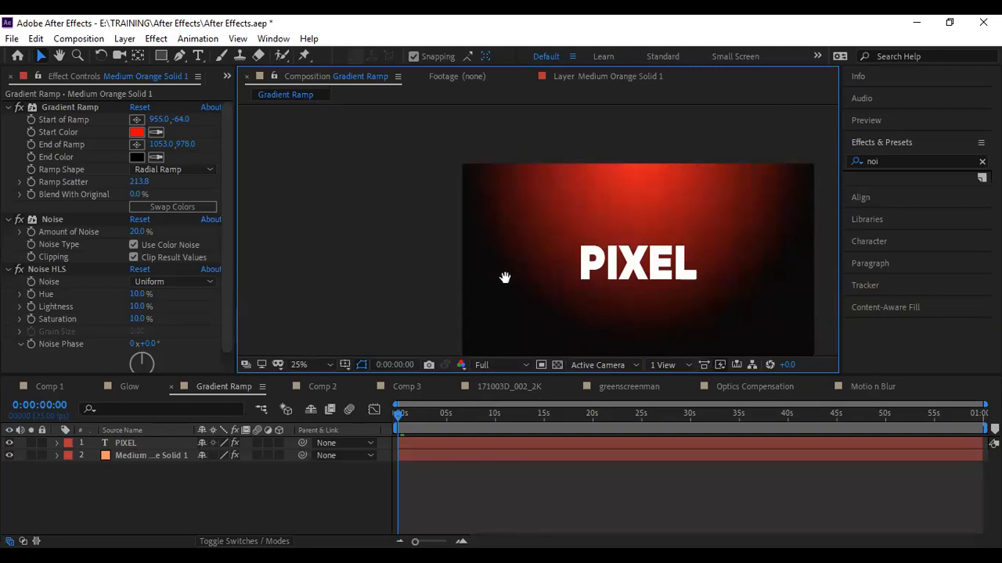
drag(505, 277, 450, 263)
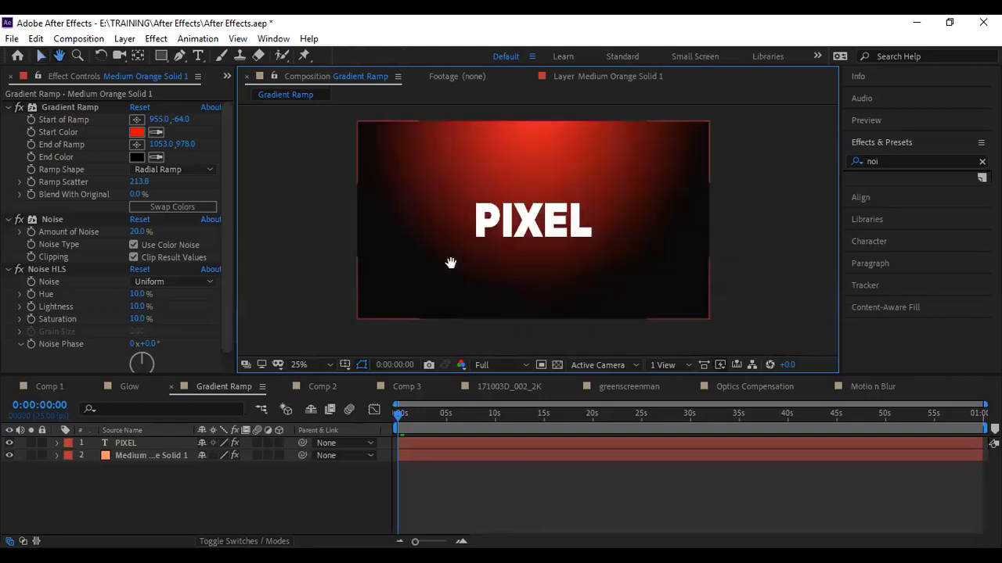
Create a 1920 x 1080 composition named "Gradient Ramp" and add a white solid of the same size
key(ctrl+n)
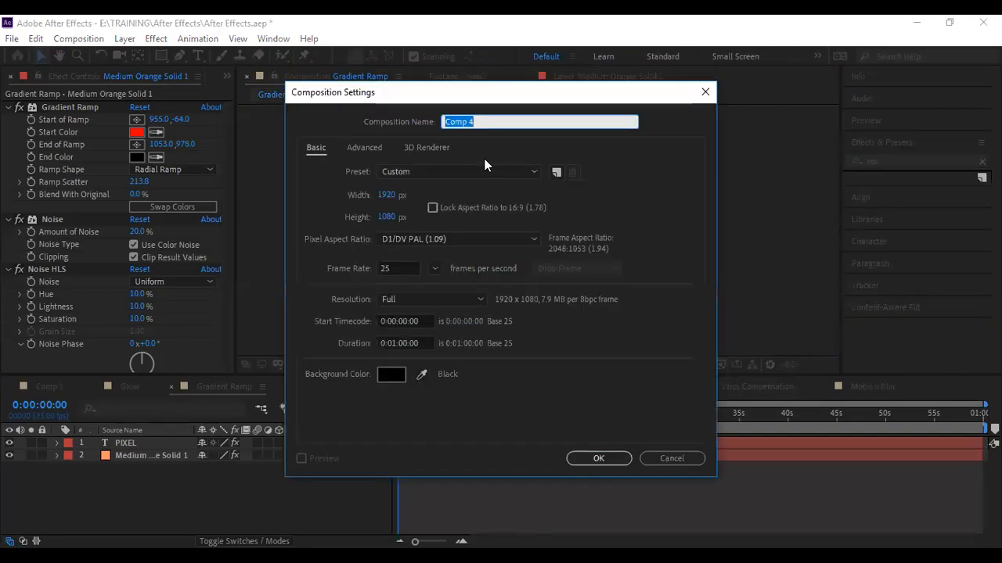
text(Gradient Ramp)
key(Return)
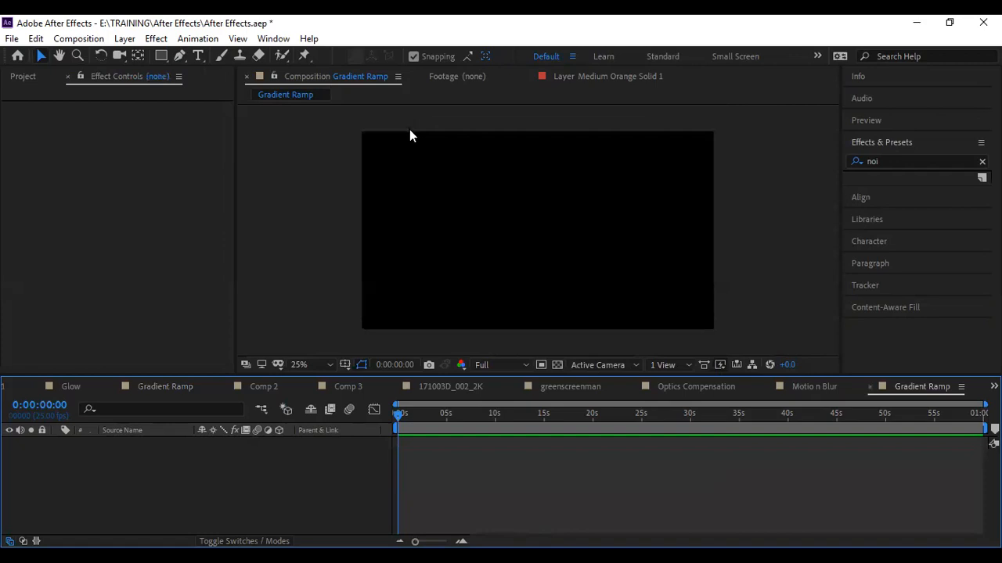
click(514, 241)
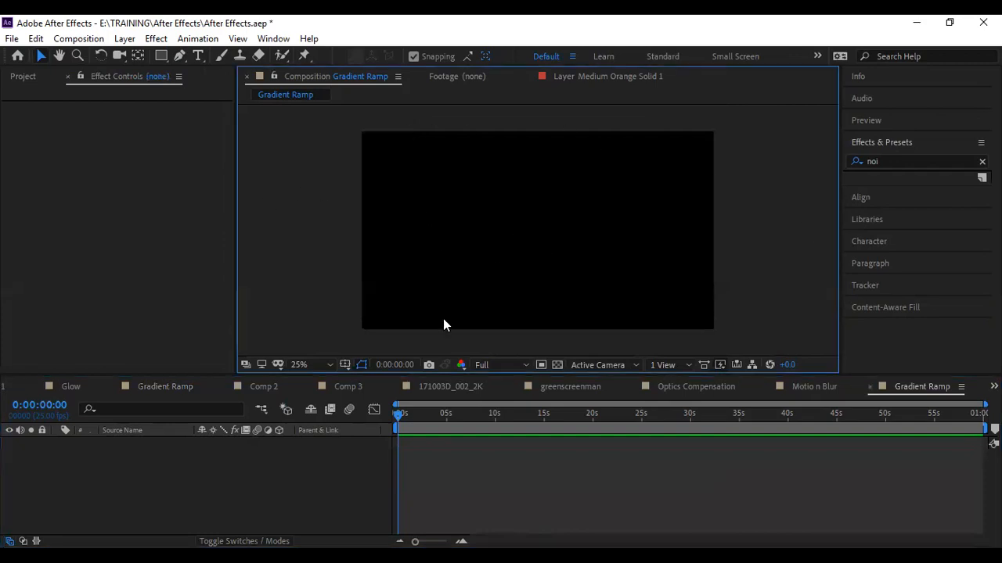
key(ctrl+y)
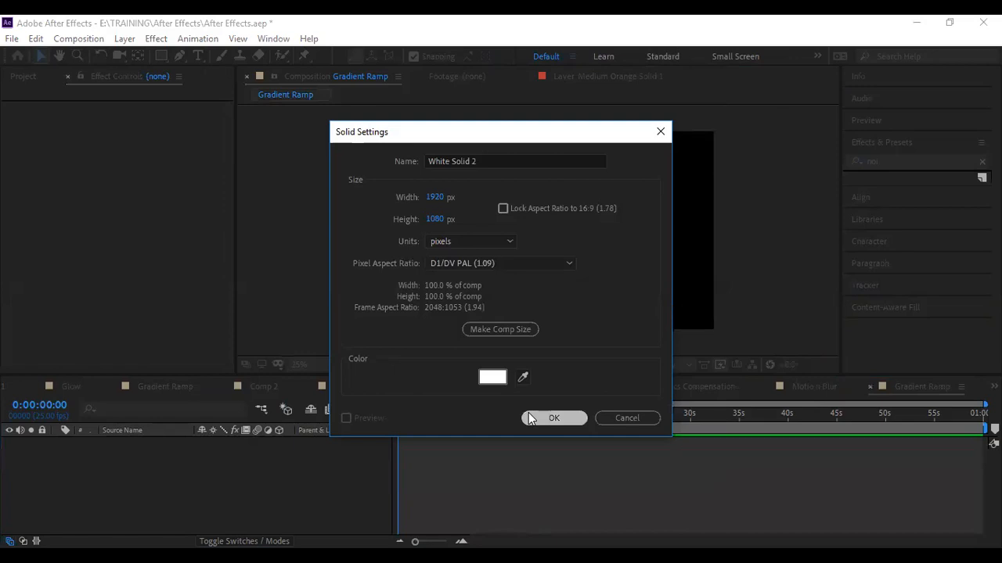
click(555, 416)
Search the effects for "ramp" and apply Gradient Ramp to the white solid
click(892, 161)
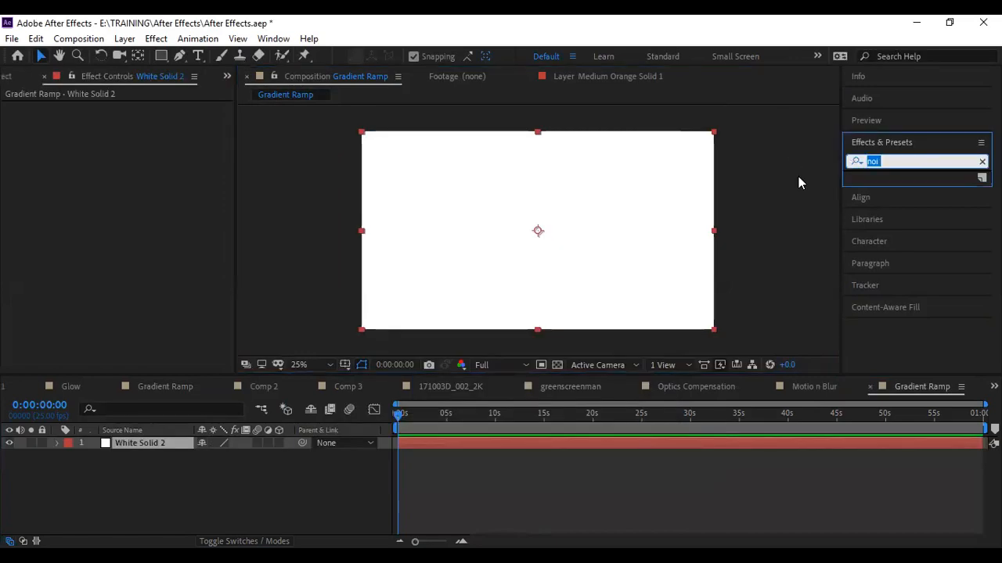
text(ramp)
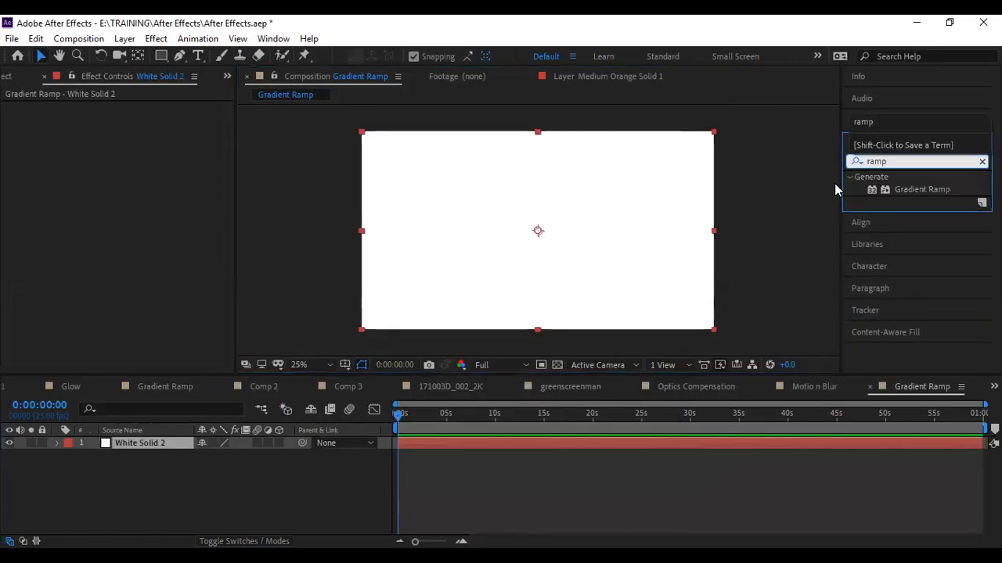
click(913, 189)
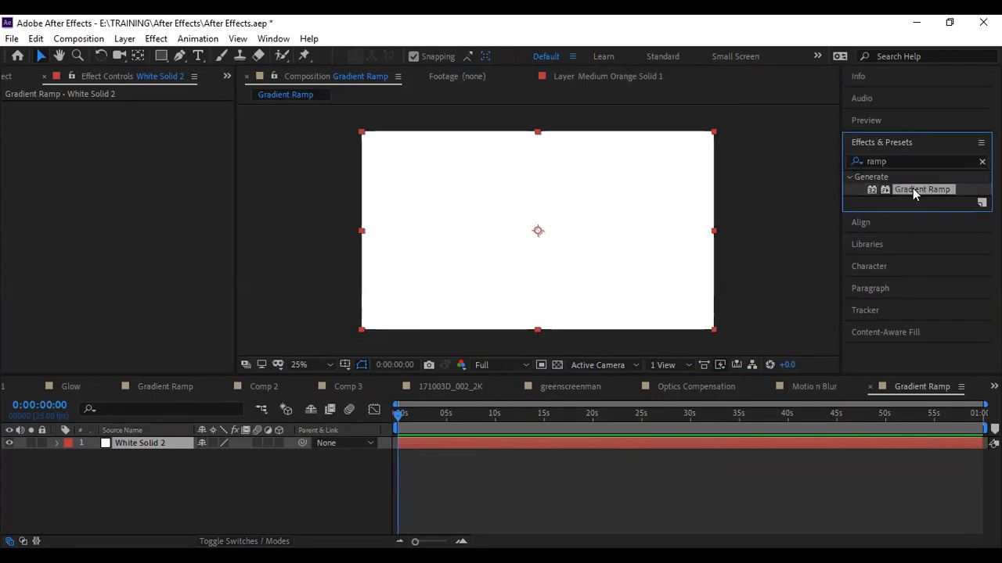
drag(899, 191, 526, 252)
Set the Gradient Ramp's start colour to pure red (FF0000) and its end colour to very dark brown (1D1000)
click(137, 136)
drag(718, 351, 768, 298)
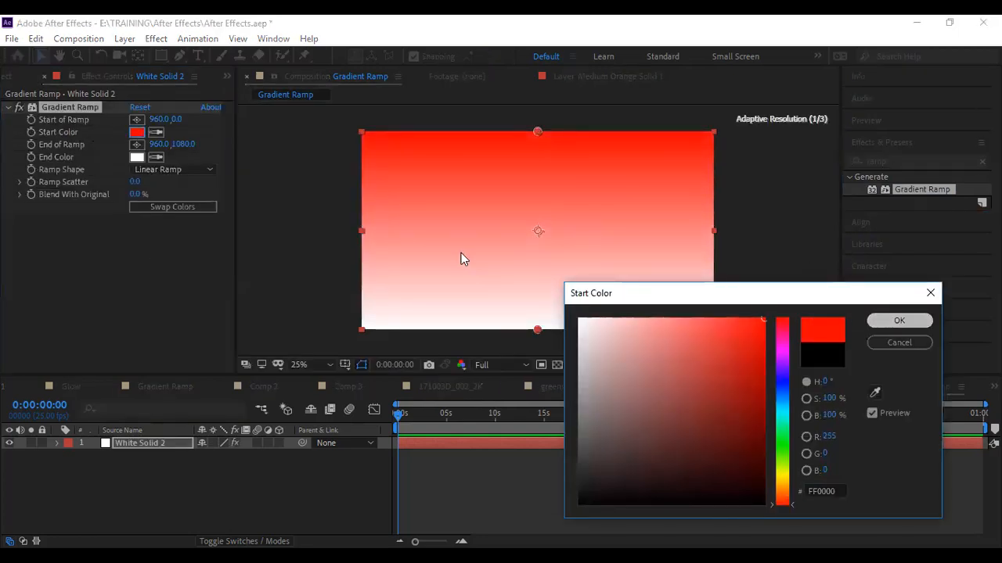
key(Return)
click(137, 157)
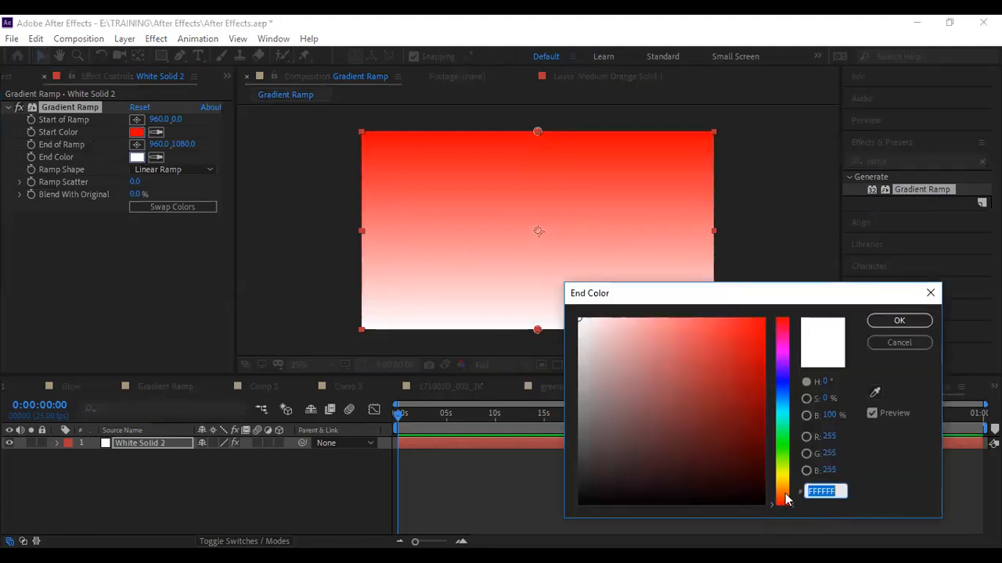
click(785, 492)
mouse_move(766, 452)
mouse_down()
mouse_move(788, 282)
mouse_move(749, 487)
mouse_move(763, 484)
mouse_up()
click(899, 321)
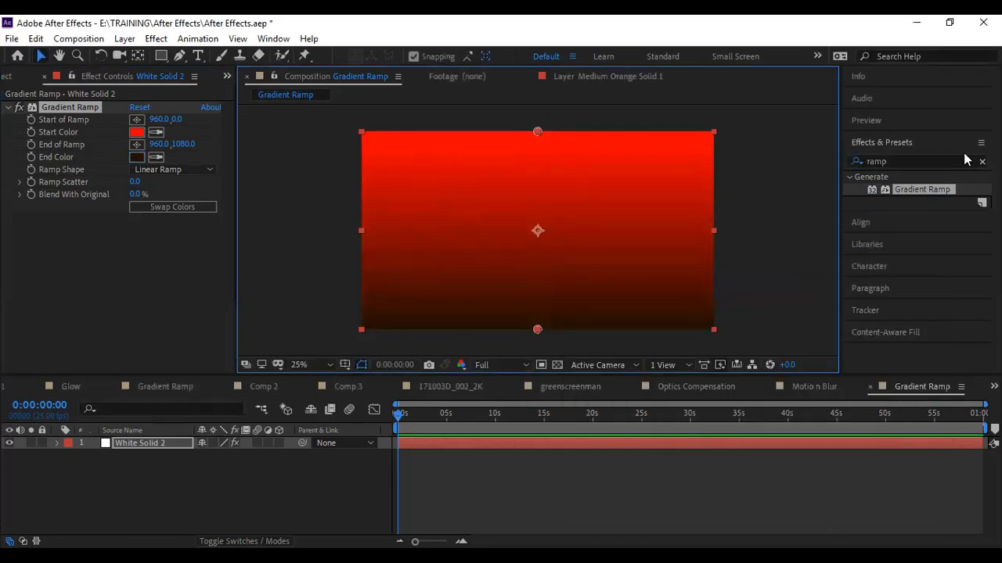
Search the effects for "noise", apply Noise to the solid and set its amount to 65%
drag(921, 161, 846, 178)
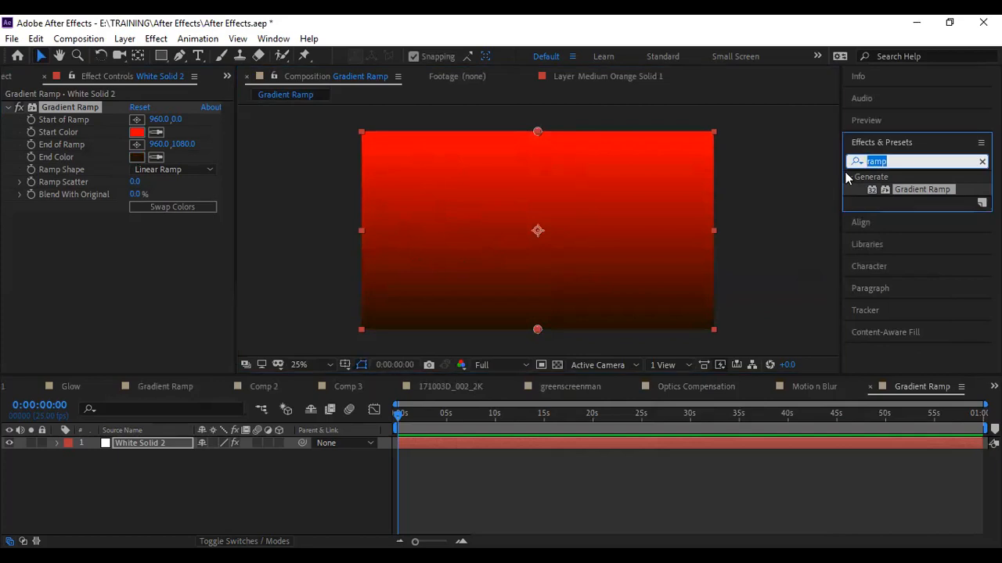
text(noise)
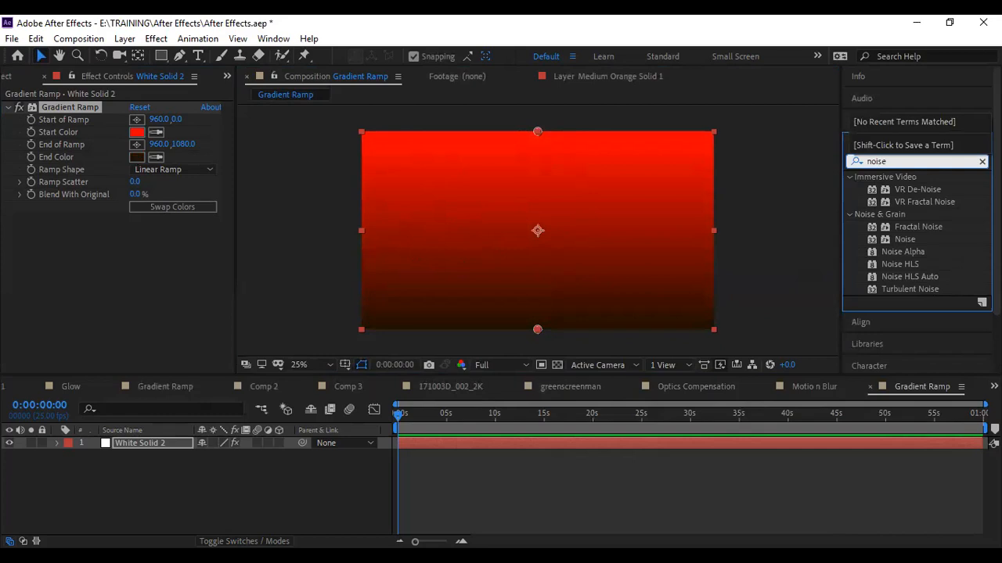
click(900, 238)
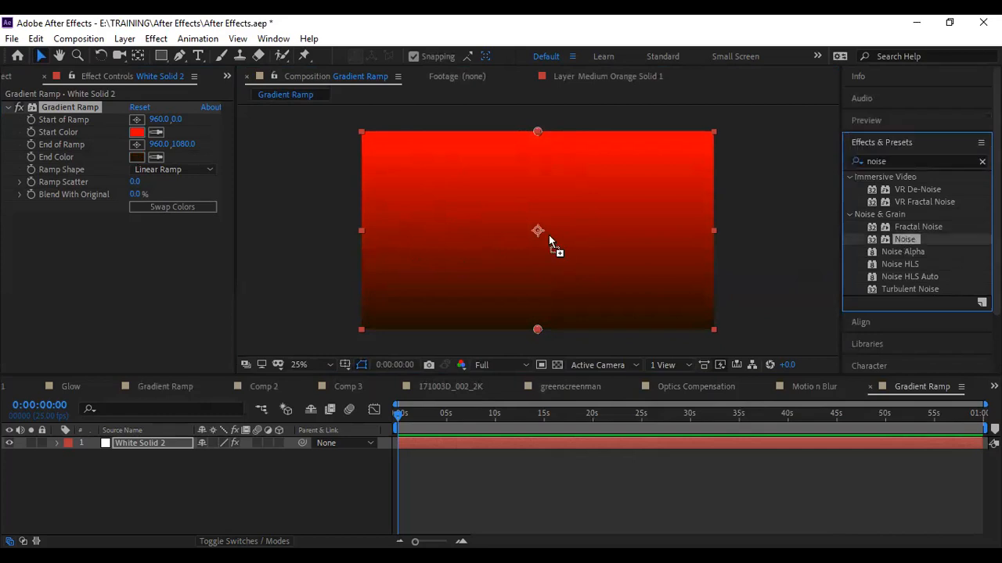
drag(535, 234, 534, 235)
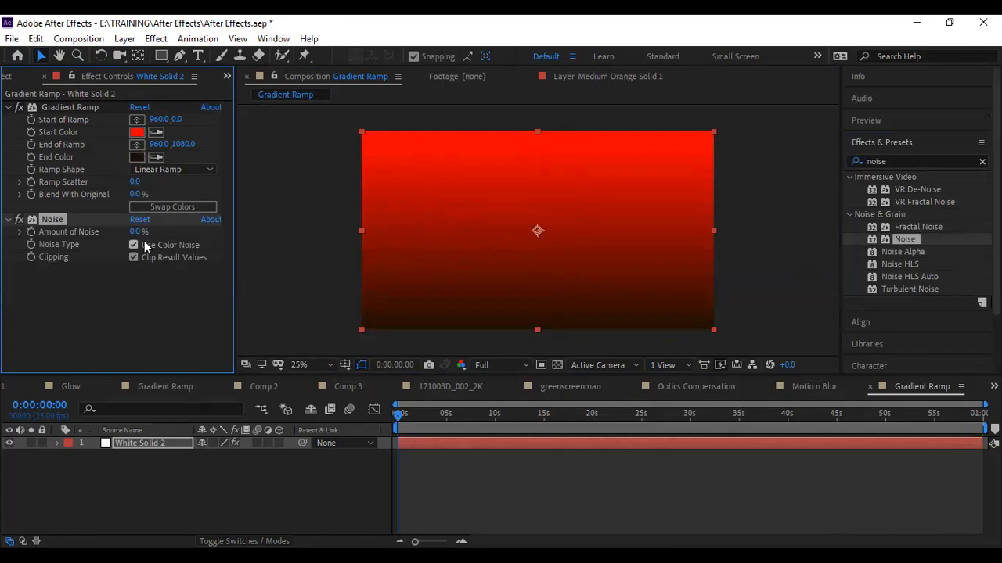
drag(136, 232, 144, 196)
drag(141, 234, 158, 229)
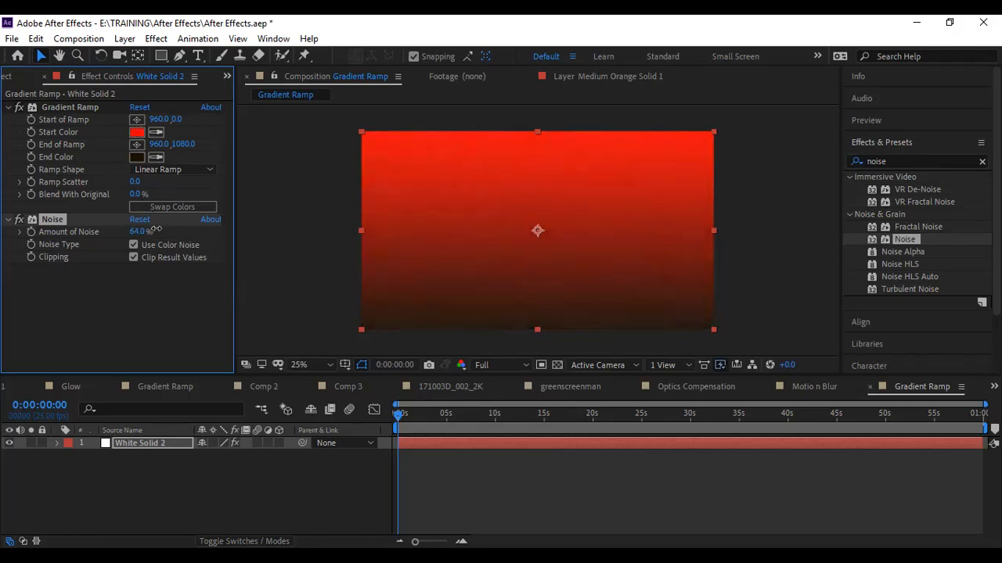
Change the Gradient Ramp's shape to Radial Ramp and darken its end colour to 0D0300
click(164, 174)
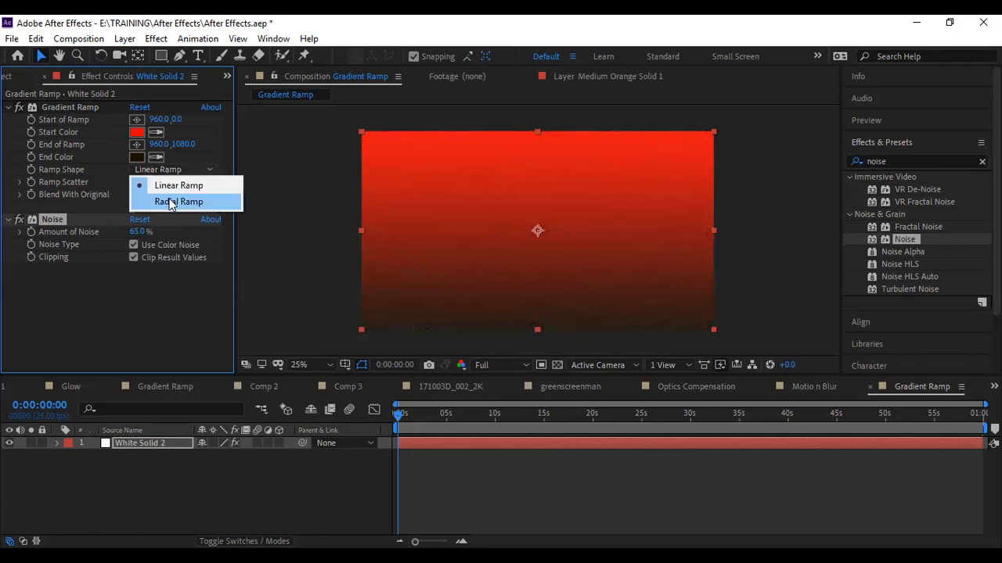
click(169, 203)
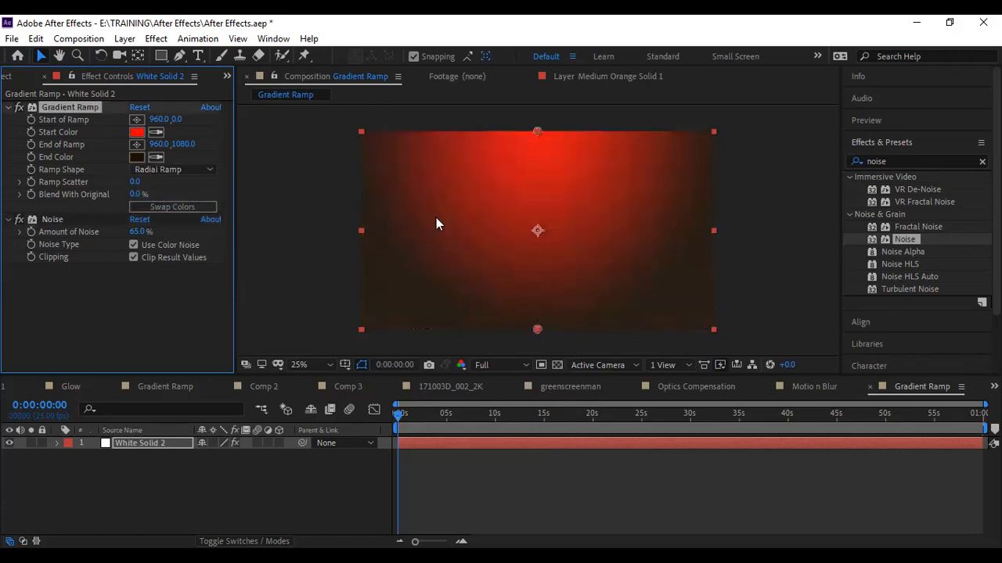
click(140, 156)
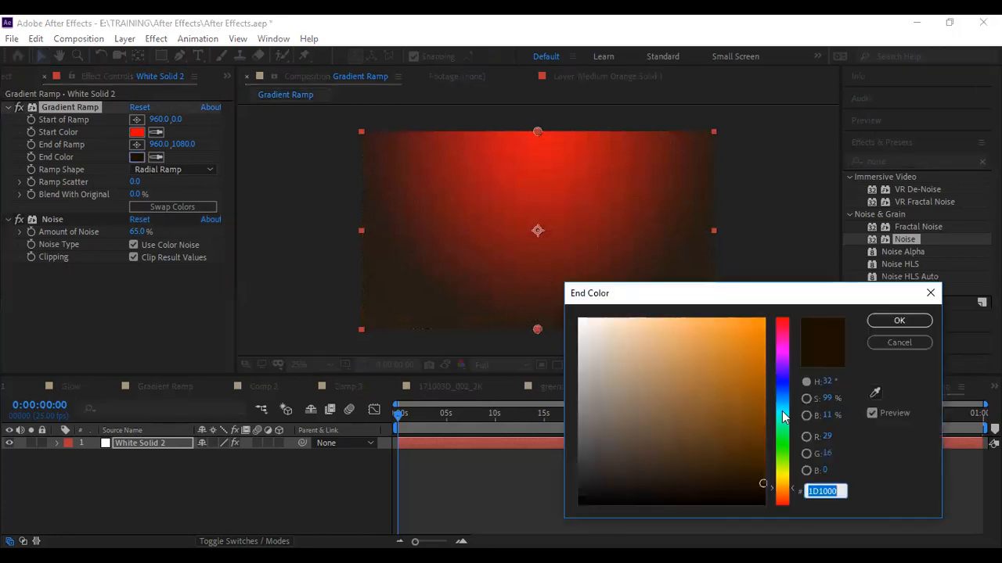
click(784, 496)
drag(786, 498, 786, 500)
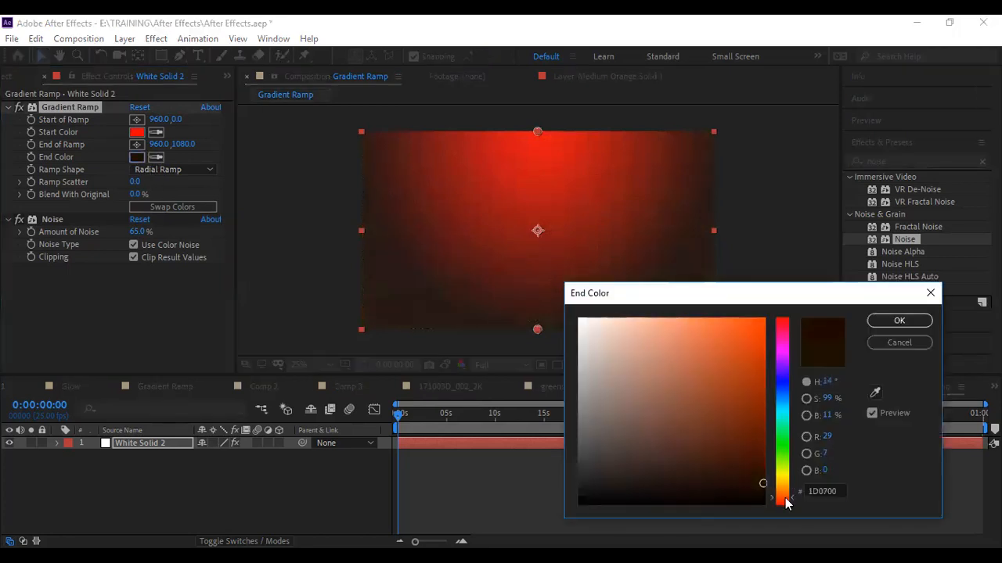
click(765, 496)
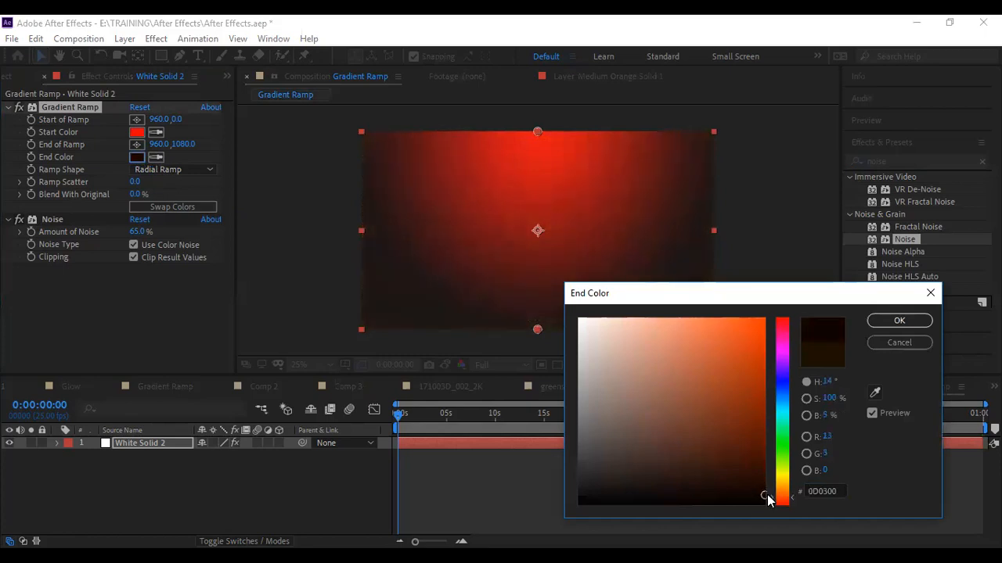
click(899, 320)
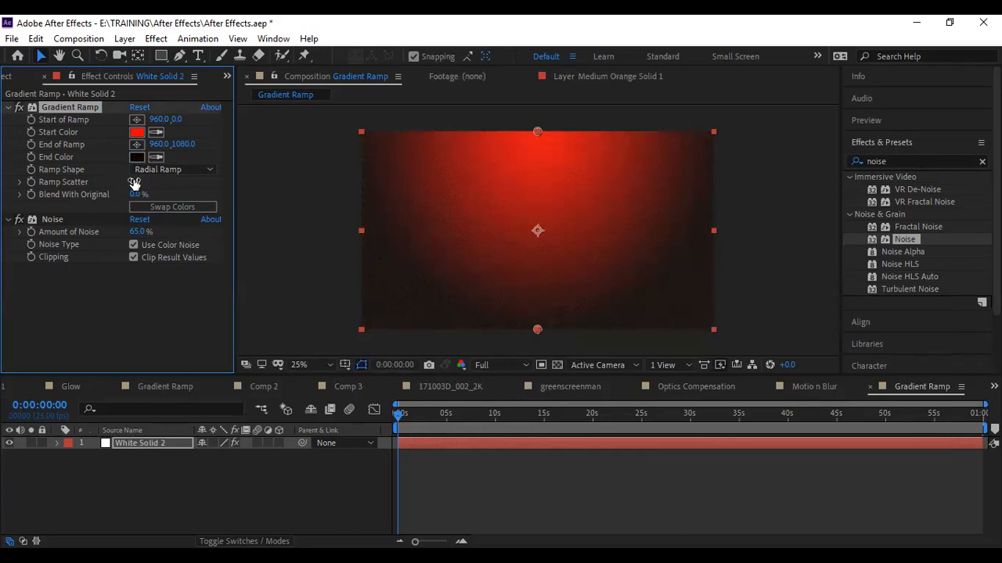
Set the Gradient Ramp's ramp scatter to 12.2 and deselect the solid
drag(133, 183, 174, 182)
drag(138, 182, 160, 183)
drag(134, 182, 183, 187)
click(751, 243)
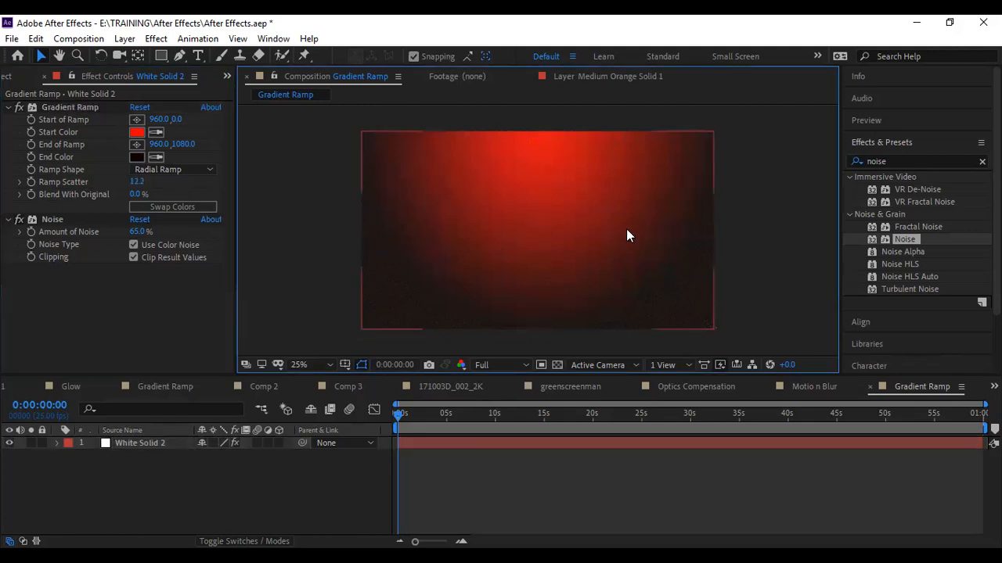
Add a text layer reading "PIXEL" over the gradient and enlarge its font size to 293 px
click(203, 54)
click(510, 227)
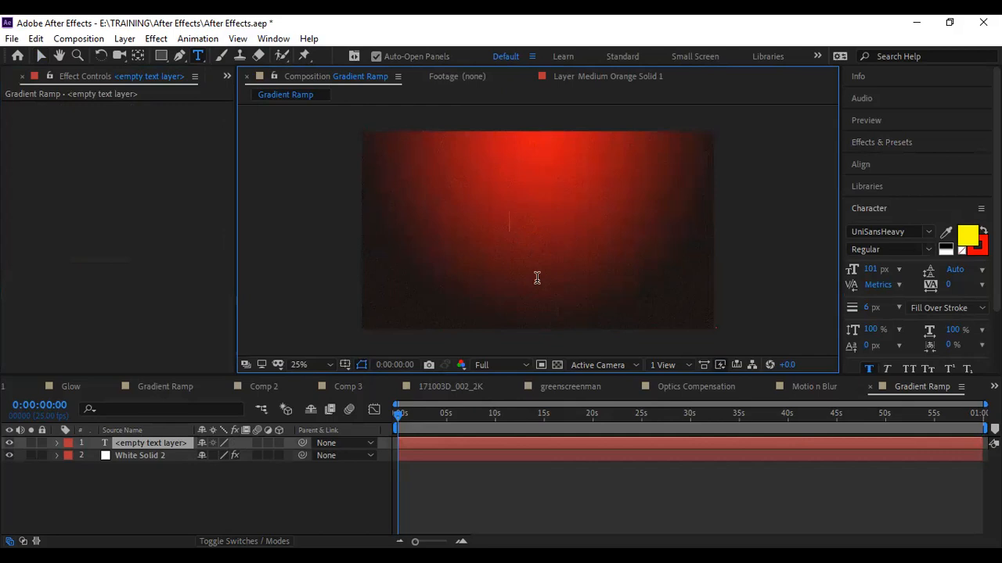
text(PIXEL)
key(KP_Enter)
key(ctrl+shift+period)
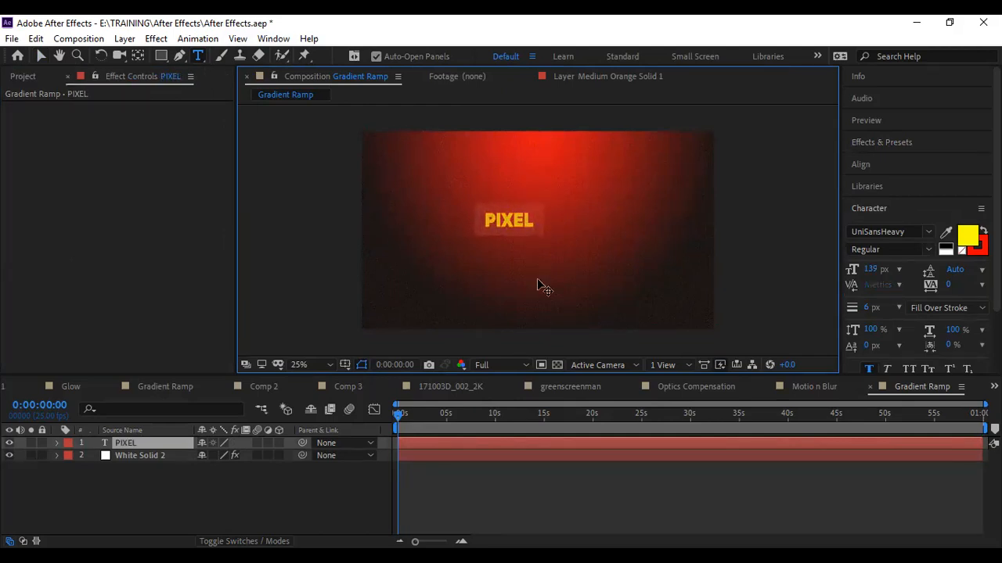
key(ctrl+shift+period)
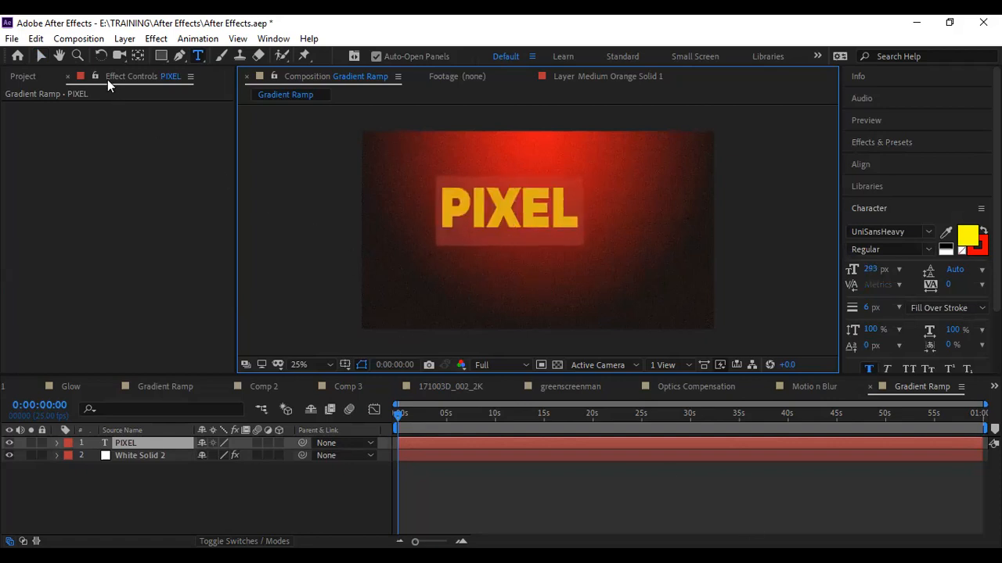
Centre the PIXEL text horizontally and vertically in the composition
click(43, 55)
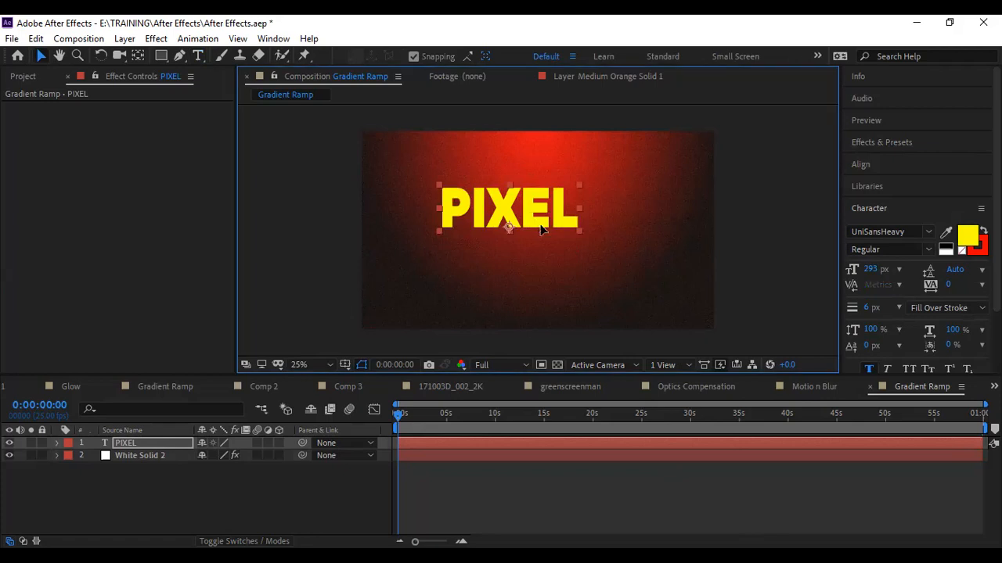
key(ctrl+Home)
mouse_move(559, 253)
mouse_down()
mouse_move(560, 283)
mouse_move(562, 248)
mouse_up()
key(ctrl+z)
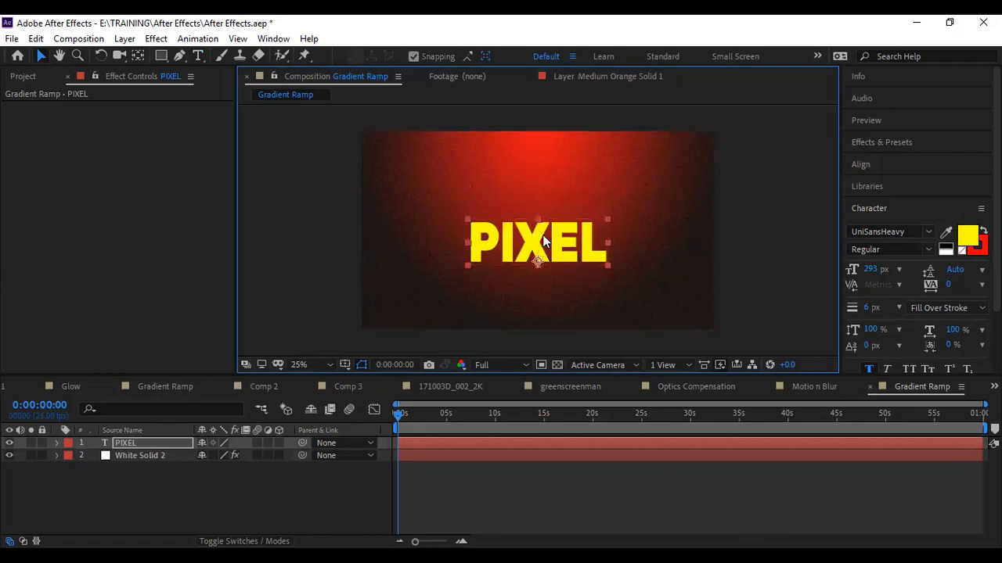
key(ctrl+z)
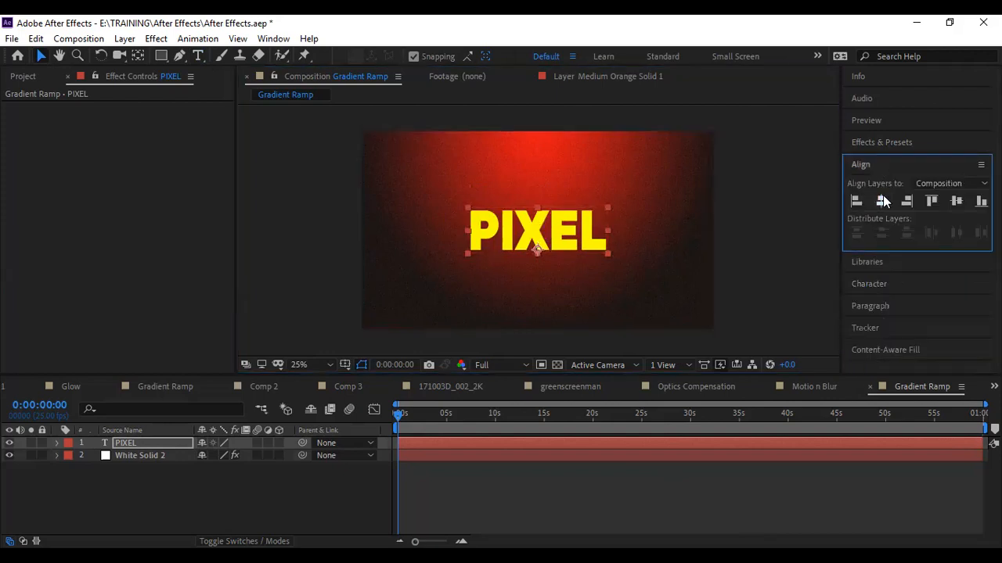
click(872, 163)
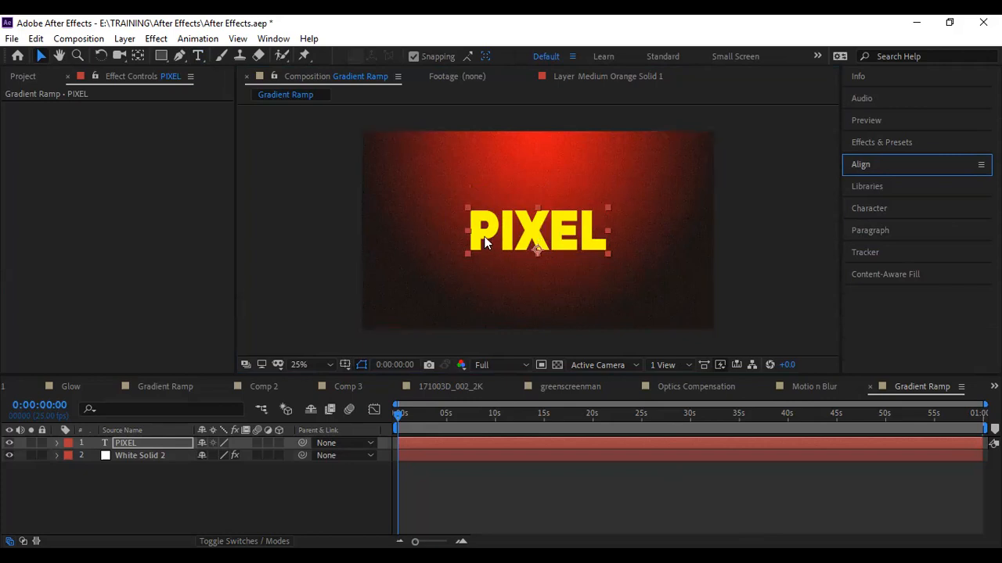
Increase the font size of the PIXEL text to 354 px, undoing the non-uniform scaling tried first
click(536, 235)
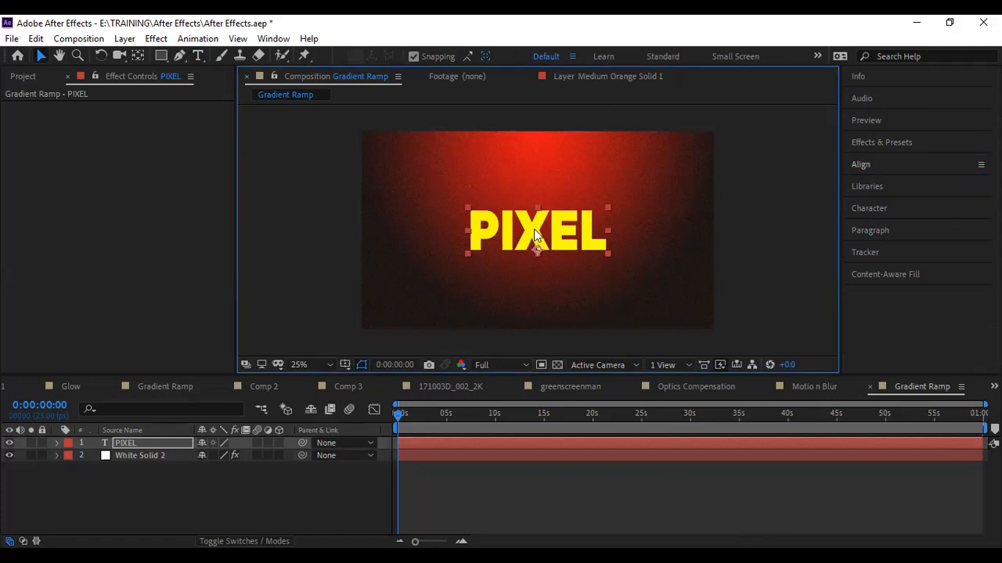
drag(607, 252, 613, 254)
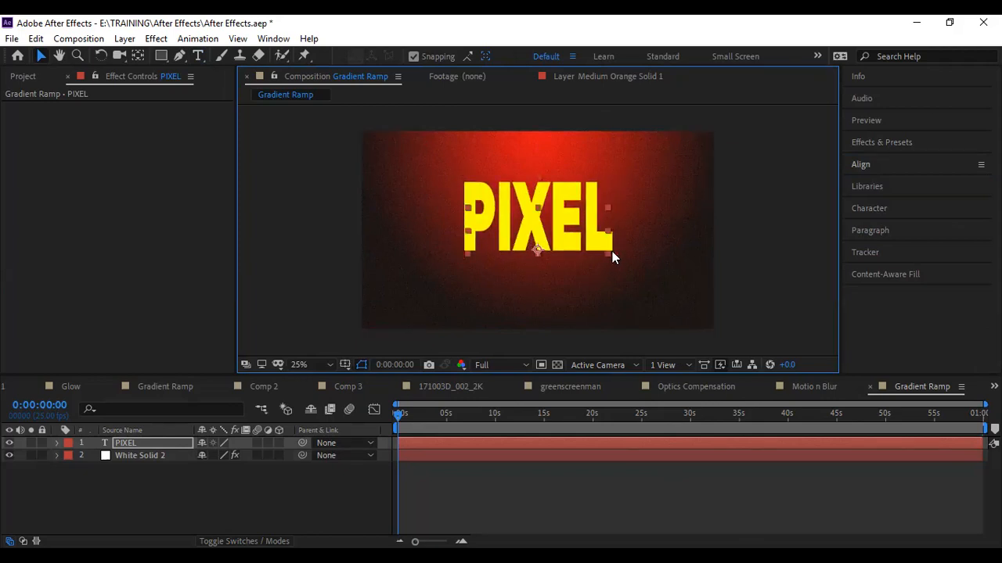
key(ctrl+z)
double_click(553, 231)
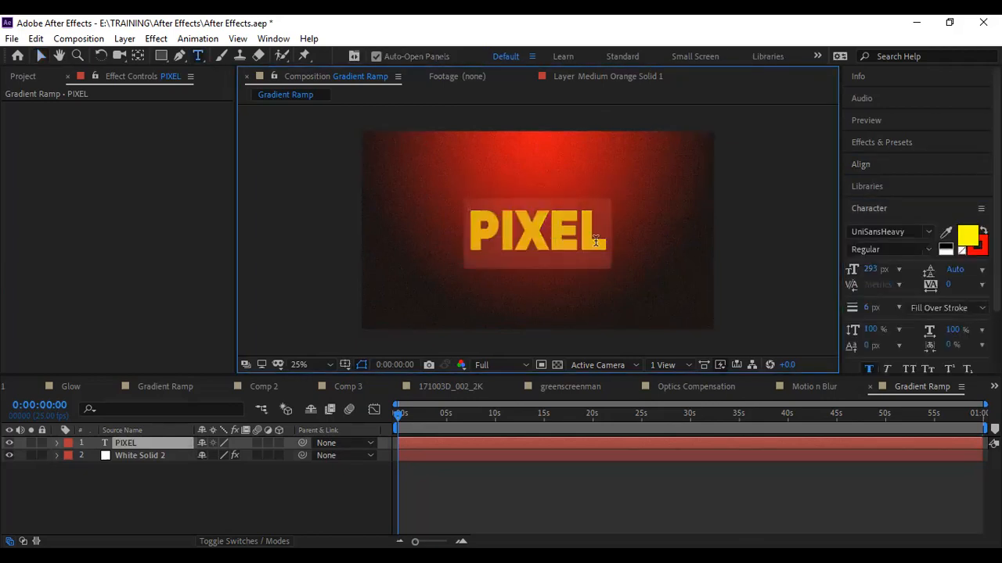
drag(870, 268, 917, 270)
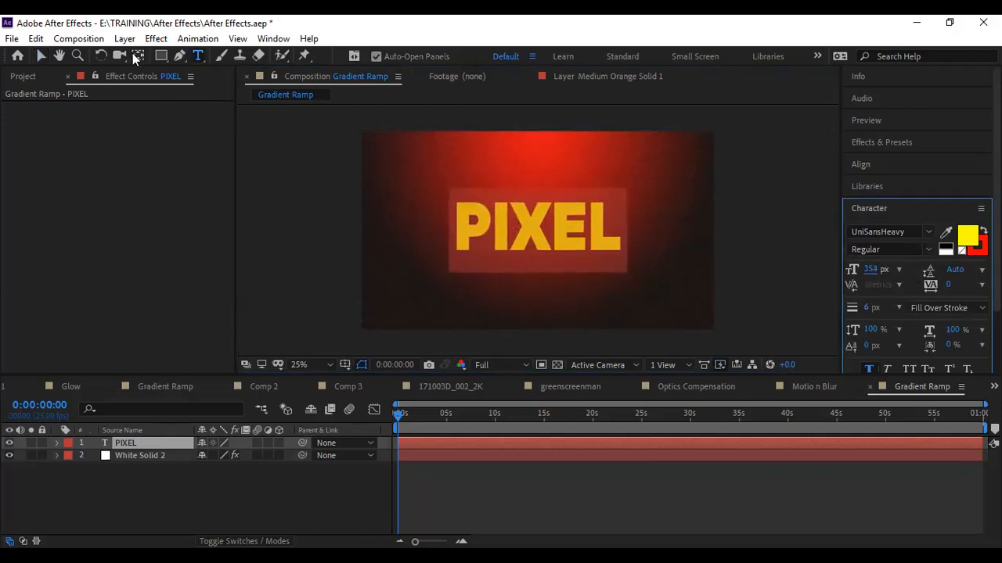
click(41, 56)
click(563, 235)
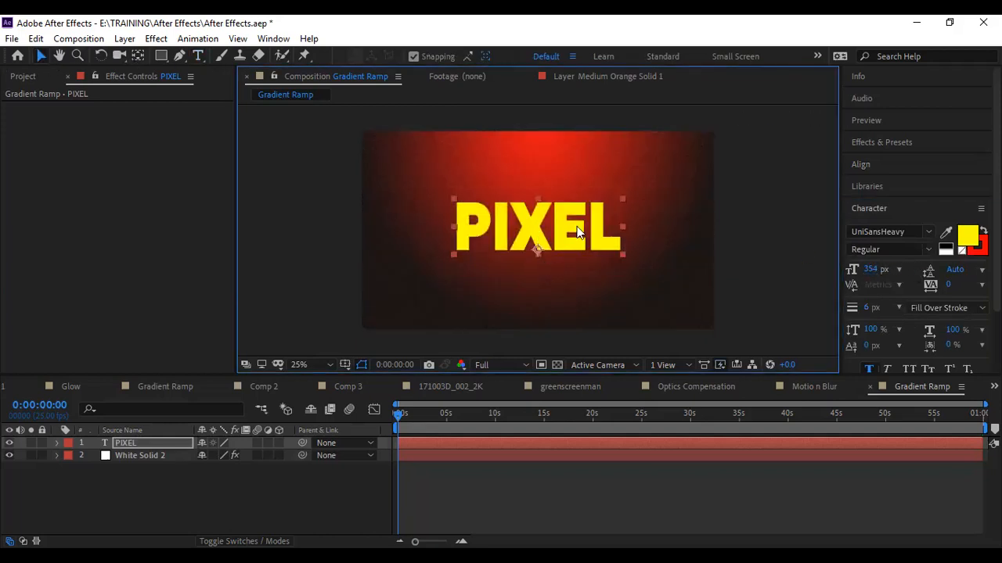
Search the effects for "drop sha" and apply Drop Shadow to the PIXEL text
click(896, 140)
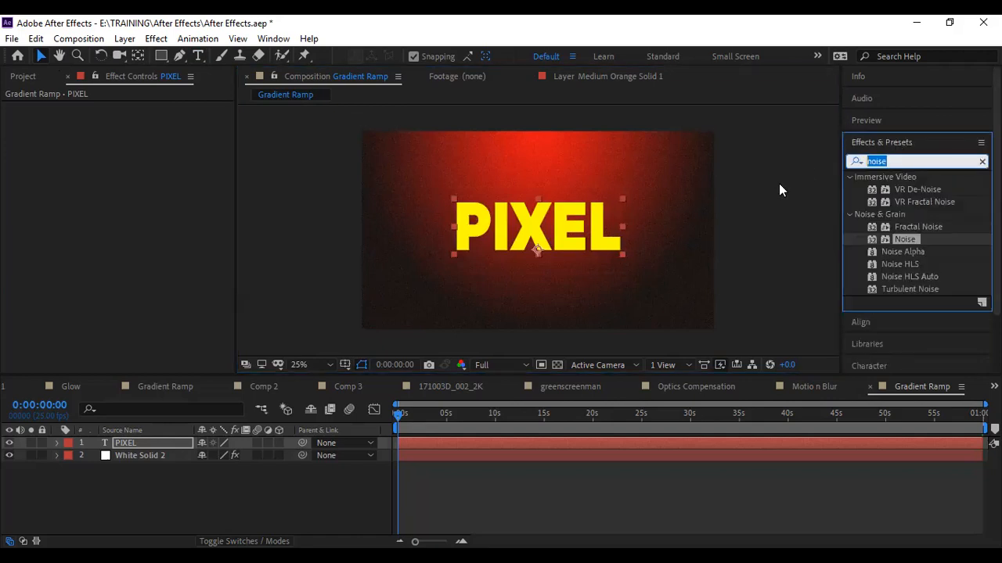
text(dop sha)
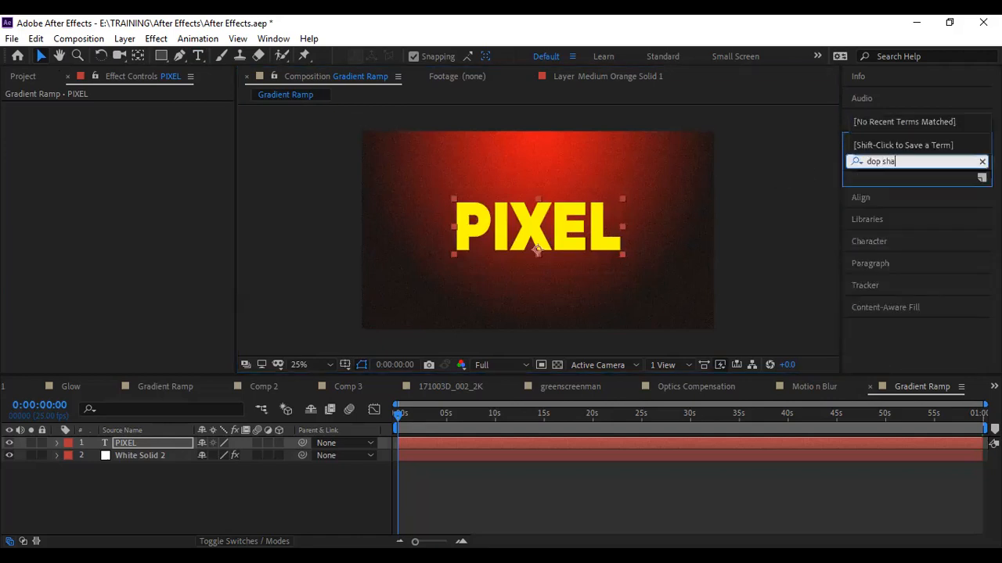
click(875, 175)
text(r)
drag(921, 189, 550, 223)
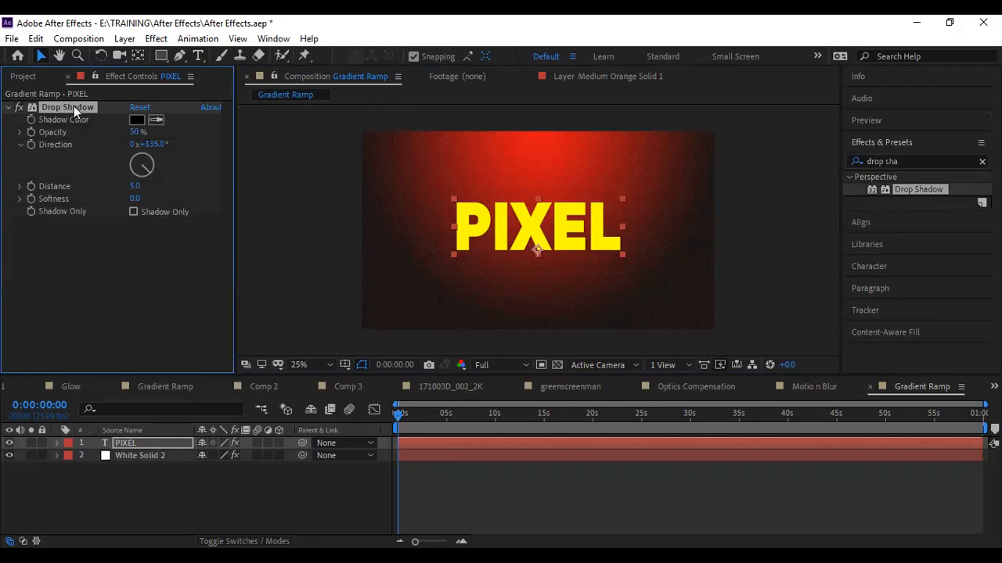
Try several greys for the Drop Shadow's colour and settle on near-black 030303
click(137, 120)
drag(575, 480, 580, 490)
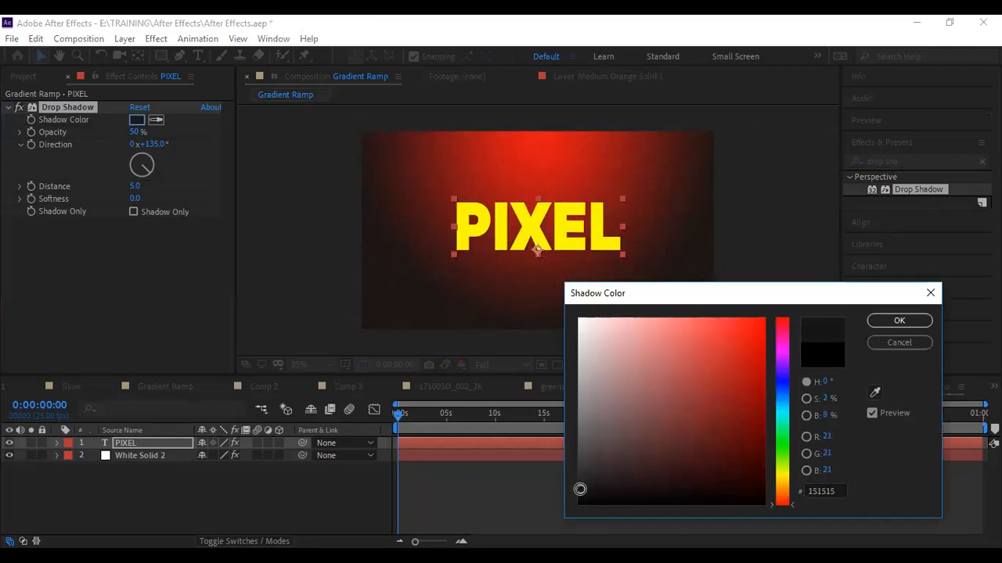
click(580, 494)
mouse_move(579, 493)
mouse_down()
mouse_move(580, 443)
mouse_move(579, 459)
mouse_up()
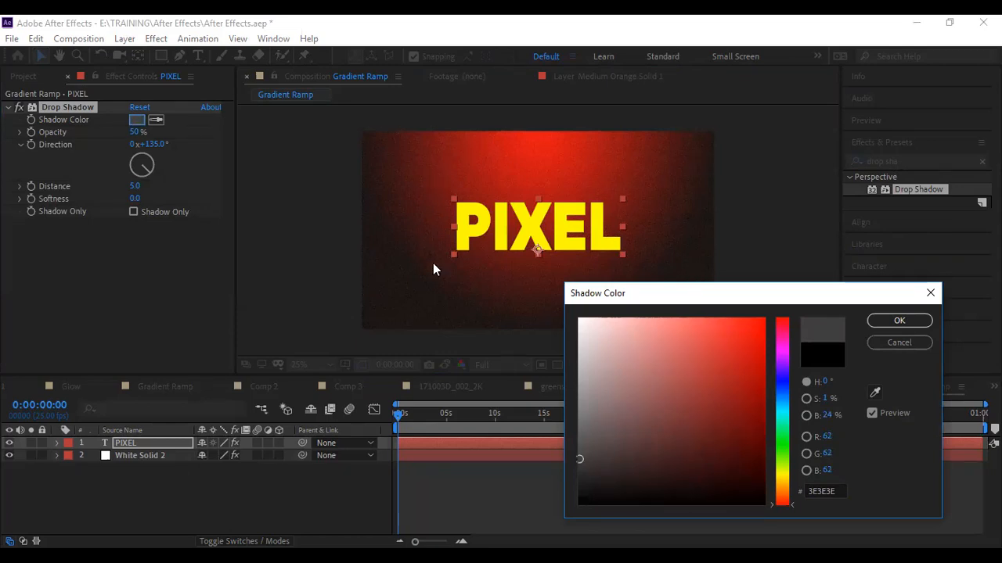
drag(576, 479, 580, 501)
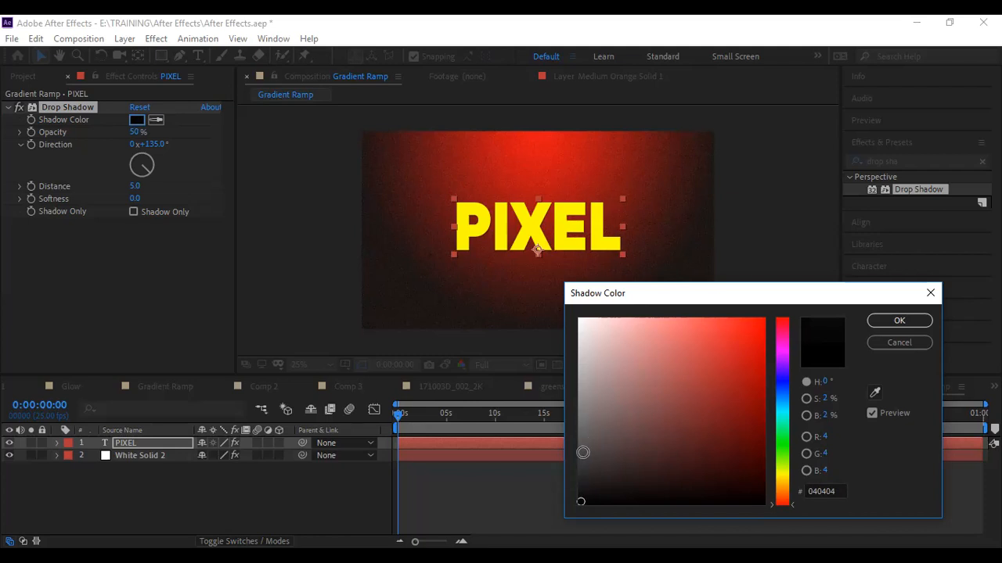
click(582, 448)
drag(582, 446, 582, 502)
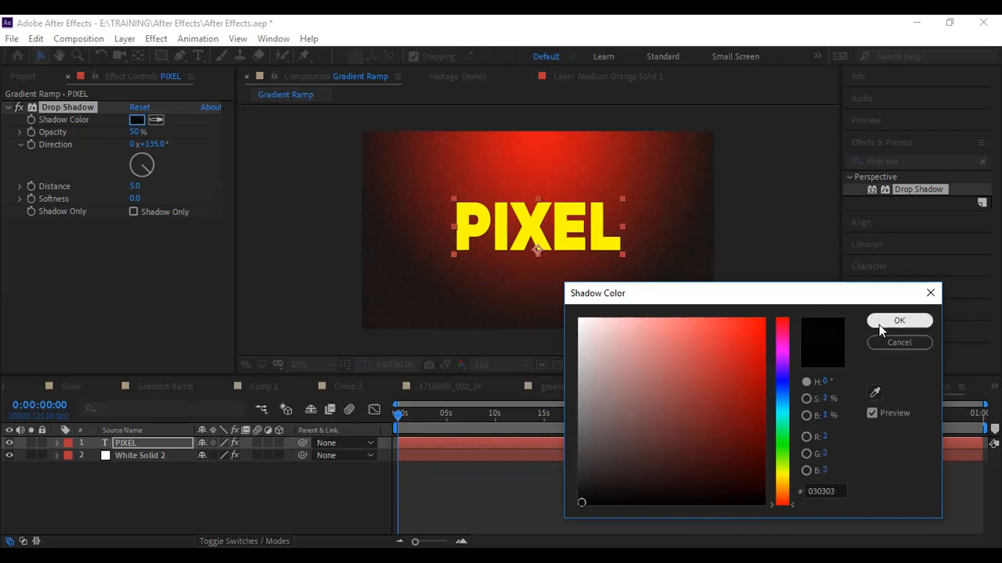
click(898, 321)
Set the Drop Shadow's opacity to 43% and its distance to 21
key(period)
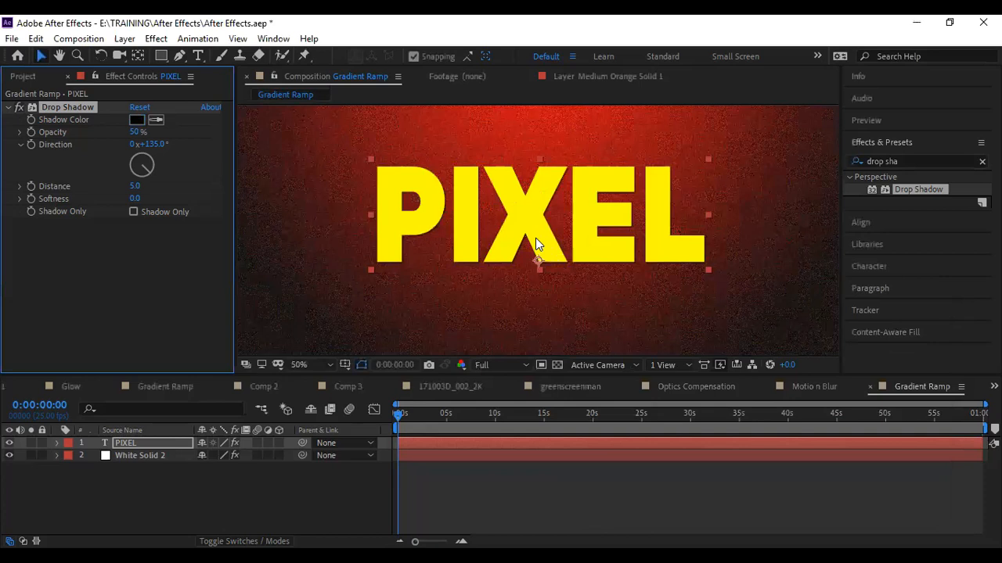
drag(135, 185, 148, 142)
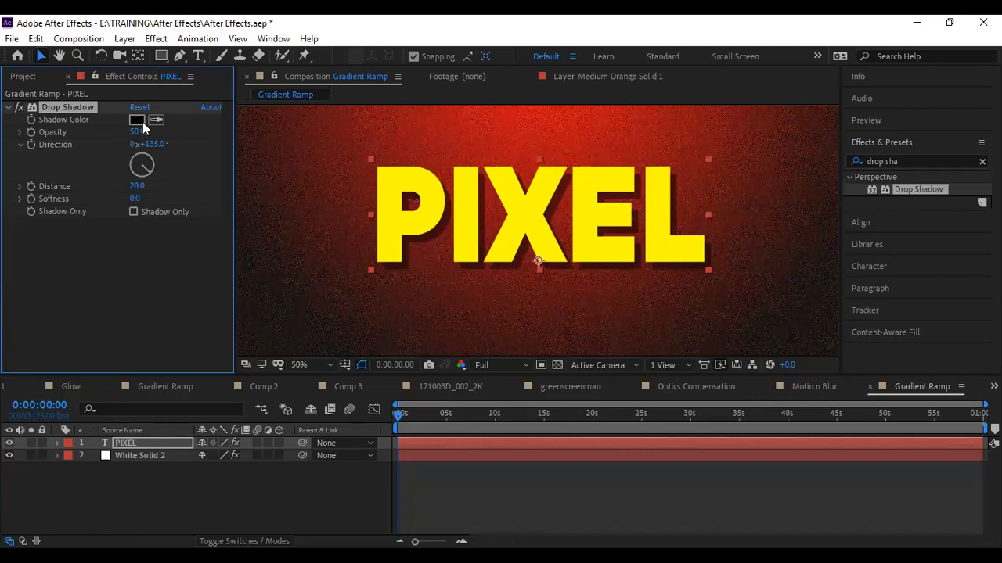
mouse_move(132, 132)
mouse_down()
mouse_move(80, 141)
mouse_move(129, 135)
mouse_up()
mouse_move(138, 187)
mouse_down()
mouse_move(160, 196)
mouse_move(126, 199)
mouse_up()
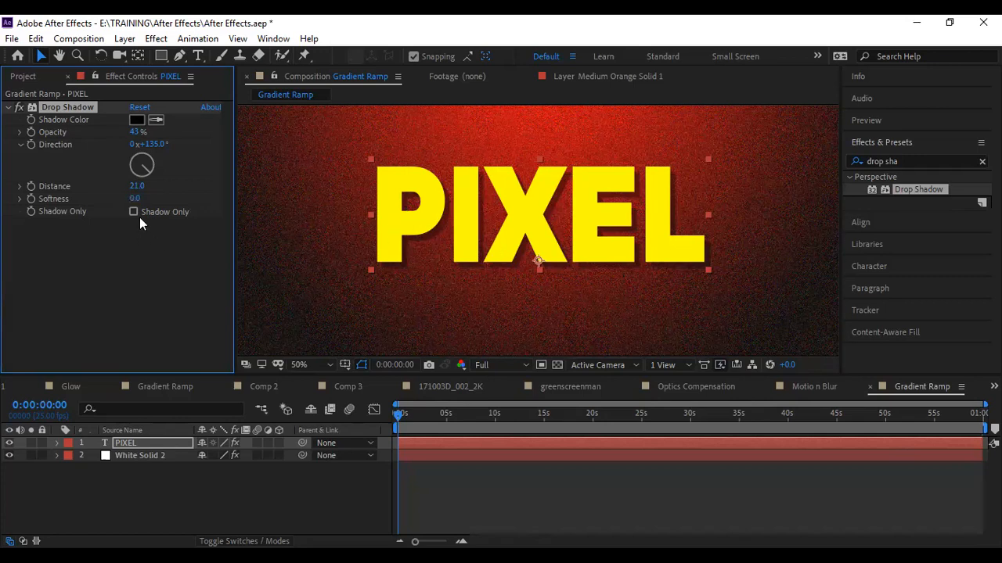
Turn on Shadow Only to isolate the shadow, set its softness to 55, and turn Shadow Only off again
click(133, 212)
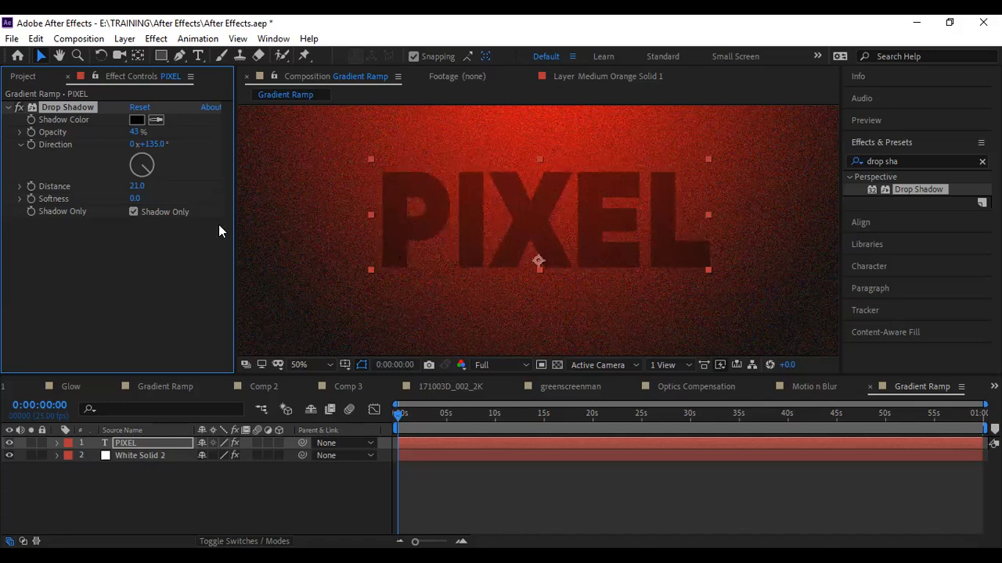
drag(137, 199, 162, 198)
click(137, 198)
text(0)
key(Return)
drag(87, 199, 137, 201)
click(135, 211)
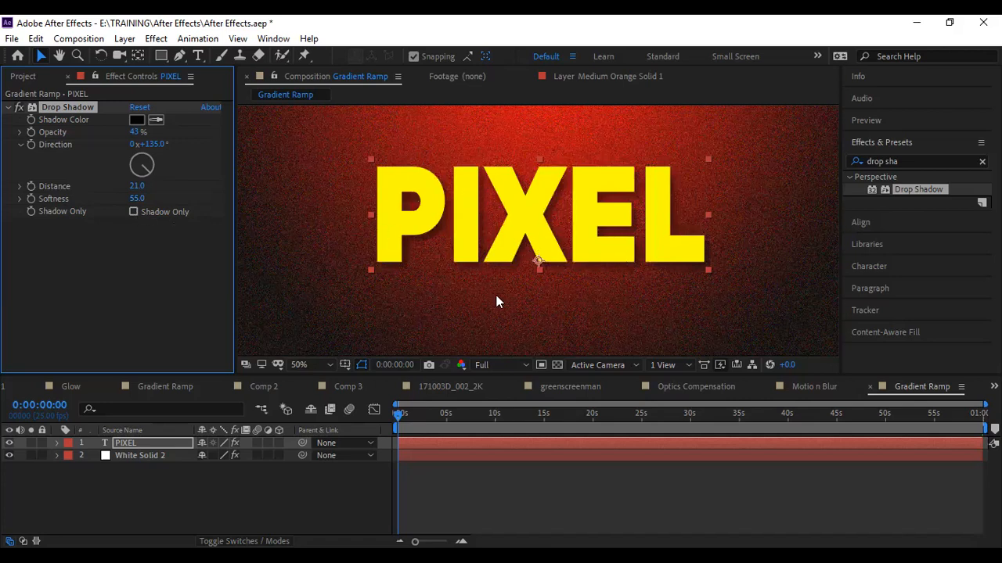
Increase the Drop Shadow's distance to 33 and softness to 71, and leave all layers deselected with the whole composition in view
mouse_move(138, 186)
mouse_down()
mouse_move(155, 185)
mouse_move(135, 191)
mouse_move(147, 198)
mouse_up()
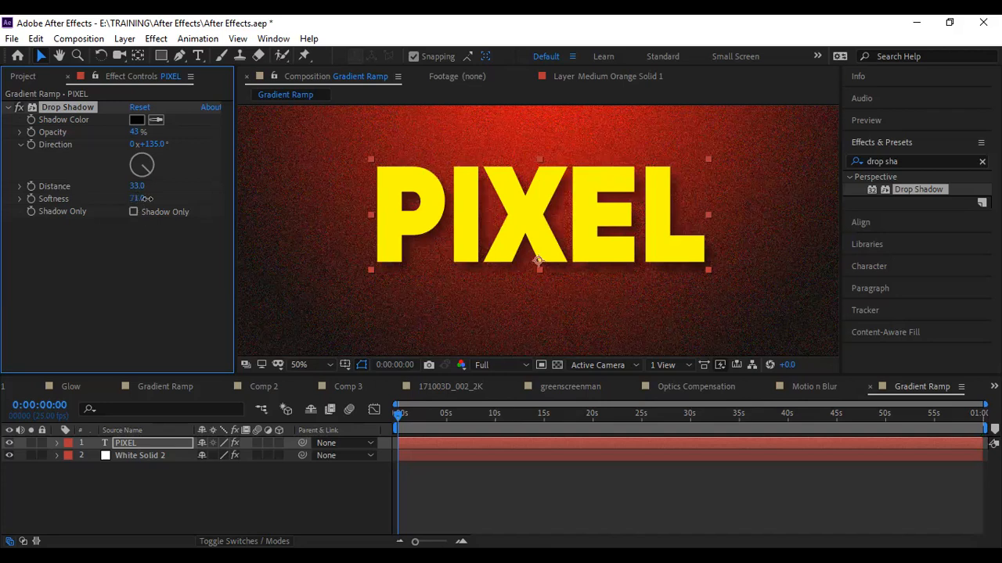
click(651, 297)
scroll(640, 219, down, 2)
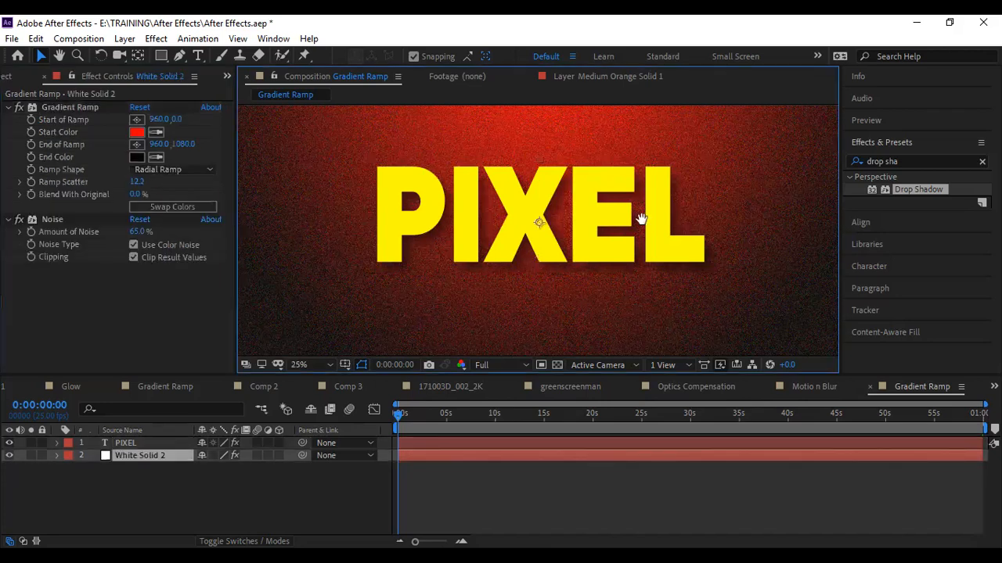
click(780, 236)
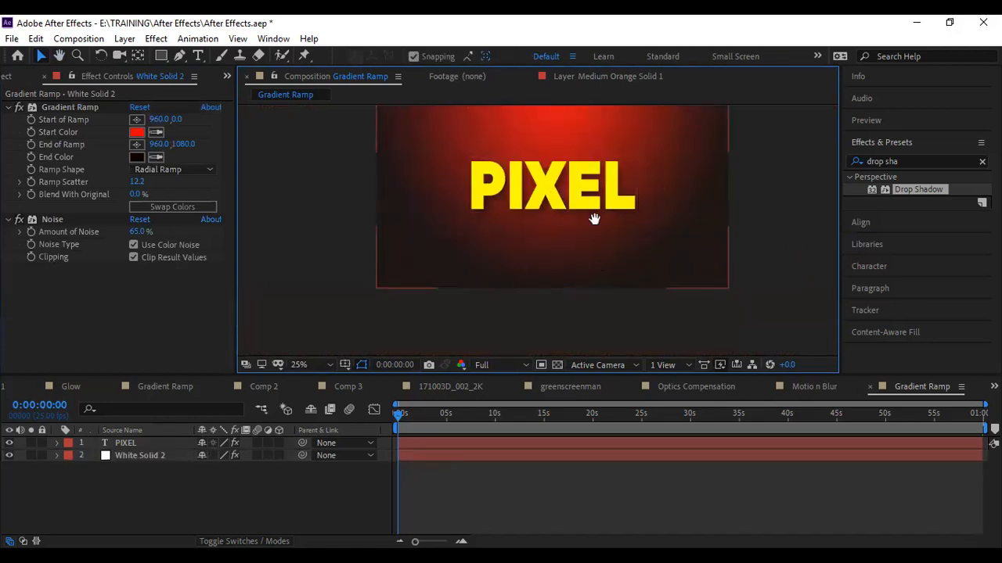
drag(594, 220, 589, 252)
key(v)
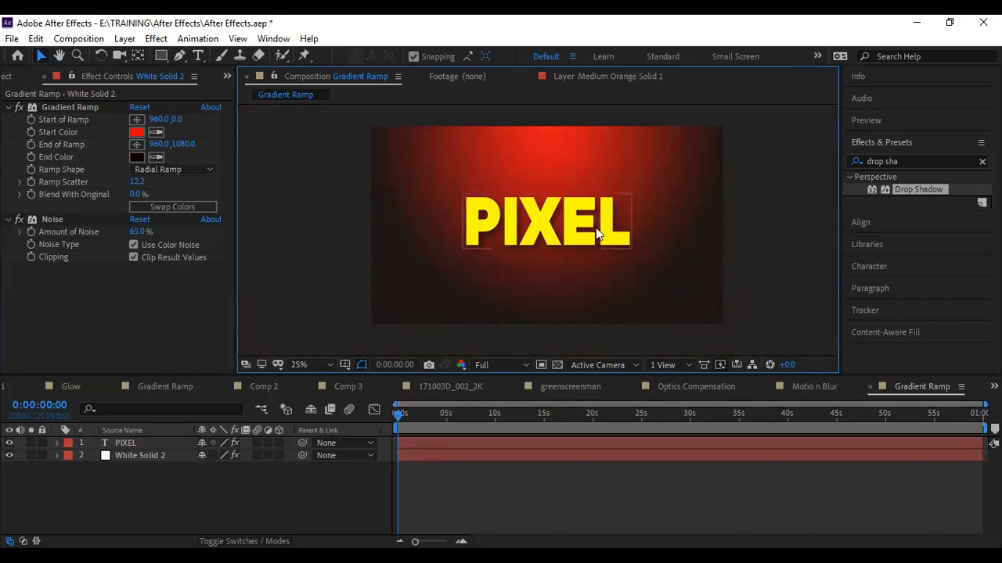
Clear the Drop Shadow search from the effects list and leave all layers of the Gradient Ramp composition deselected
click(585, 180)
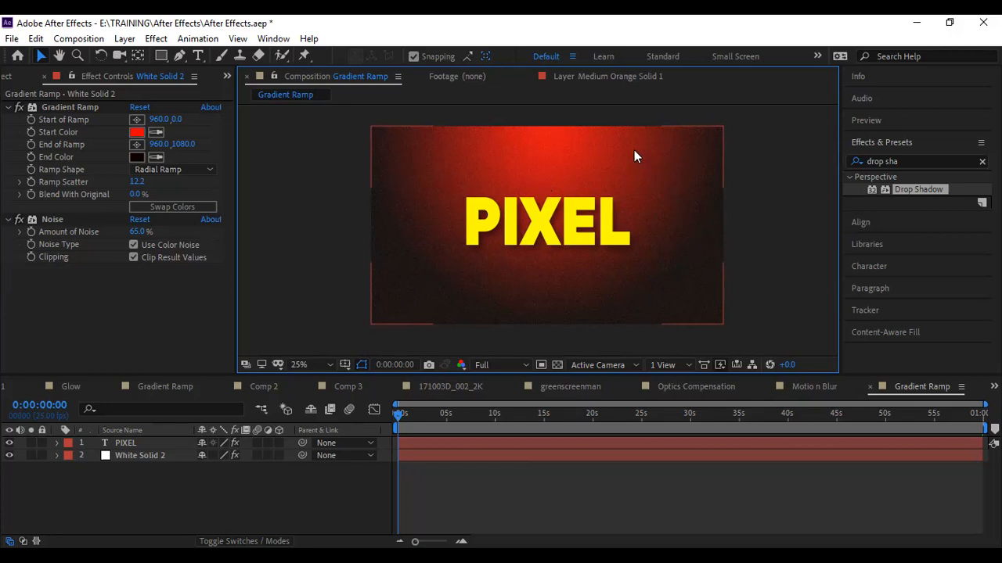
click(907, 163)
key(BackSpace)
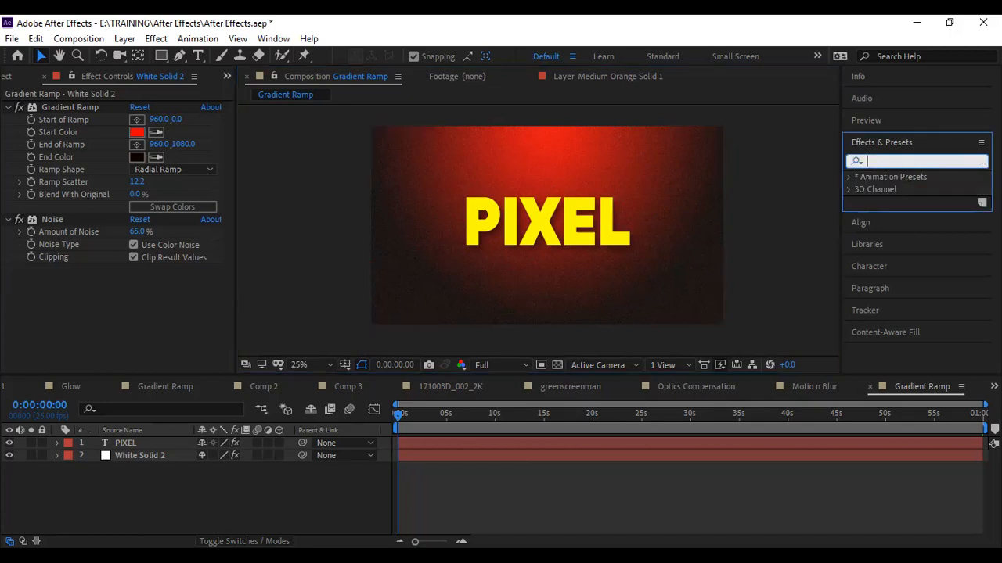
click(516, 162)
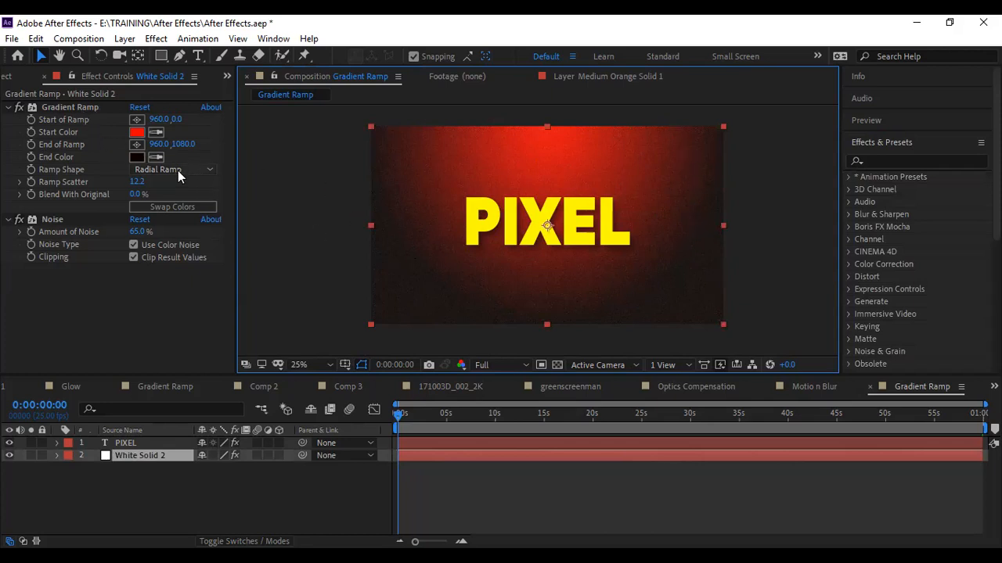
click(752, 252)
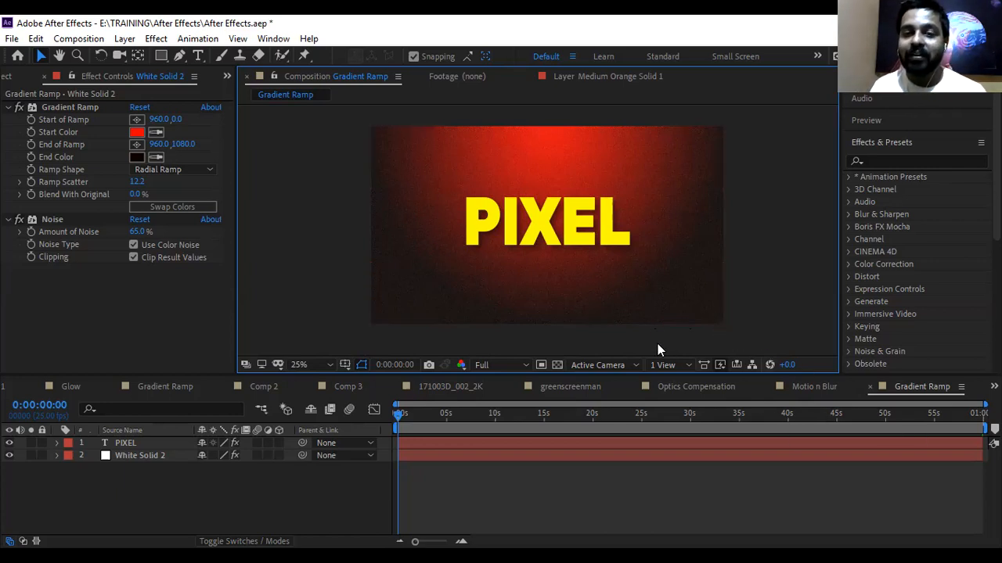
click(554, 241)
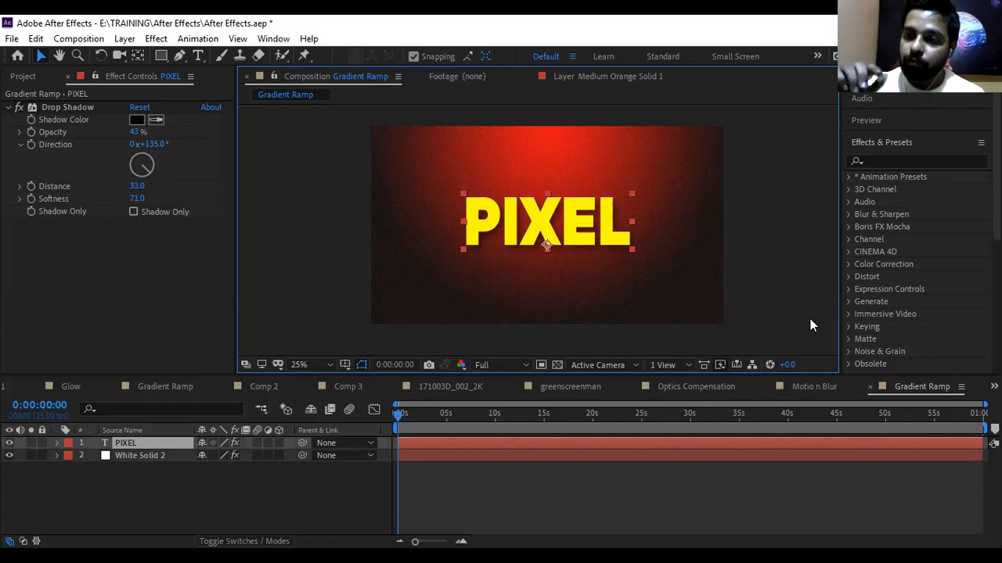
click(692, 311)
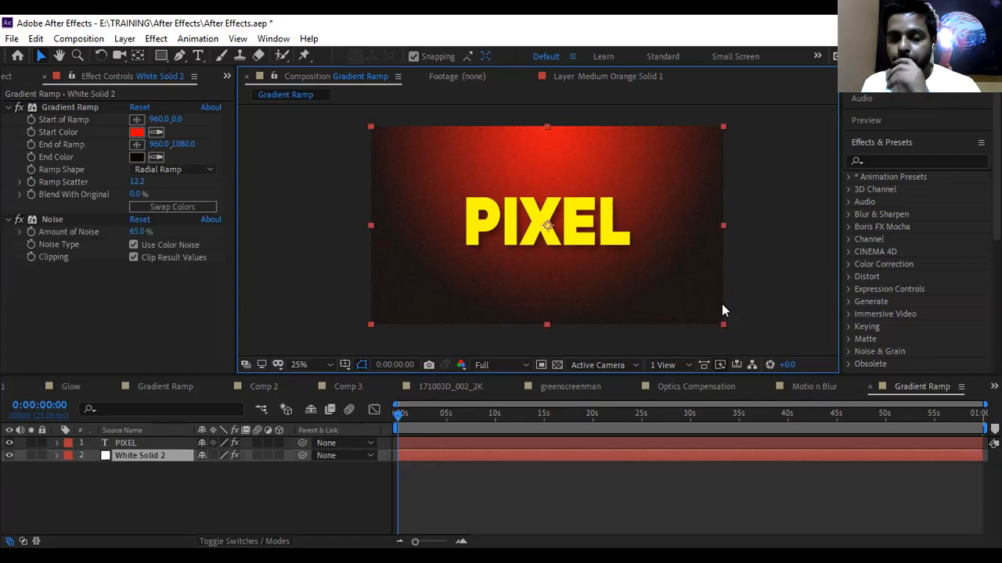
click(782, 232)
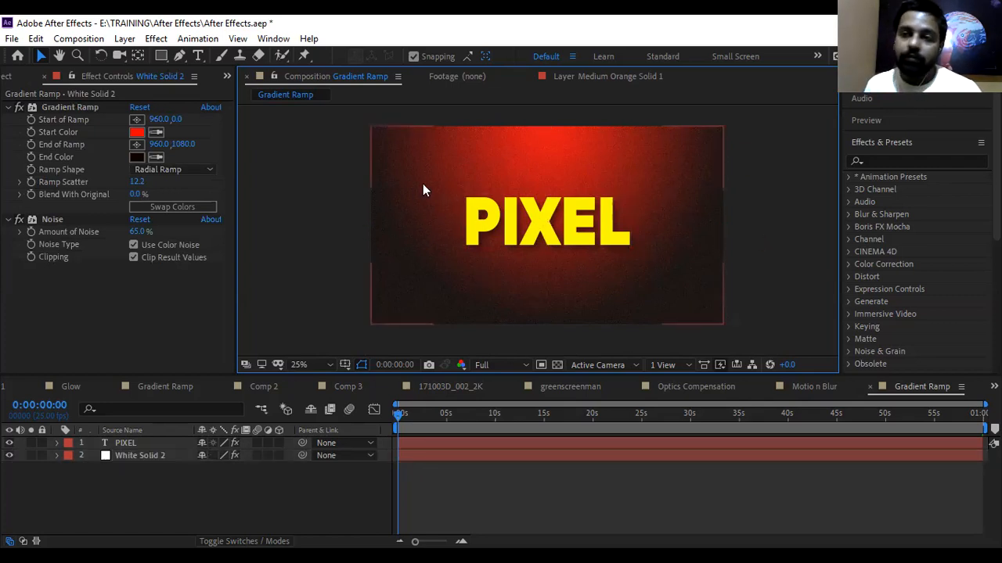
click(526, 238)
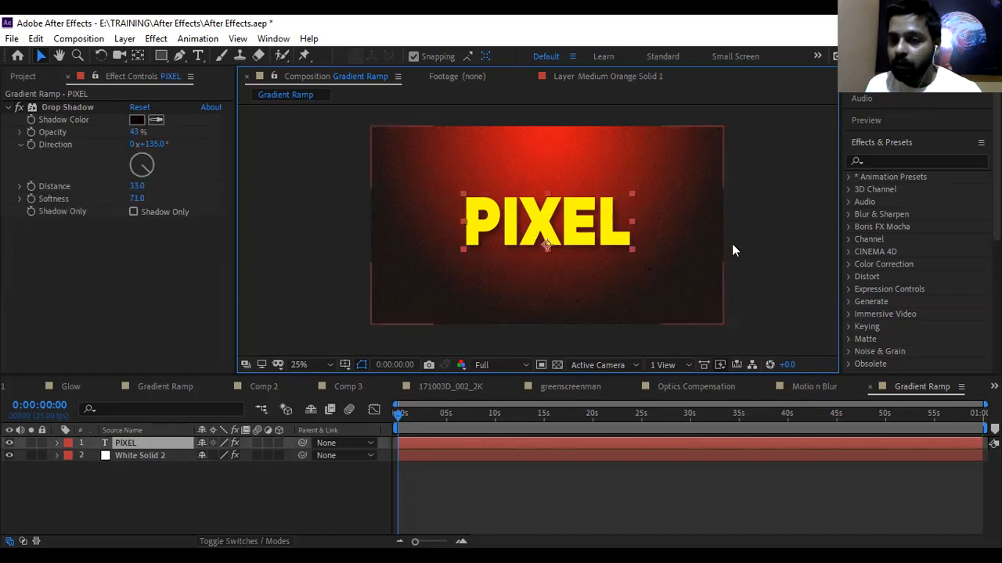
click(783, 243)
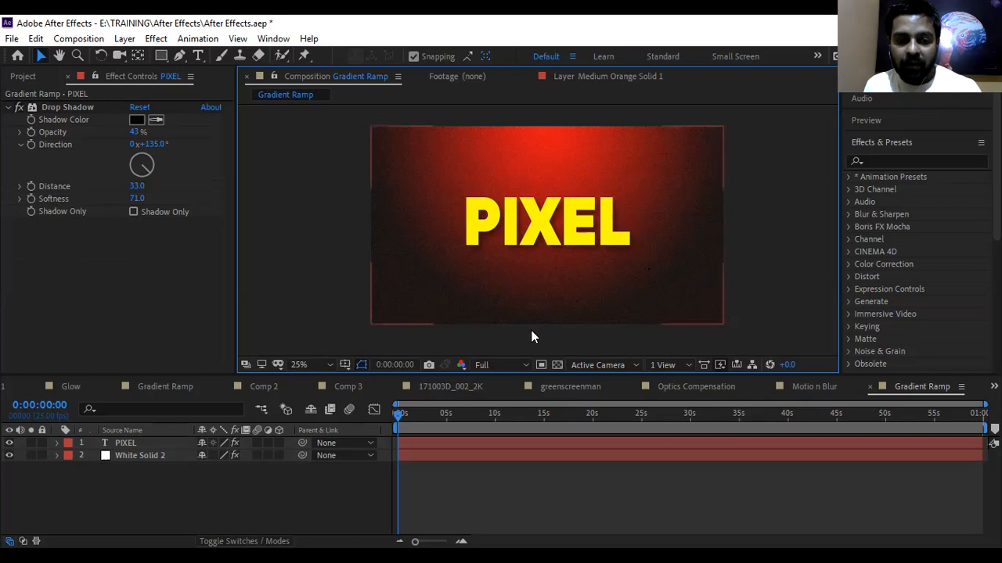
Open Comp 3 and scrub its first seconds to preview the animated Pixel text over the road image
click(264, 387)
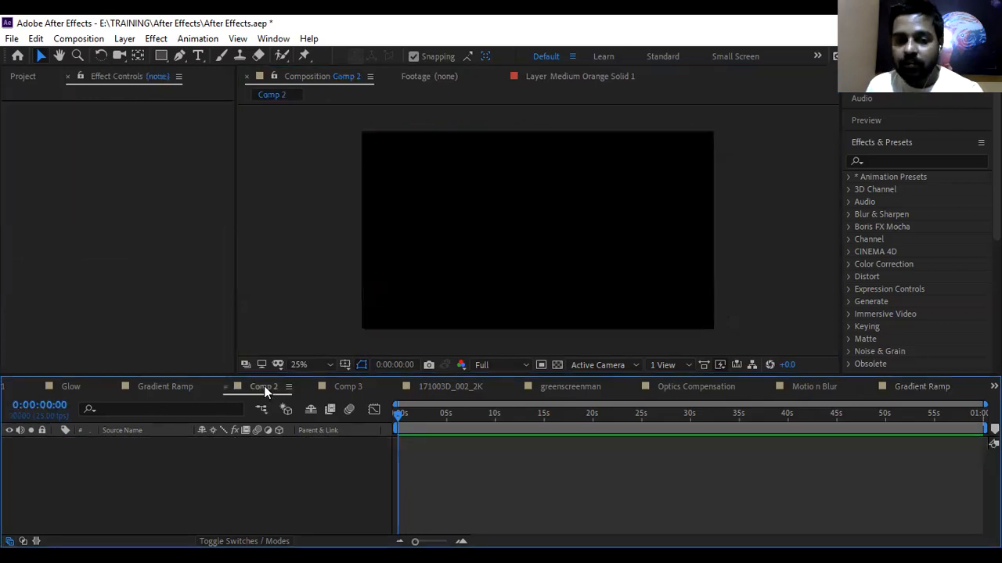
click(338, 389)
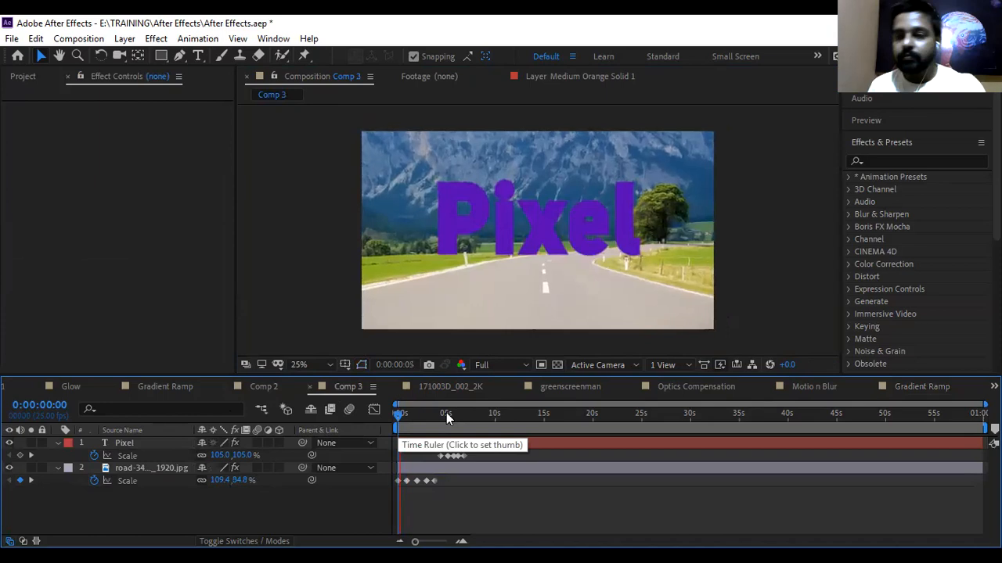
drag(401, 417, 433, 418)
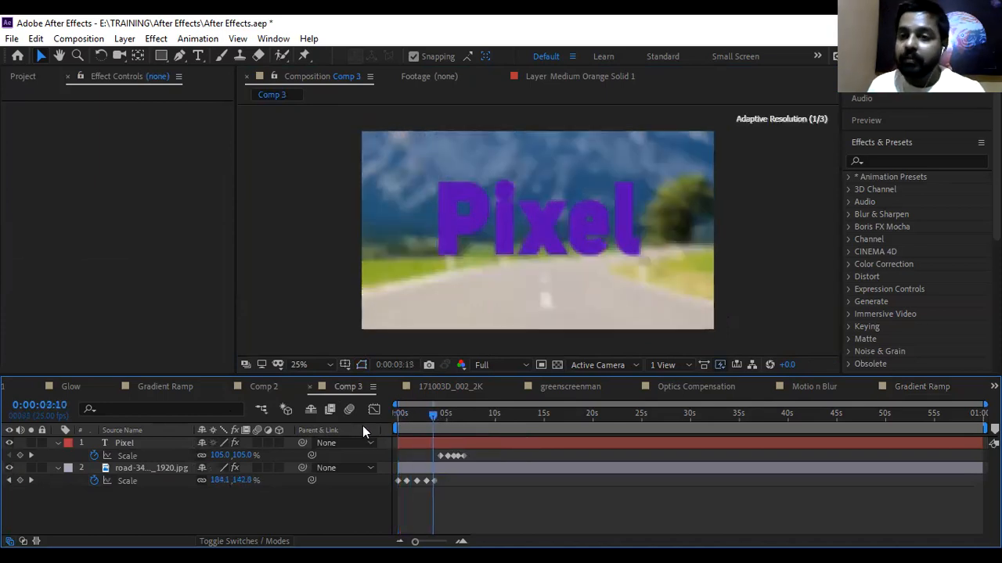
key(Home)
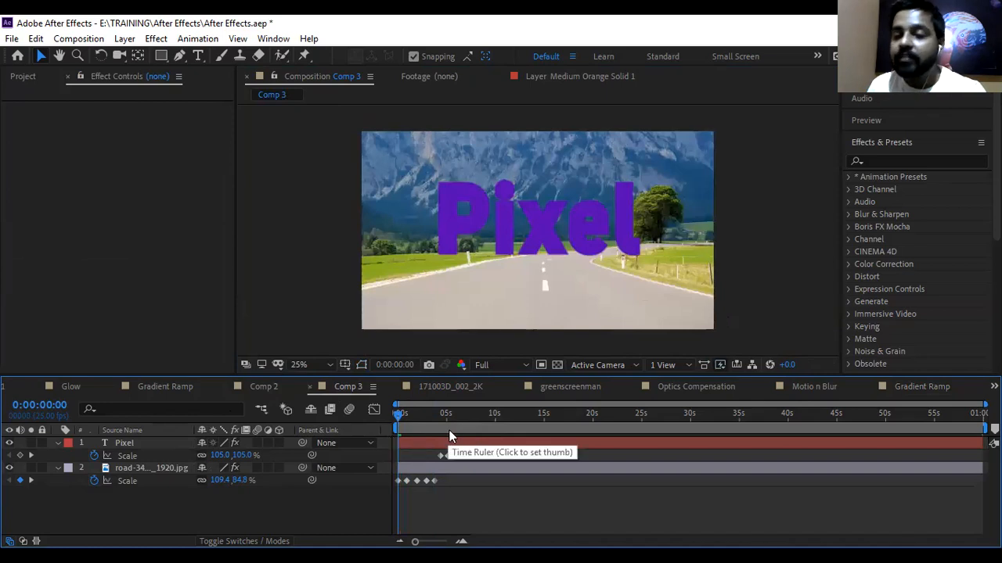
click(402, 430)
drag(448, 424, 341, 431)
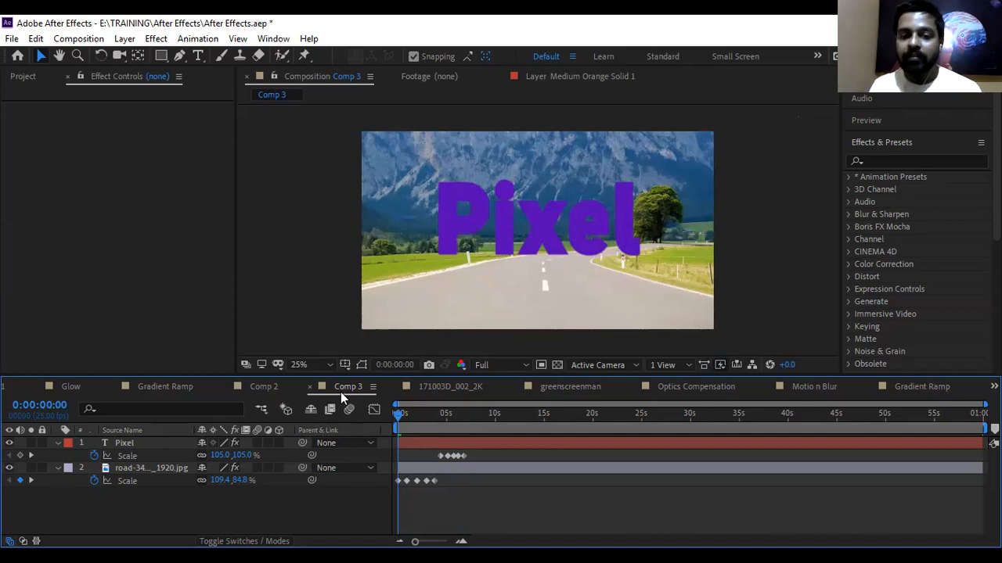
Examine the Pixel text layer's Scale keyframes and its Camera Lens Blur settings in Comp 3
drag(438, 416, 391, 424)
drag(490, 460, 465, 453)
click(429, 455)
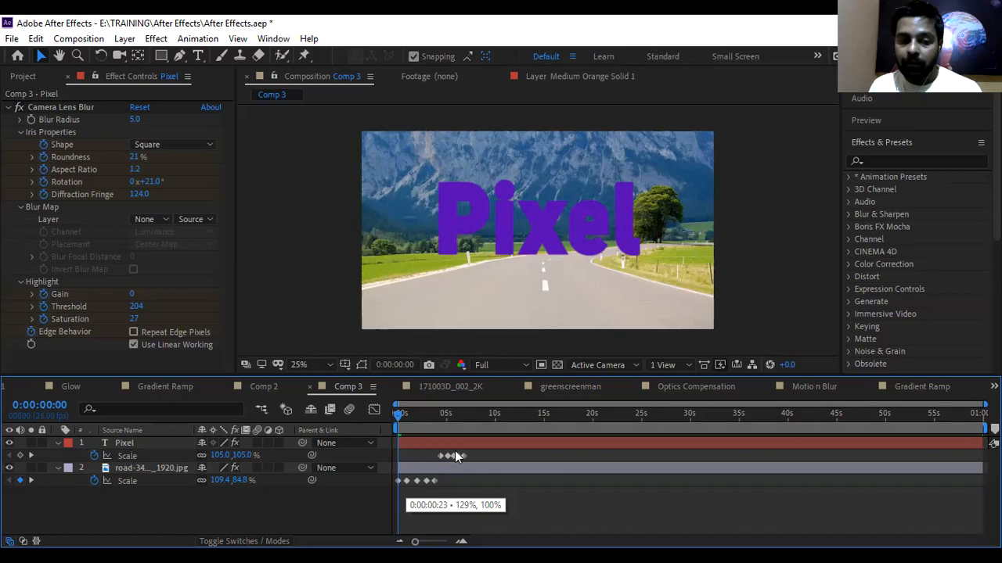
click(129, 459)
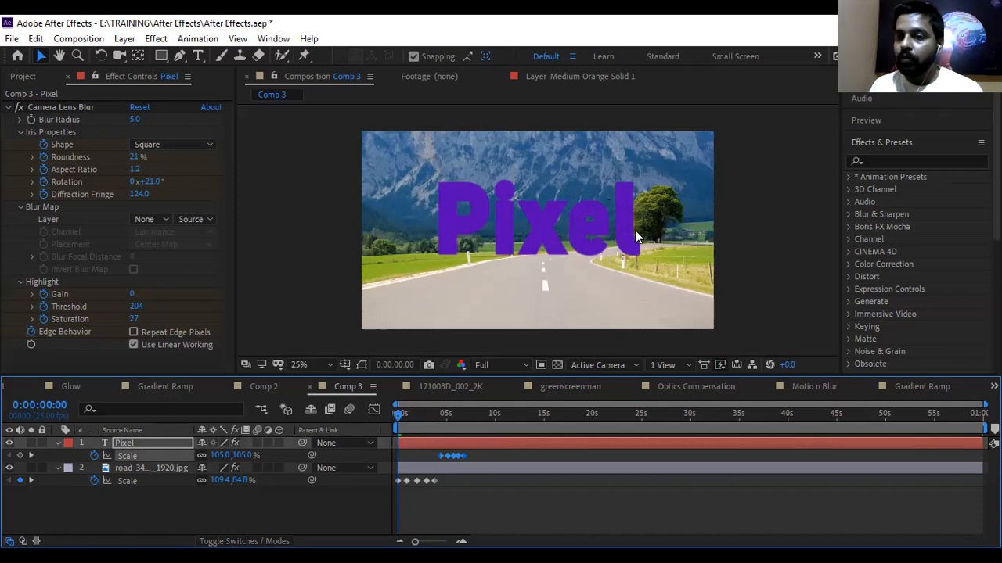
click(888, 161)
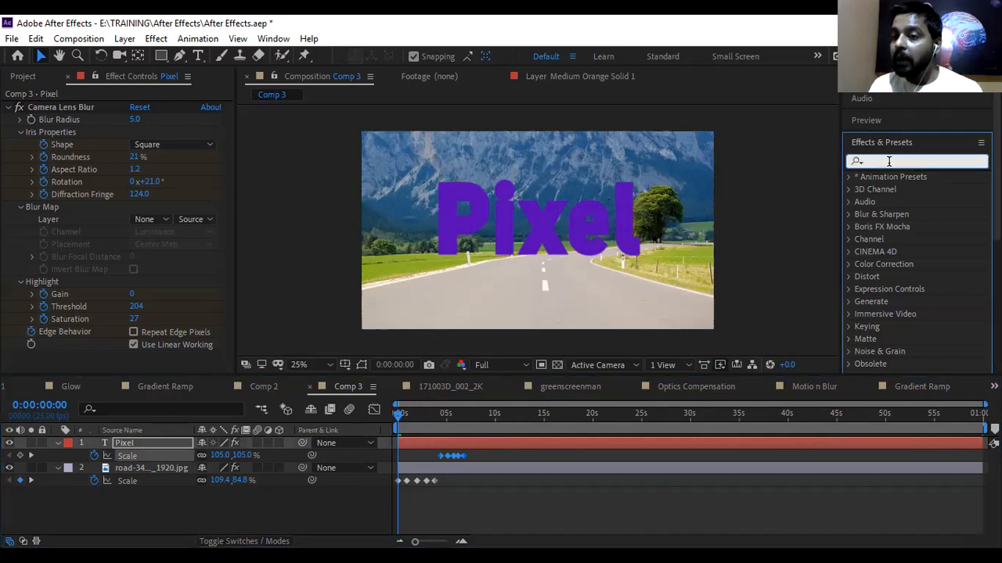
mouse_move(399, 422)
mouse_down()
mouse_move(466, 418)
mouse_move(390, 414)
mouse_up()
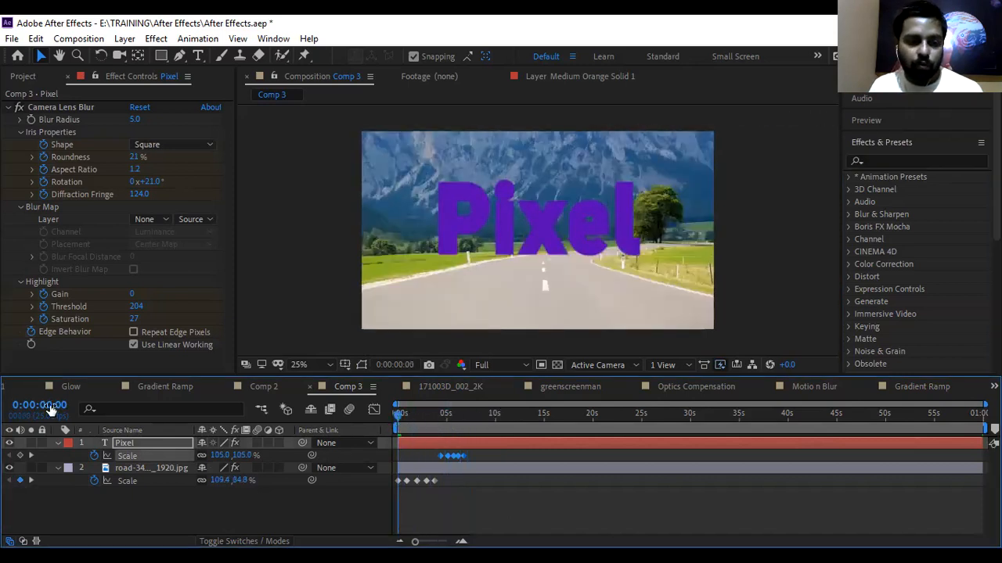
Hide the Pixel text layer and scrub the opening seconds to preview the road image's animation alone
click(9, 443)
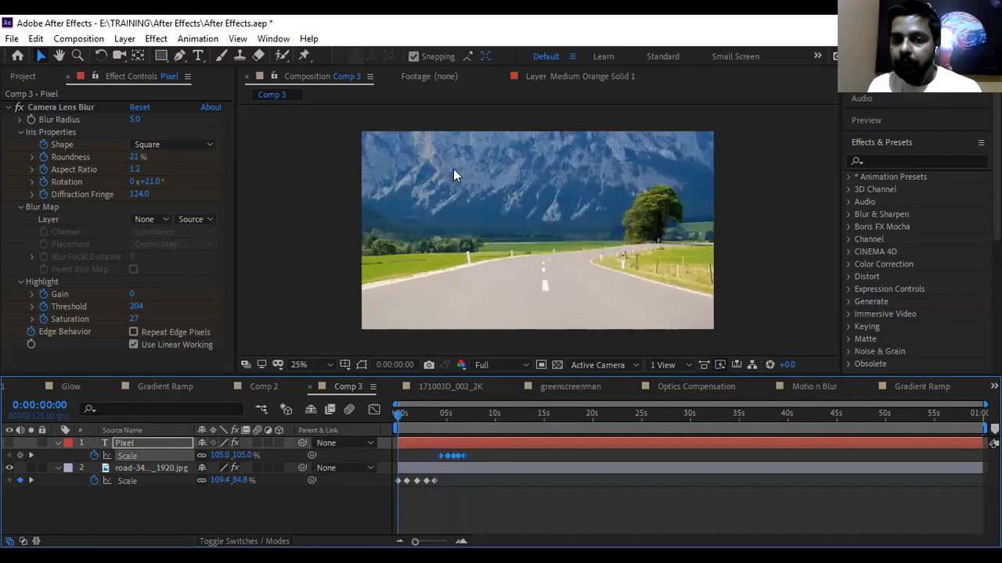
click(405, 417)
drag(406, 417, 458, 424)
click(392, 423)
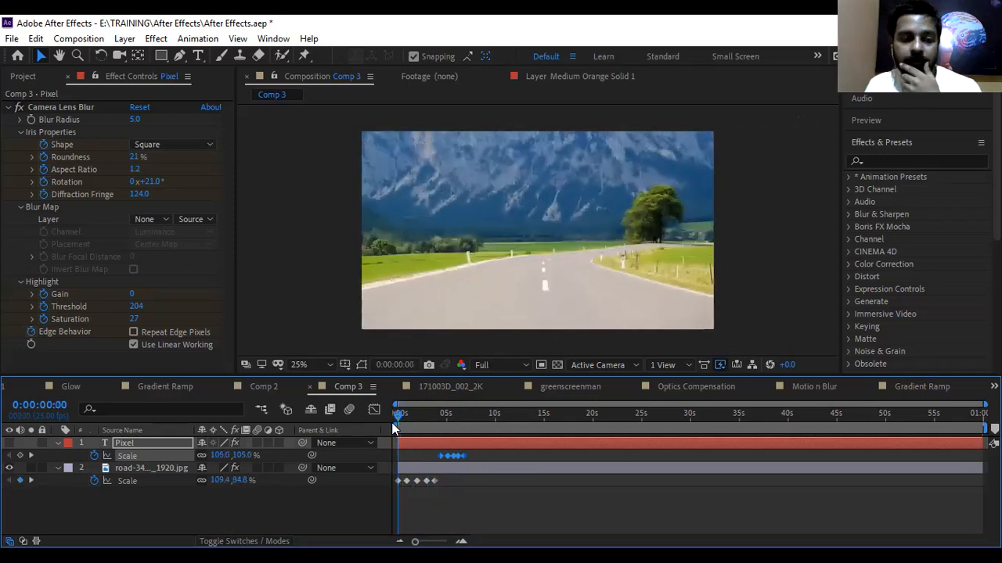
Disable the Camera Lens Blur effect on the Pixel layer and collapse its settings
click(22, 113)
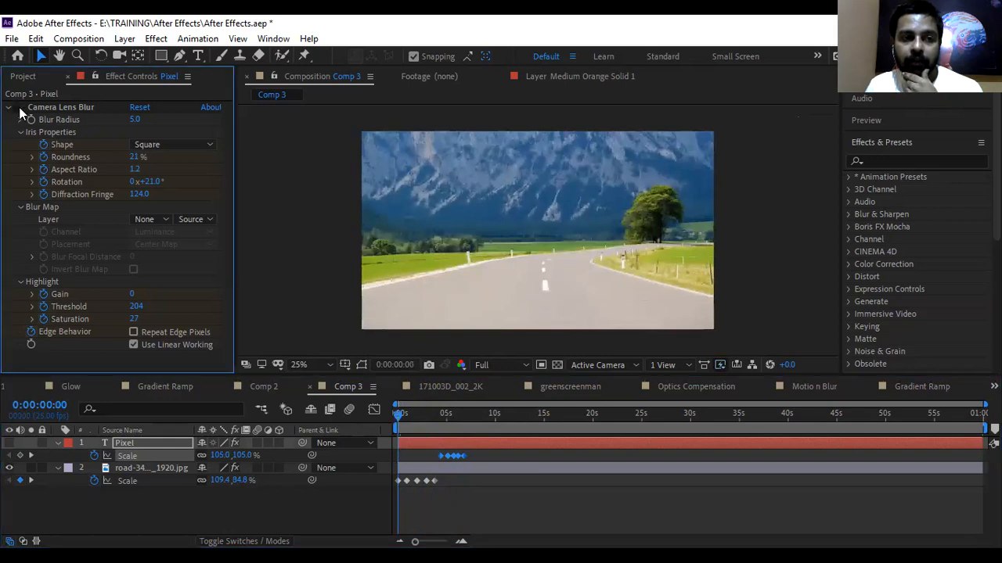
click(8, 108)
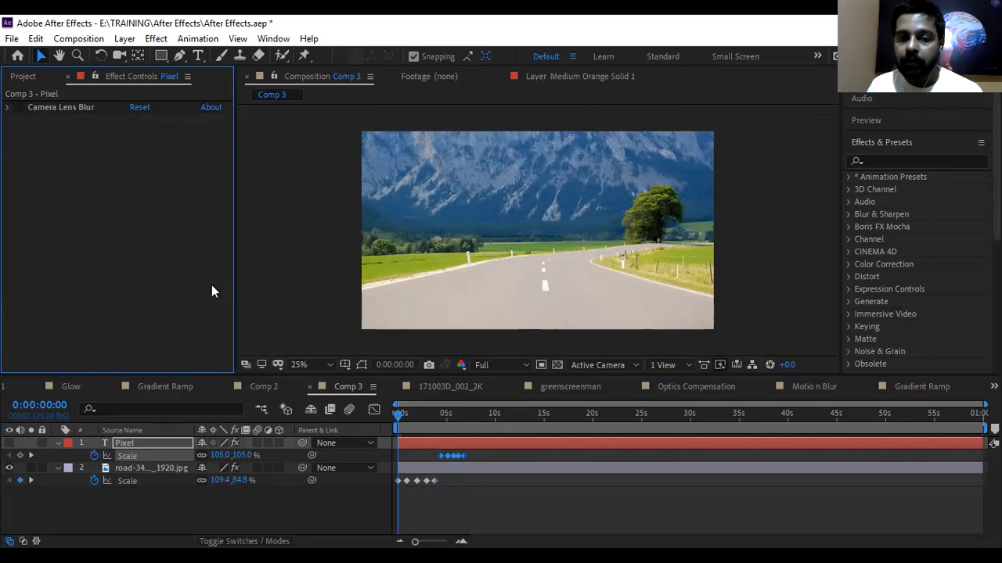
drag(396, 411, 344, 438)
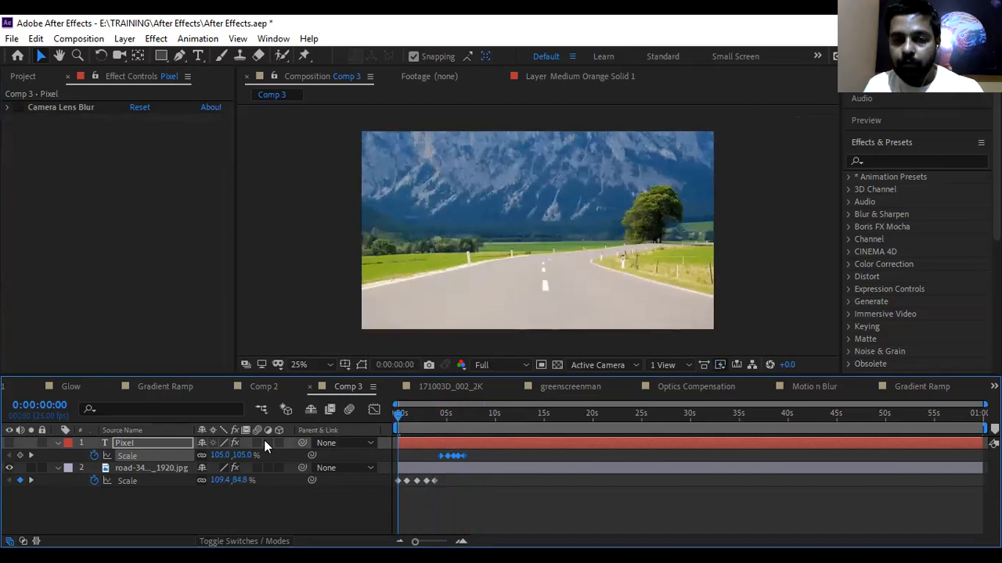
Create a new composition named Camera Blur, keeping the 1920 x 1080 size, 25 fps and one-minute duration
key(ctrl+n)
text(Cam)
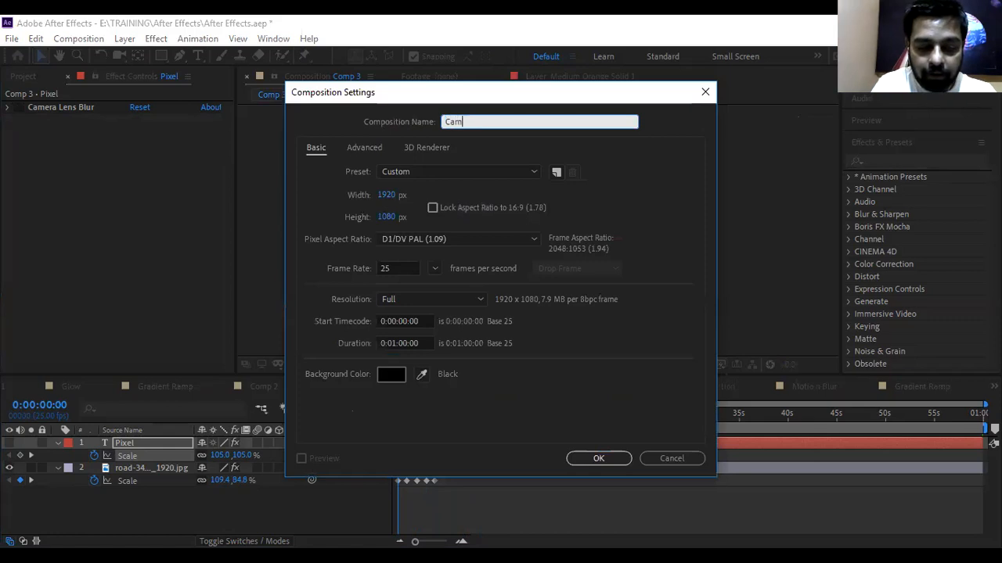
text(era bLUR)
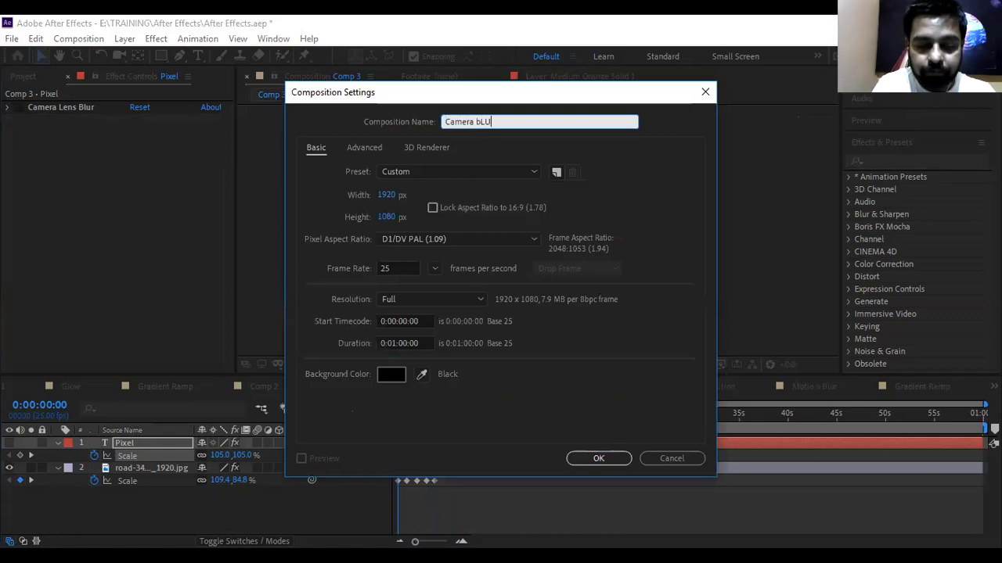
key(BackSpace)
key(BackSpace)
key(BackSpace)
key(BackSpace)
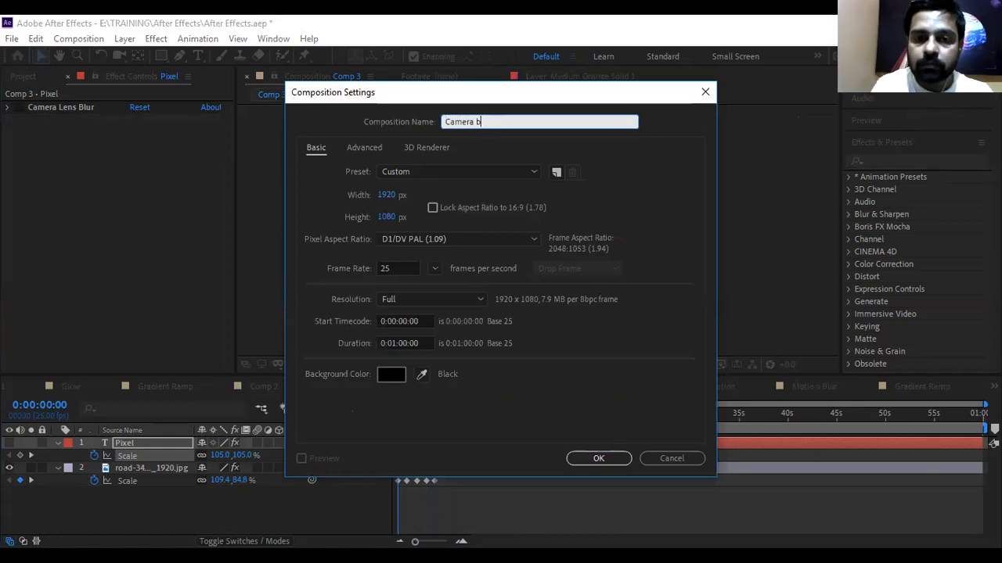
text(Blur)
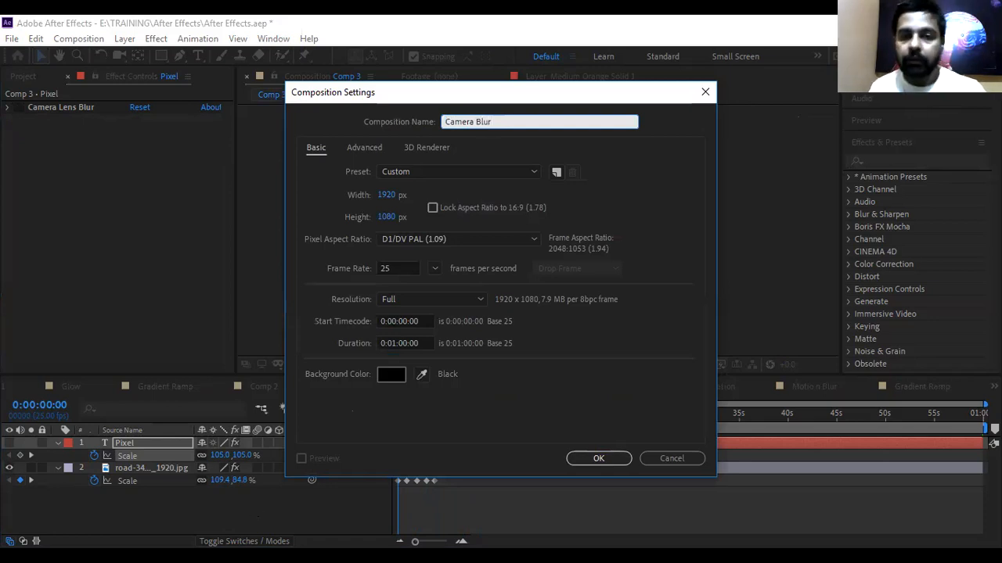
click(595, 461)
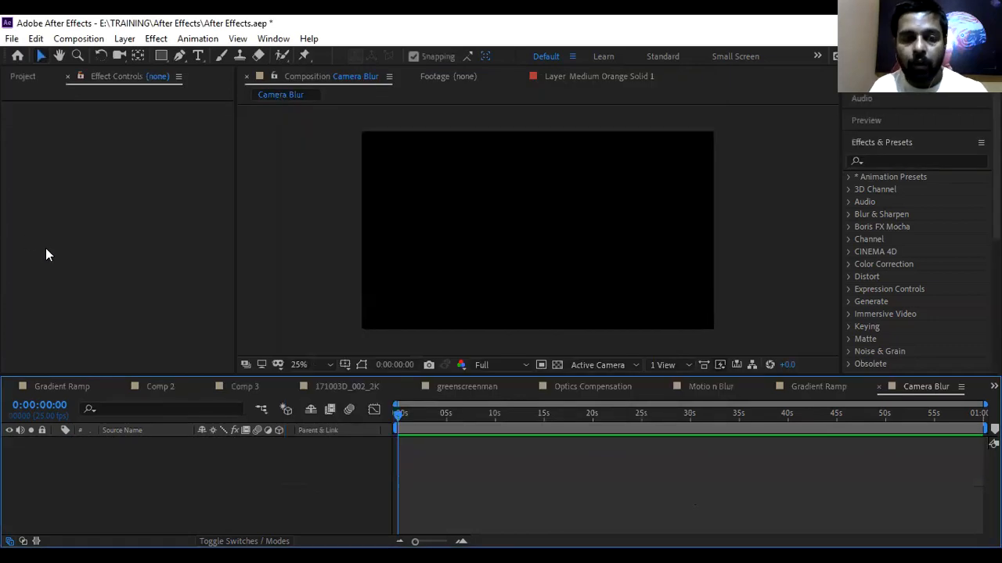
Import Mountains-himalaya-wide.jpg from the Images folder and add it as a layer in the Camera Blur composition
key(ctrl+i)
click(492, 279)
scroll(492, 278, down, 1)
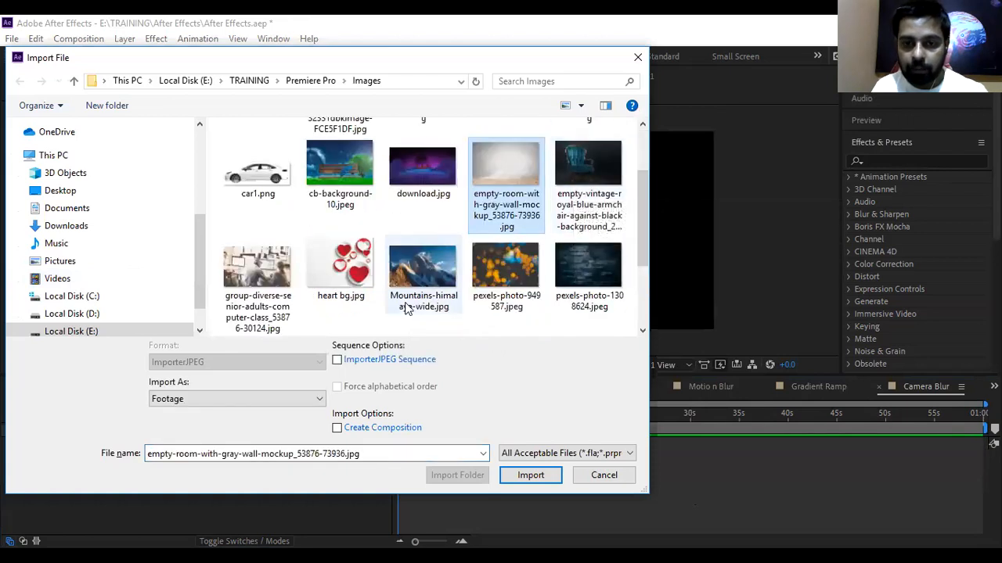
click(424, 274)
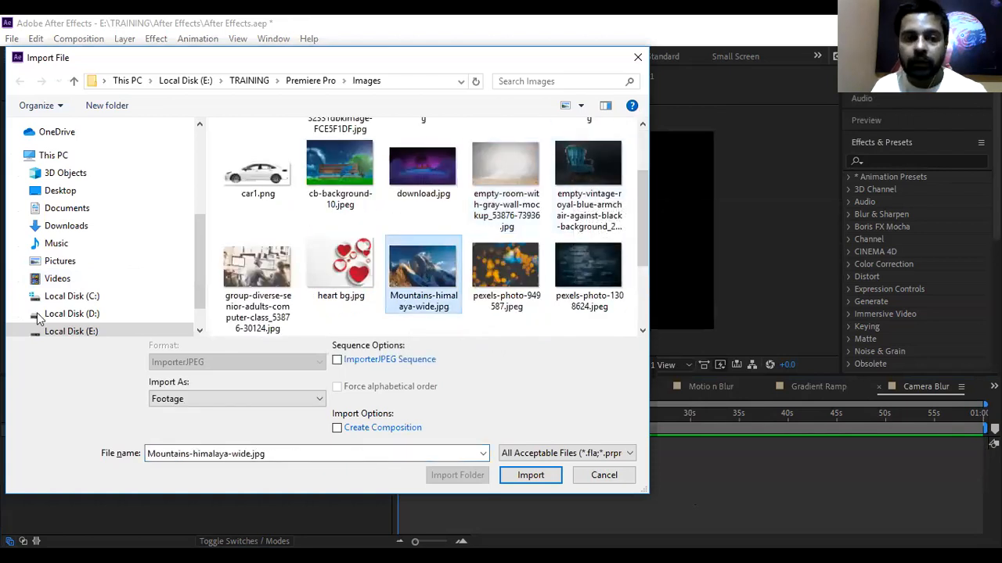
double_click(425, 273)
drag(65, 278, 65, 473)
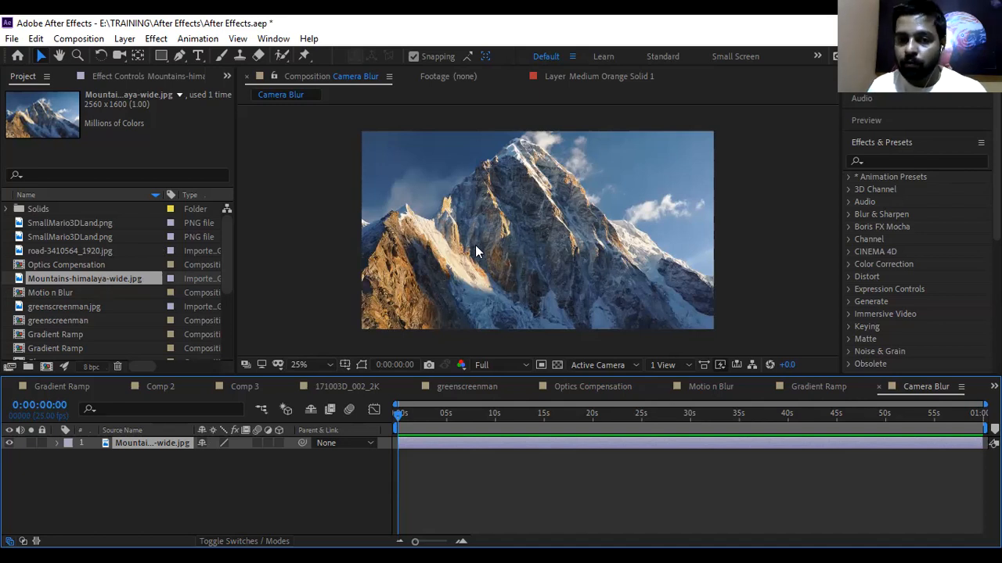
Delete the mountain layer from the timeline and add Mountains-himalaya-wide.jpg from the project to the composition again
key(Delete)
click(77, 277)
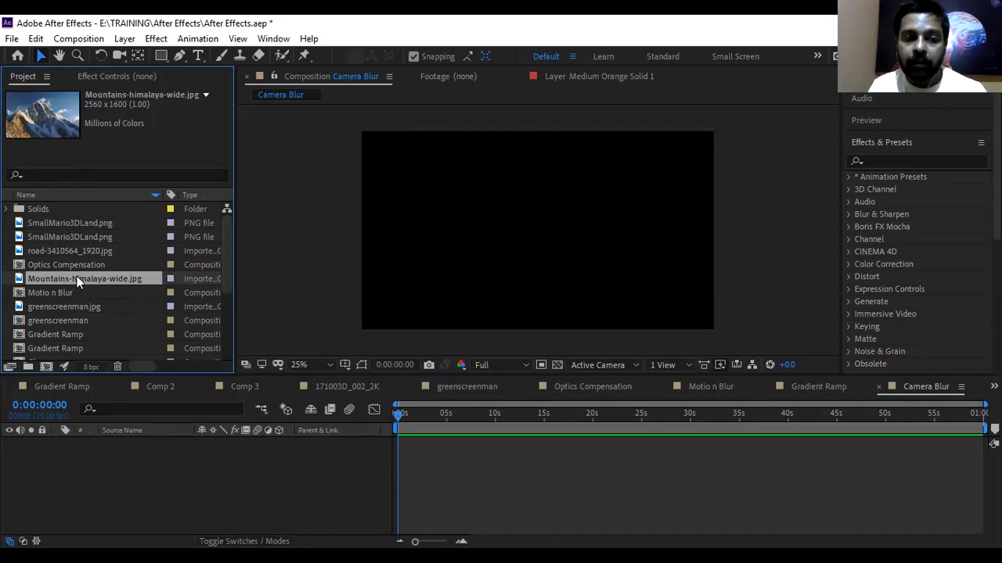
key(ctrl+slash)
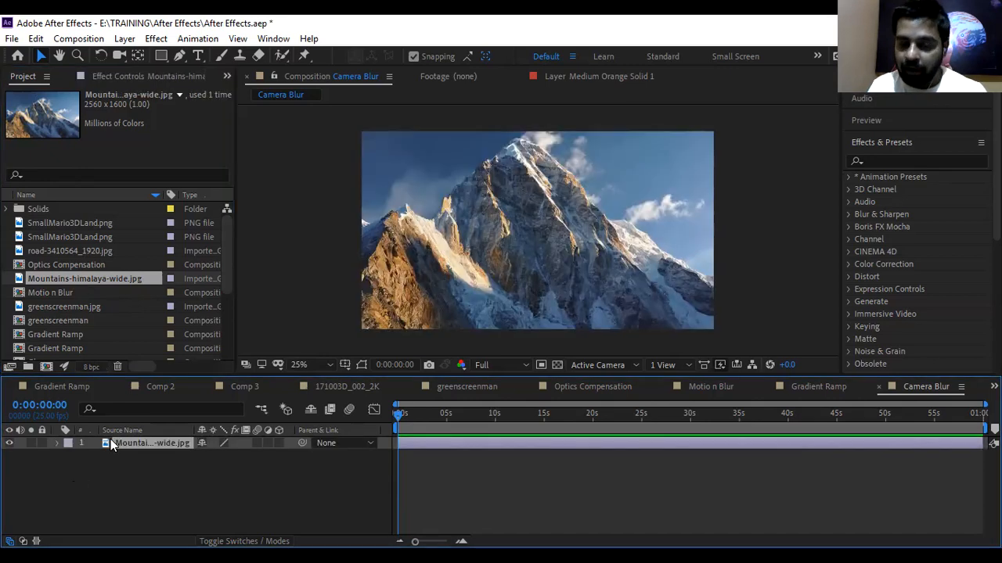